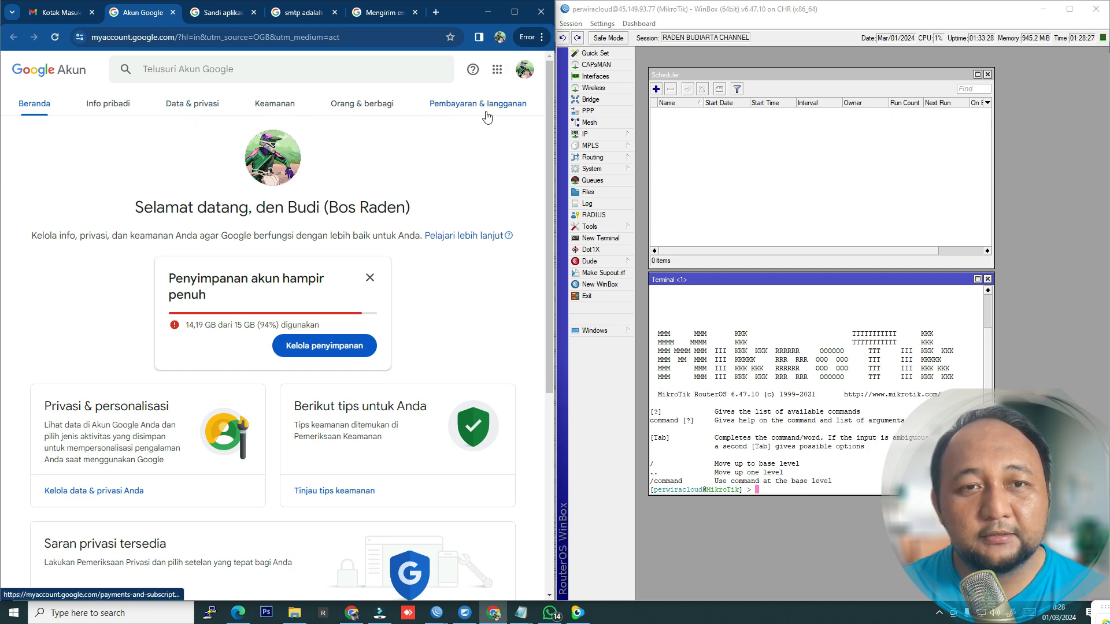
Step: Open the 2-Step Verification (Verifikasi 2 Langkah) settings in the Google account's security section, with the browser window maximized
{"action": "left_click", "coordinate": [514, 12]}
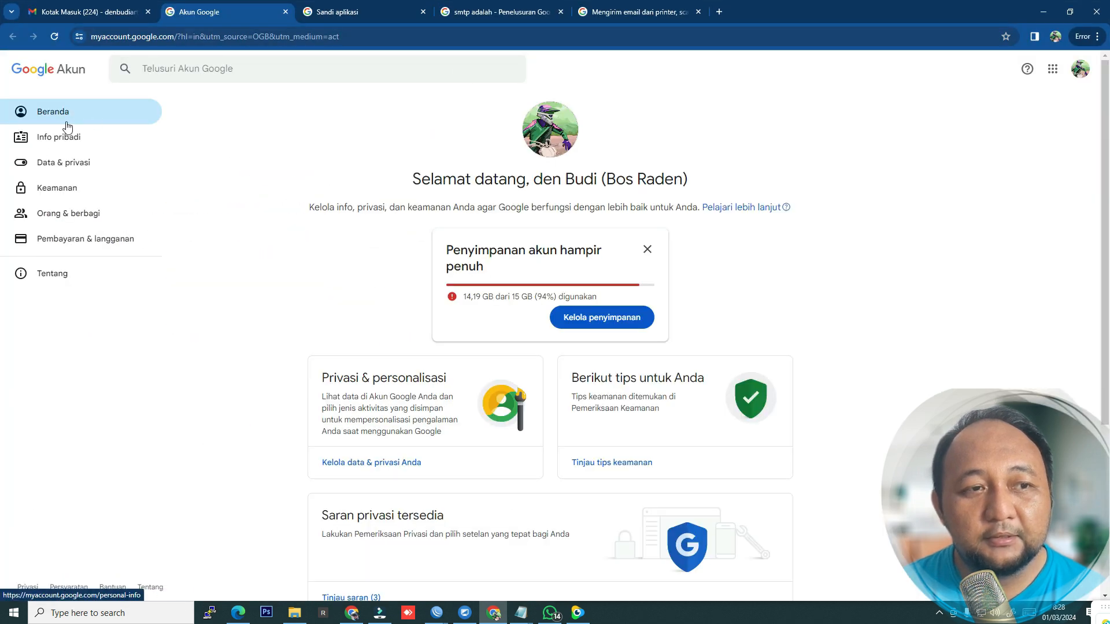
{"action": "left_click", "coordinate": [47, 189]}
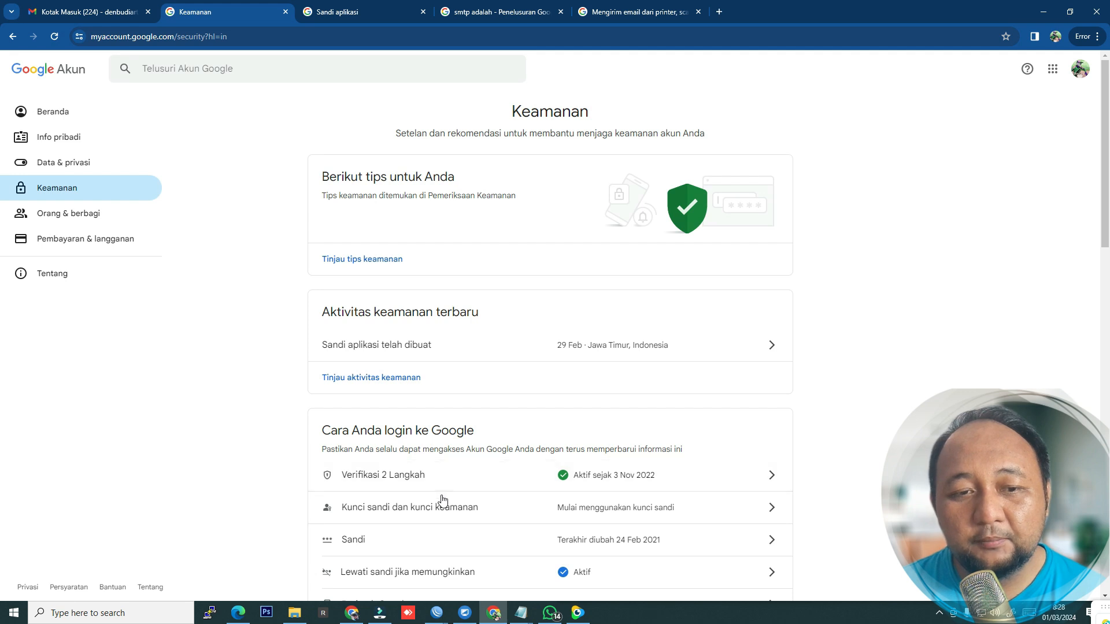
{"action": "scroll", "coordinate": [520, 468], "scroll_direction": "down", "scroll_amount": 4}
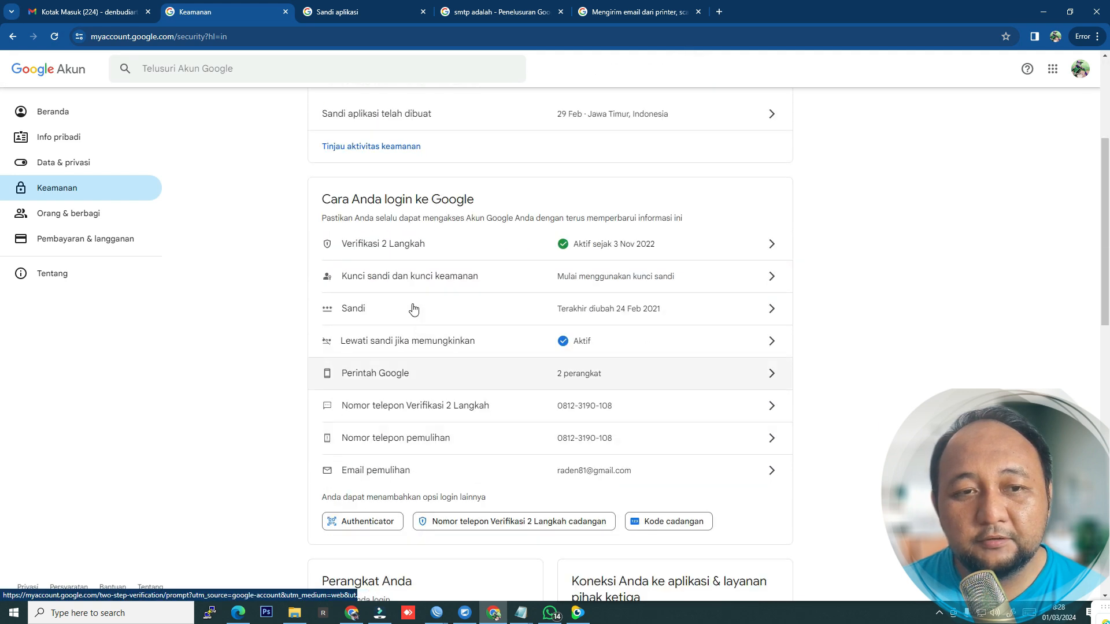
{"action": "left_click", "coordinate": [500, 241]}
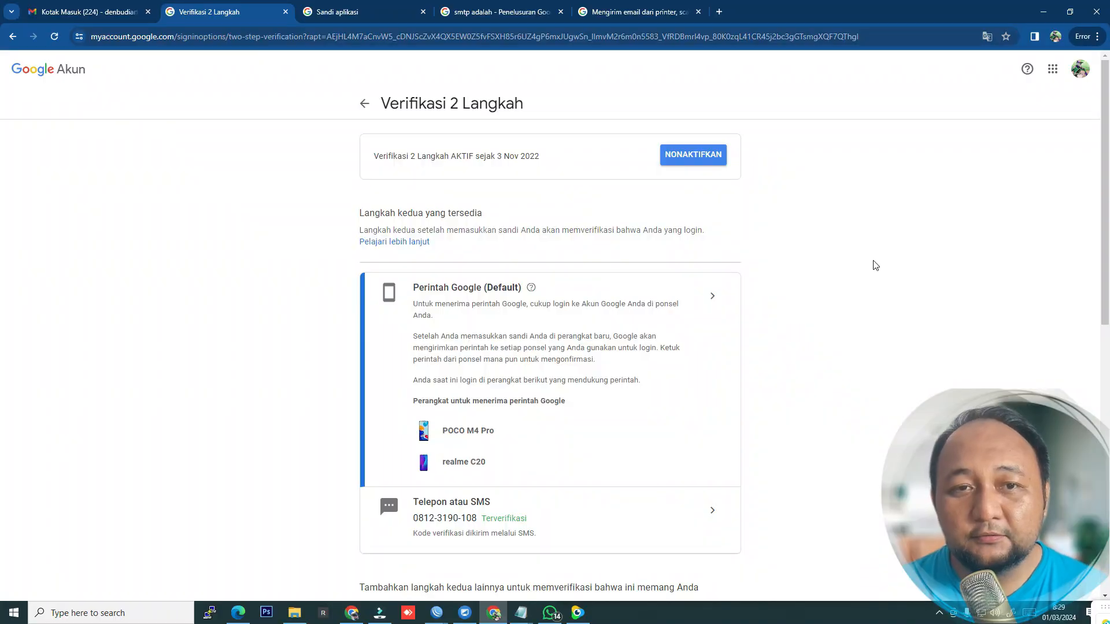
{"action": "left_click", "coordinate": [873, 260]}
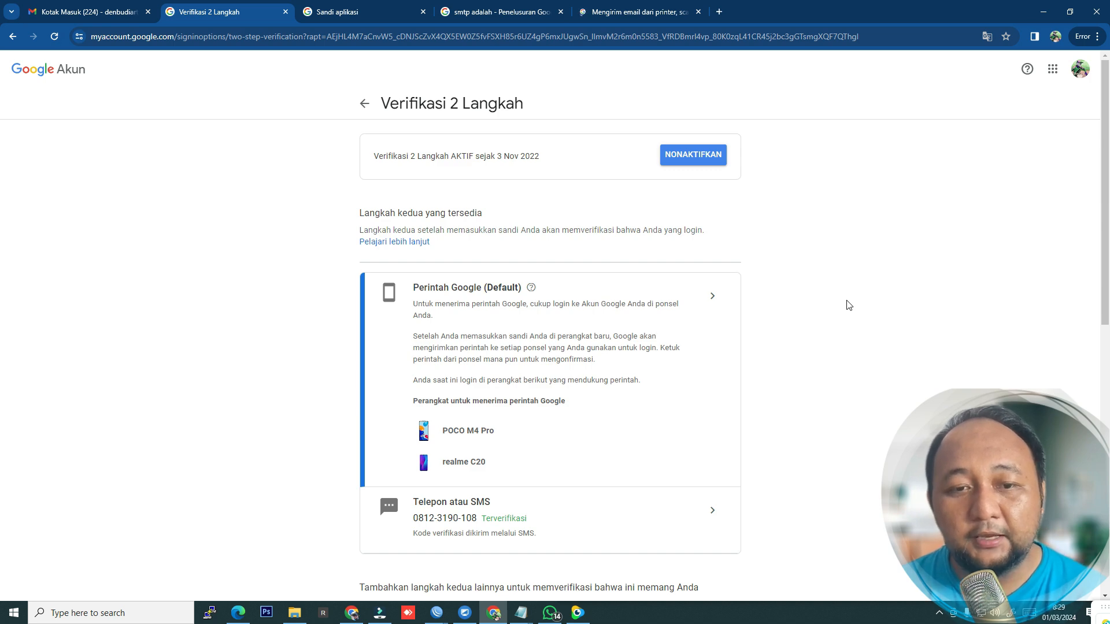
Step: Find the app passwords section (Sandi aplikasi) within the 2-Step Verification settings and open its page
{"action": "scroll", "coordinate": [848, 309], "scroll_direction": "down", "scroll_amount": 10}
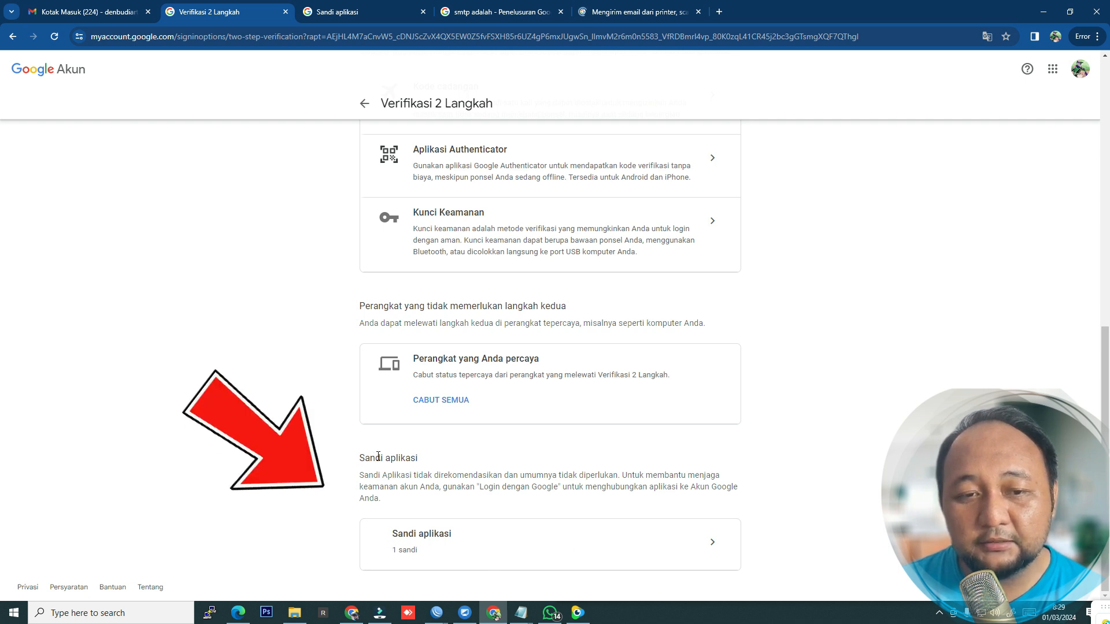
{"action": "left_click_drag", "start_coordinate": [360, 457], "coordinate": [511, 502]}
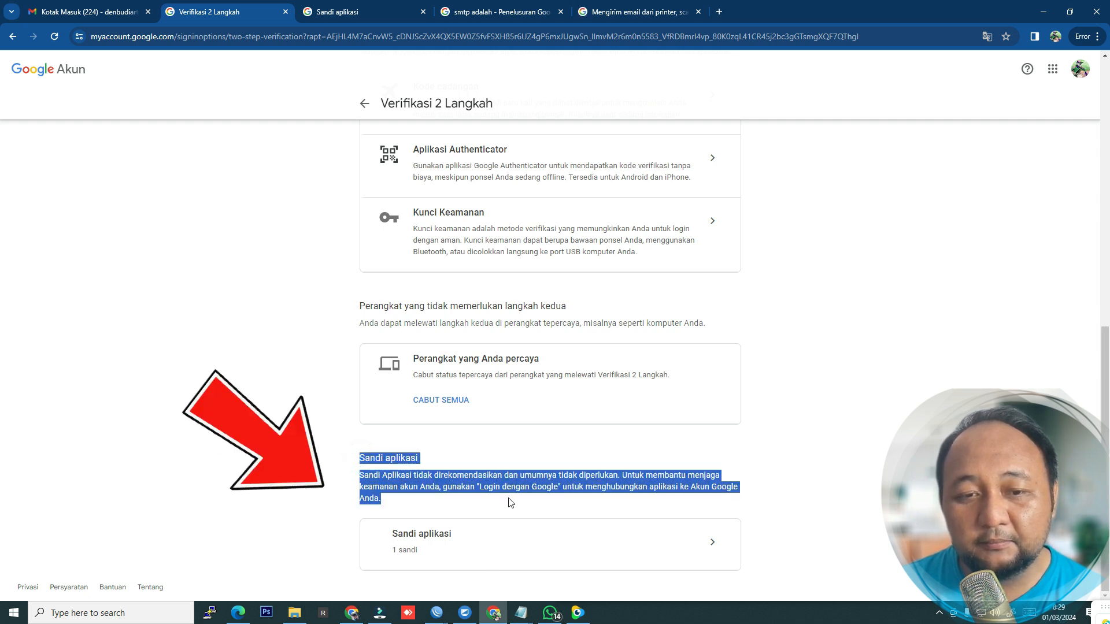
{"action": "left_click", "coordinate": [599, 486]}
{"action": "left_click", "coordinate": [713, 546]}
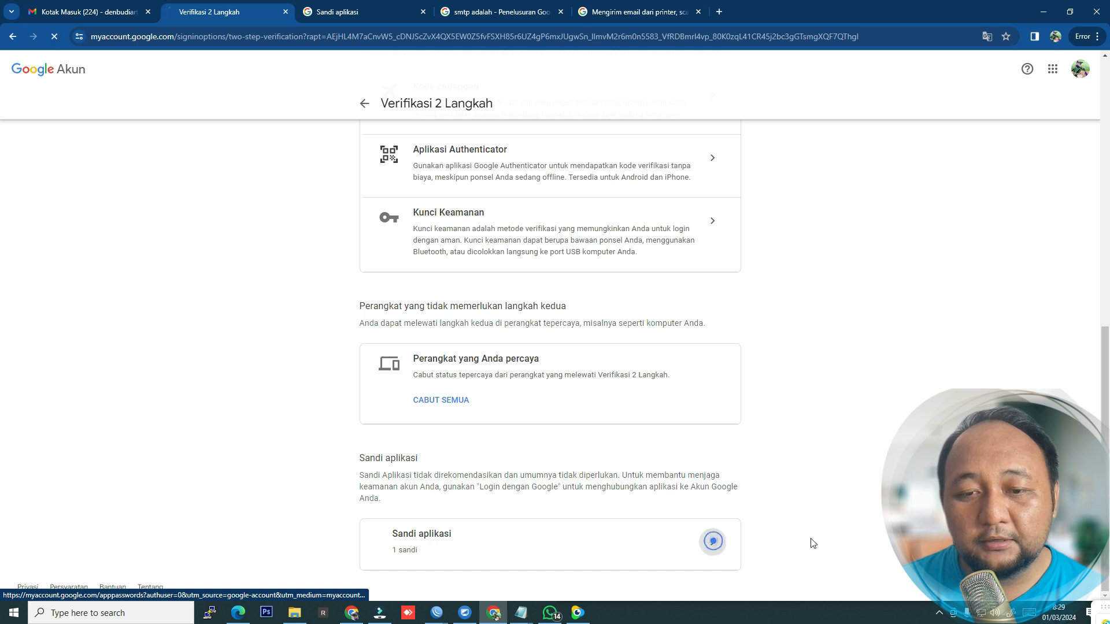
Step: Revoke the existing app password named Mikrotik in the Google account
{"action": "left_click", "coordinate": [512, 389]}
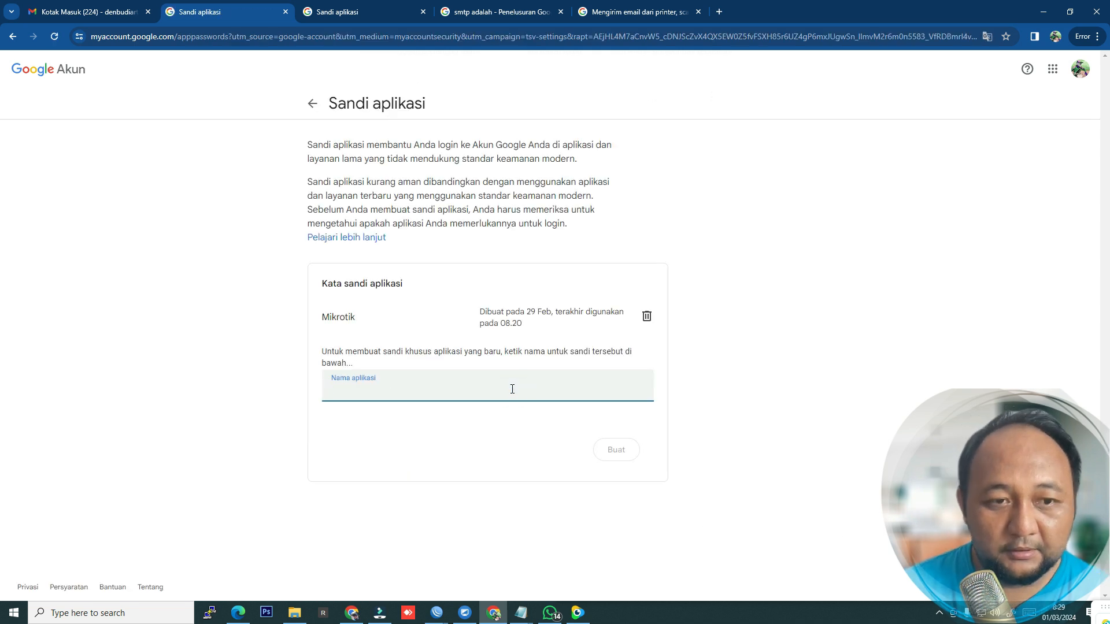
{"action": "left_click", "coordinate": [647, 316]}
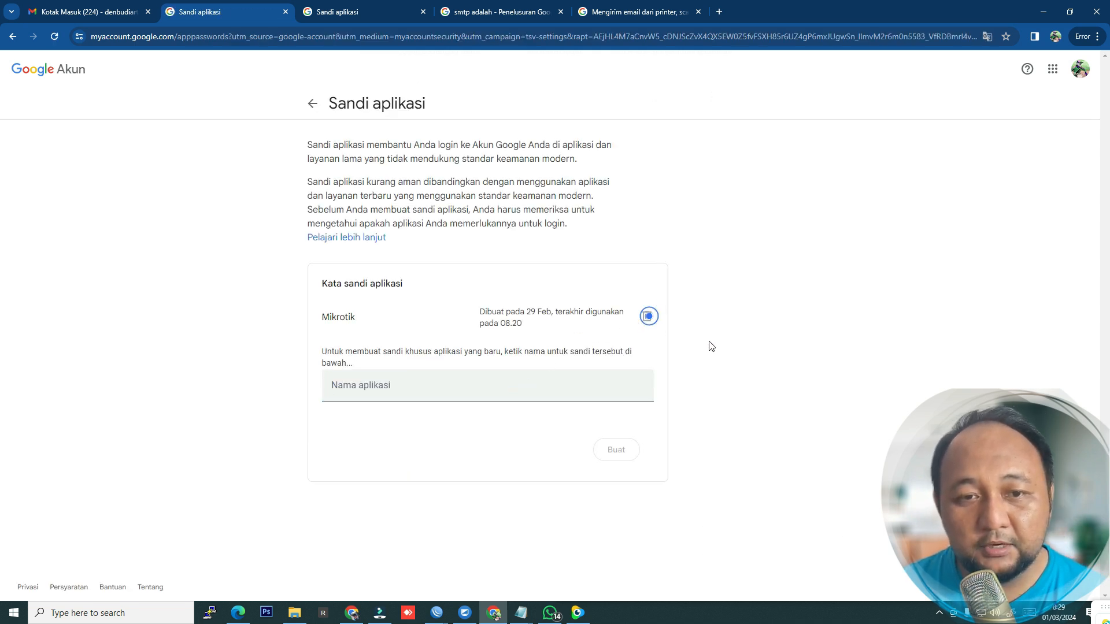
Step: Create a new Google app password named "mikrotik router" and select the generated password text
{"action": "left_click", "coordinate": [509, 340]}
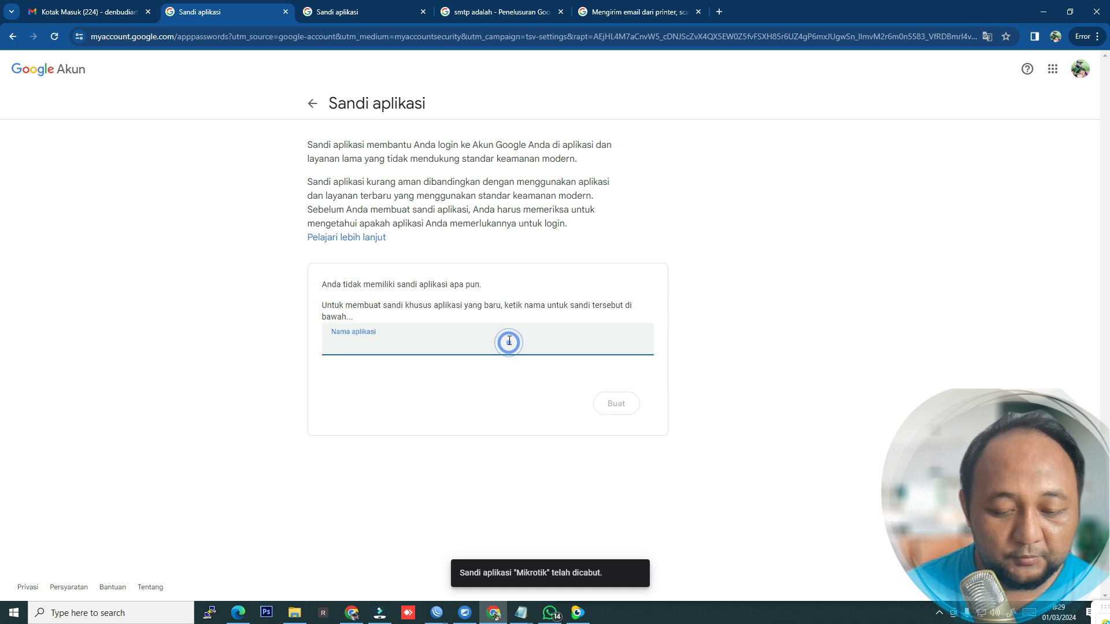
{"action": "type", "text": "mikrotik"}
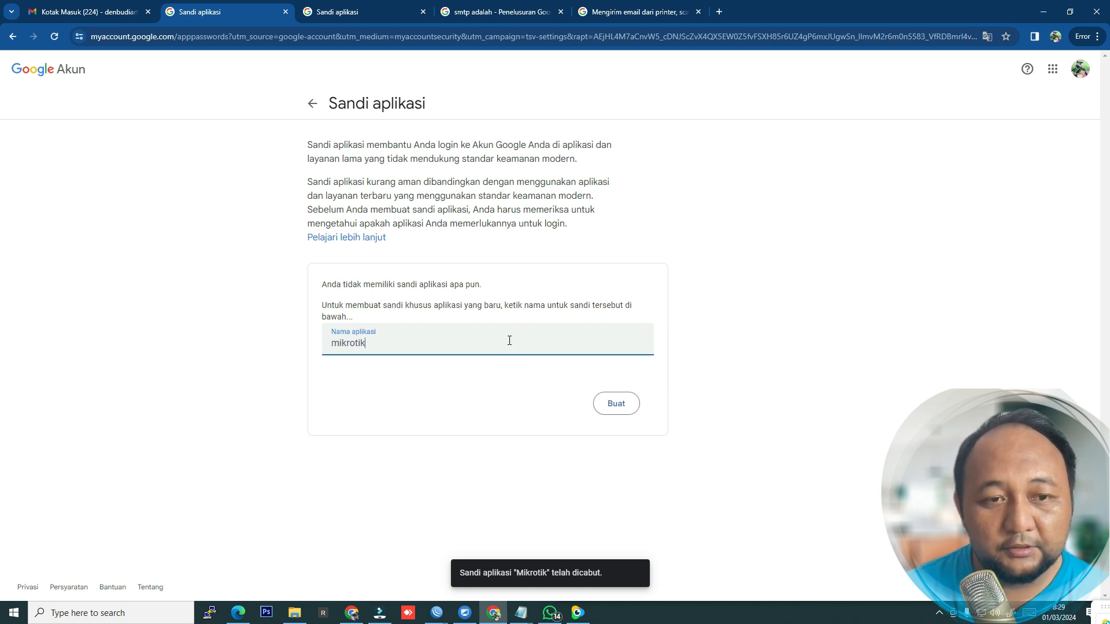
{"action": "type", "text": " router"}
{"action": "key", "text": "Return"}
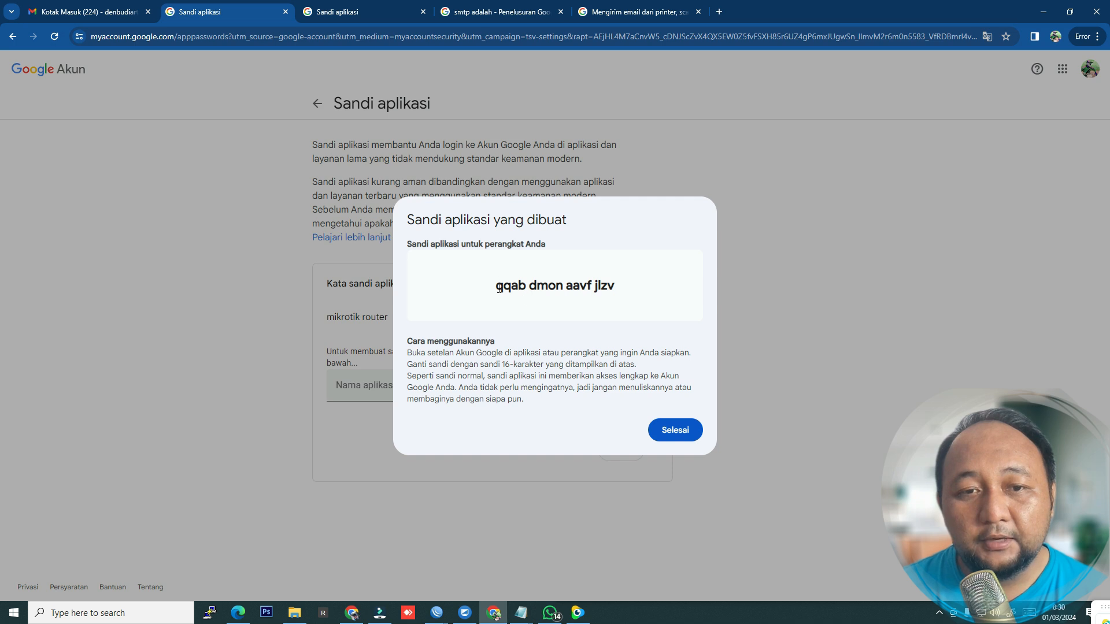
{"action": "left_click_drag", "start_coordinate": [499, 288], "coordinate": [624, 310]}
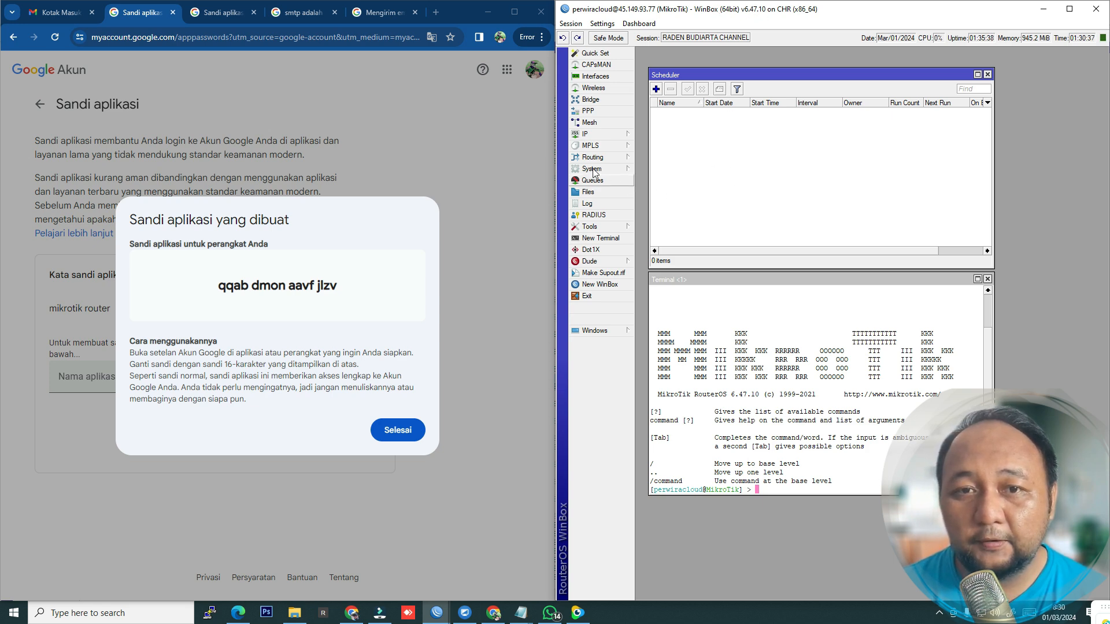
Step: Switch to WinBox, open the router's Email Settings, and move the dialog over the empty Scheduler window
{"action": "left_click", "coordinate": [608, 228]}
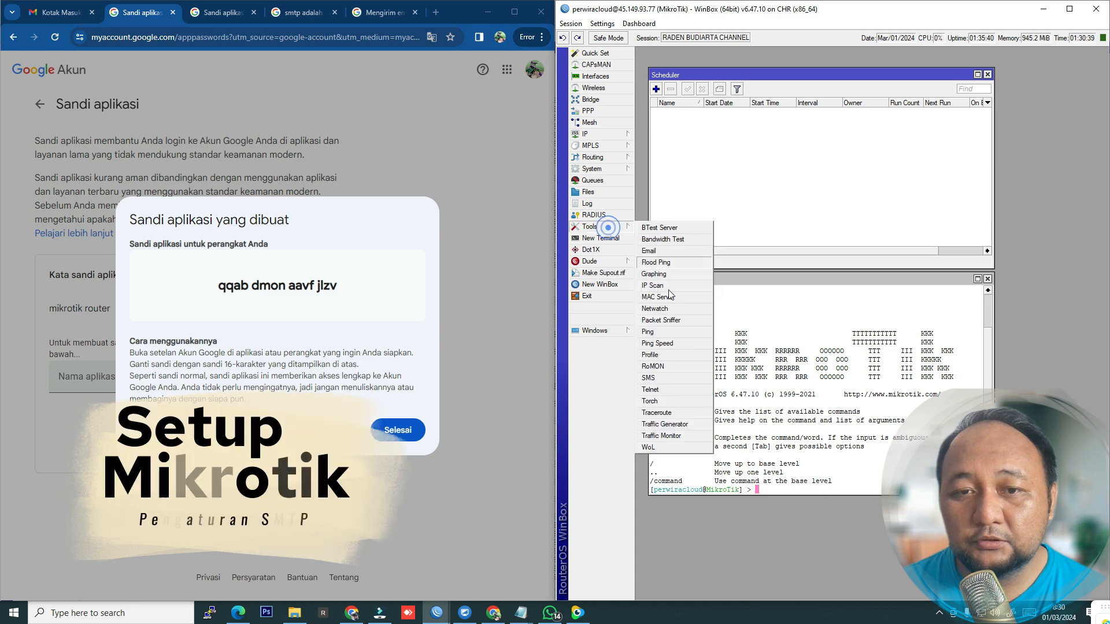
{"action": "left_click", "coordinate": [675, 251]}
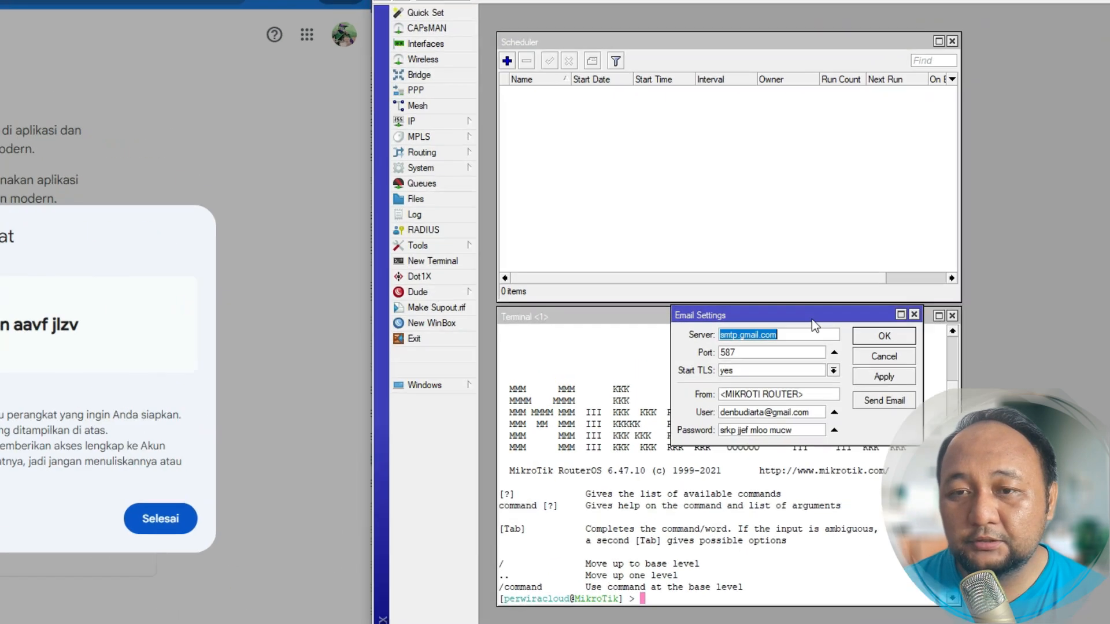
{"action": "left_click_drag", "start_coordinate": [813, 320], "coordinate": [801, 111]}
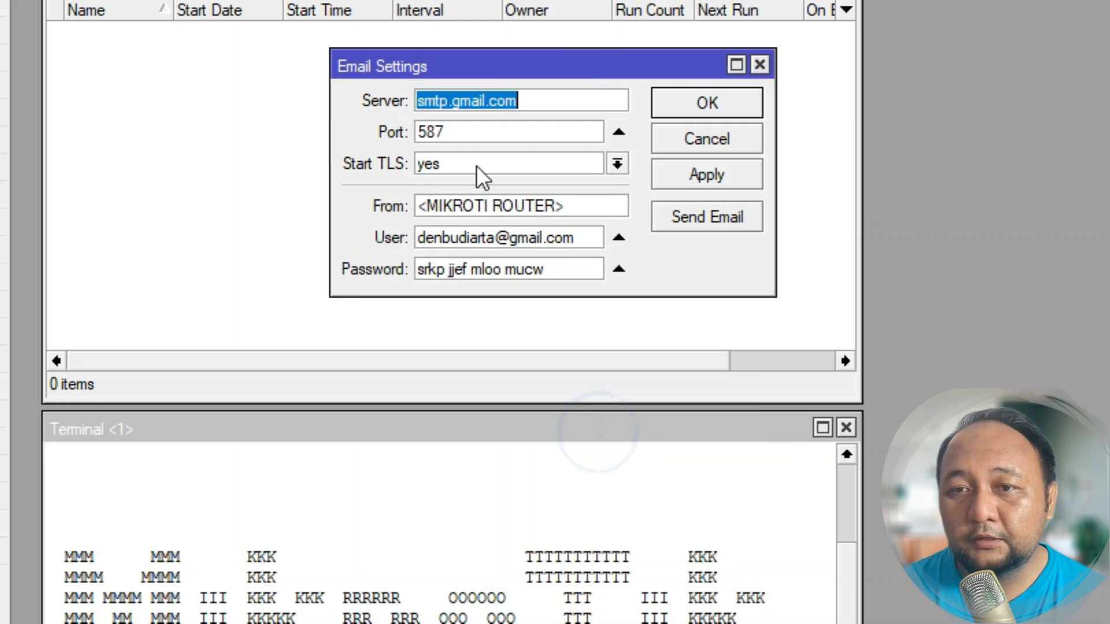
Step: Examine the server address in Email Settings and read the definition of SMTP in the browser's "smtp adalah" search results
{"action": "left_click", "coordinate": [722, 130]}
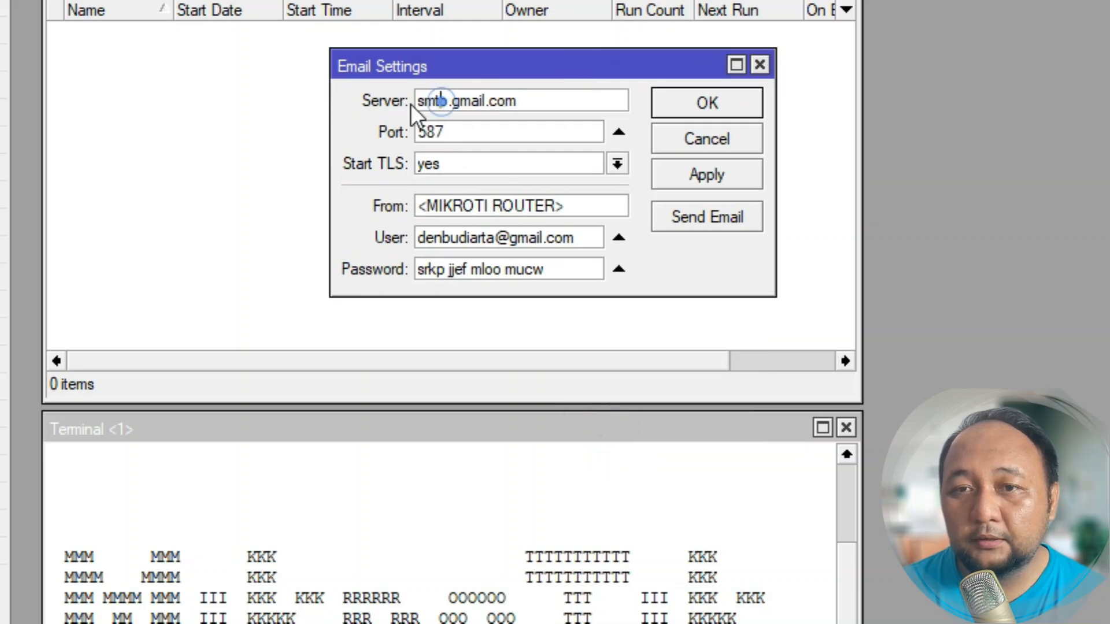
{"action": "left_click", "coordinate": [357, 104]}
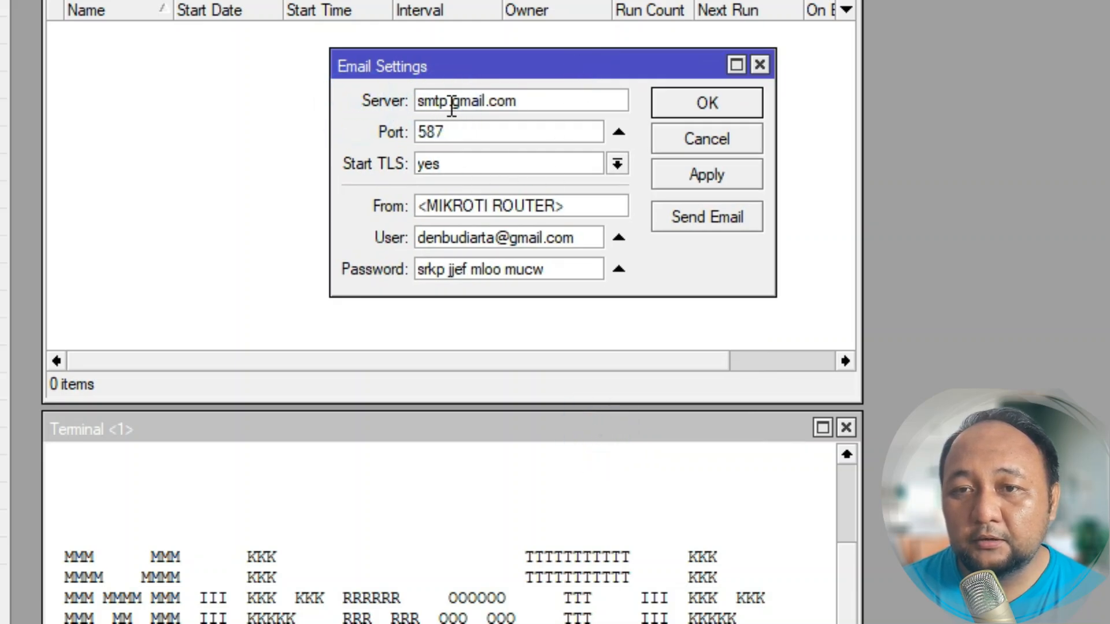
{"action": "left_click", "coordinate": [537, 104]}
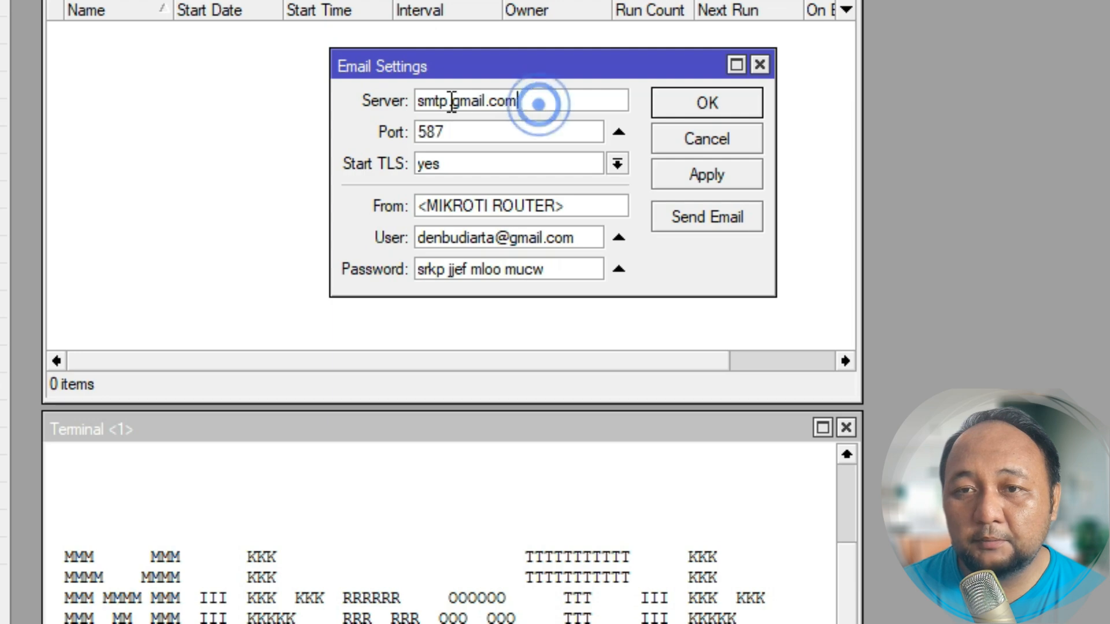
{"action": "double_click", "coordinate": [439, 101]}
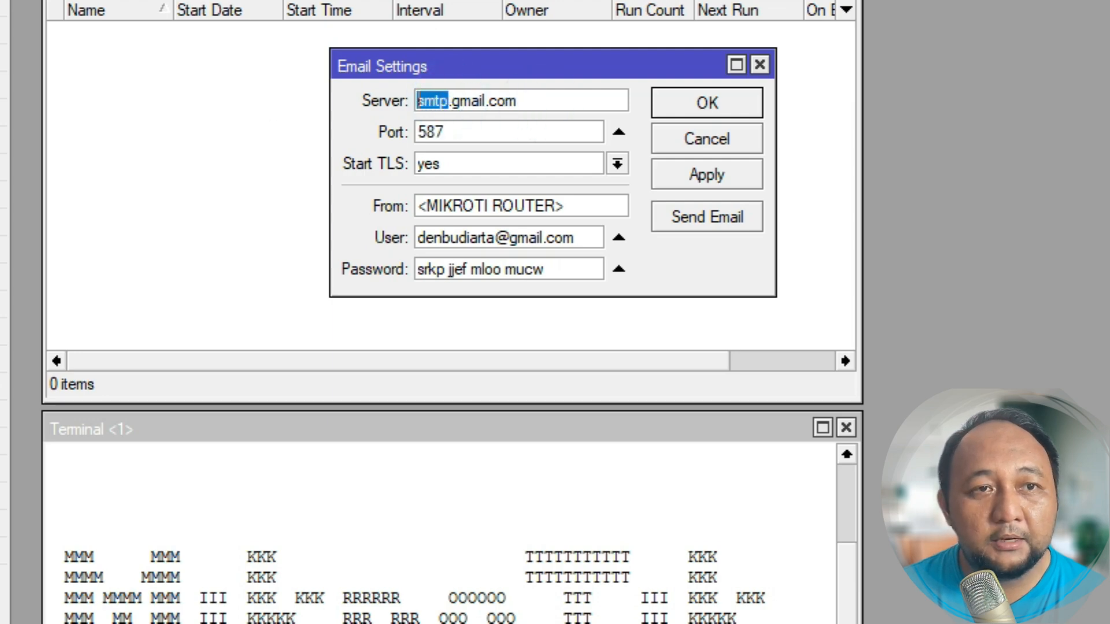
{"action": "left_click", "coordinate": [532, 102]}
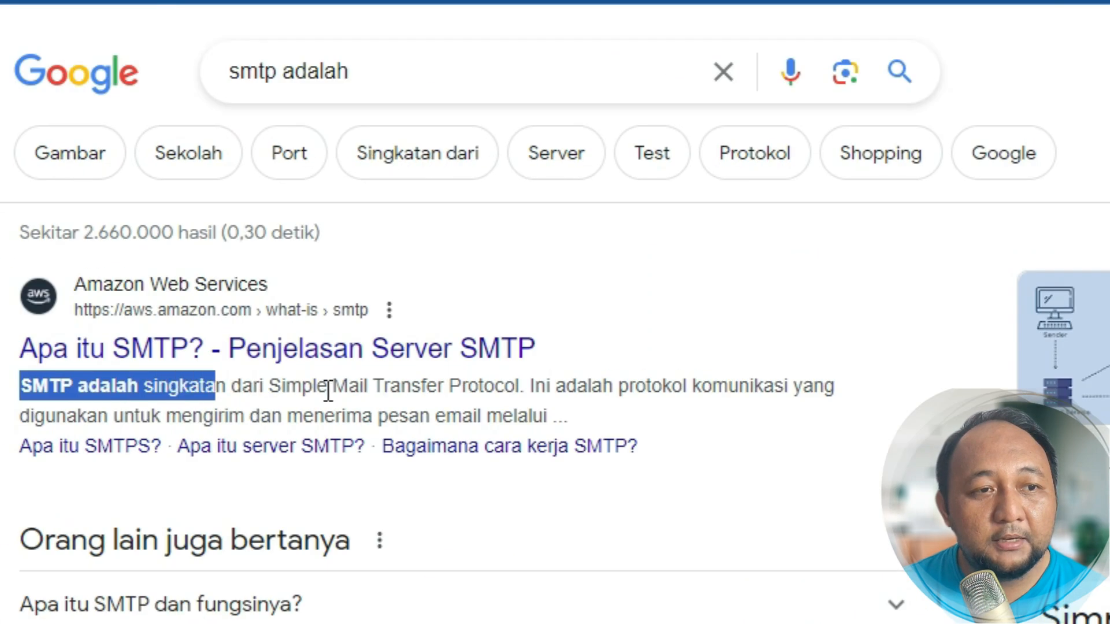
{"action": "left_click_drag", "start_coordinate": [328, 392], "coordinate": [568, 417]}
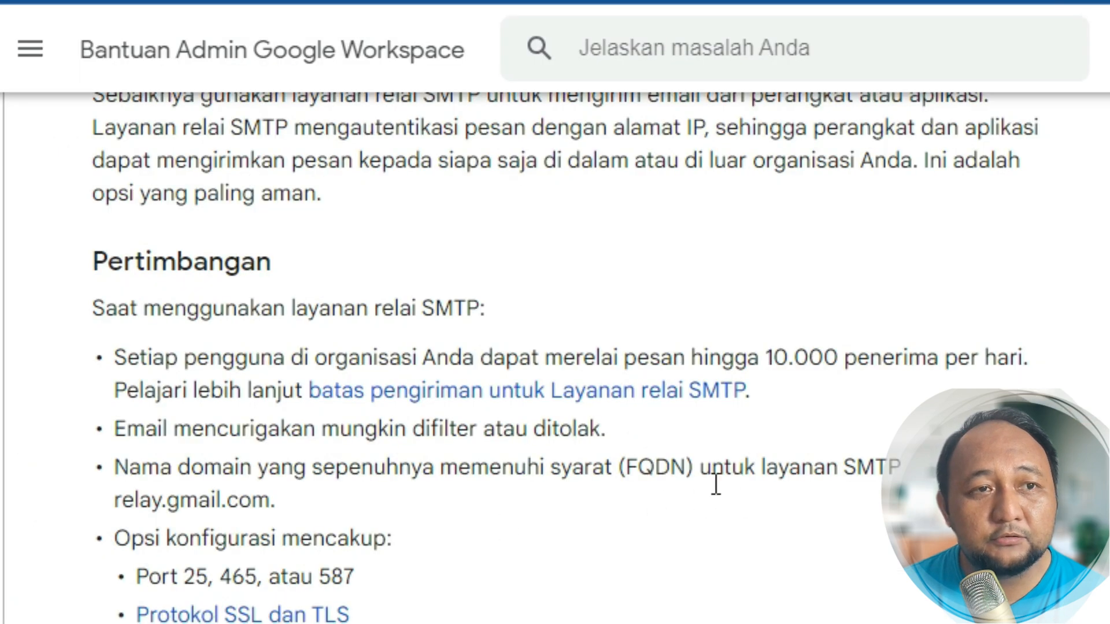
Step: Read the Google Workspace help article on SMTP email for the Gmail server address and the SSL and TLS ports
{"action": "scroll", "coordinate": [716, 484], "scroll_direction": "up", "scroll_amount": 10}
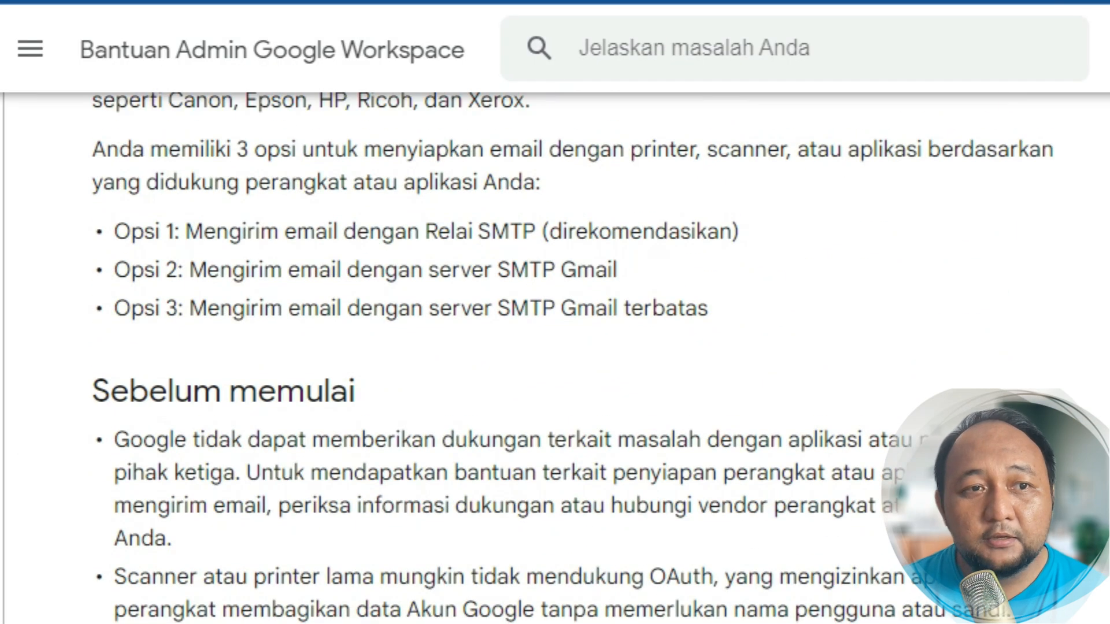
{"action": "scroll", "coordinate": [565, 359], "scroll_direction": "down", "scroll_amount": 13}
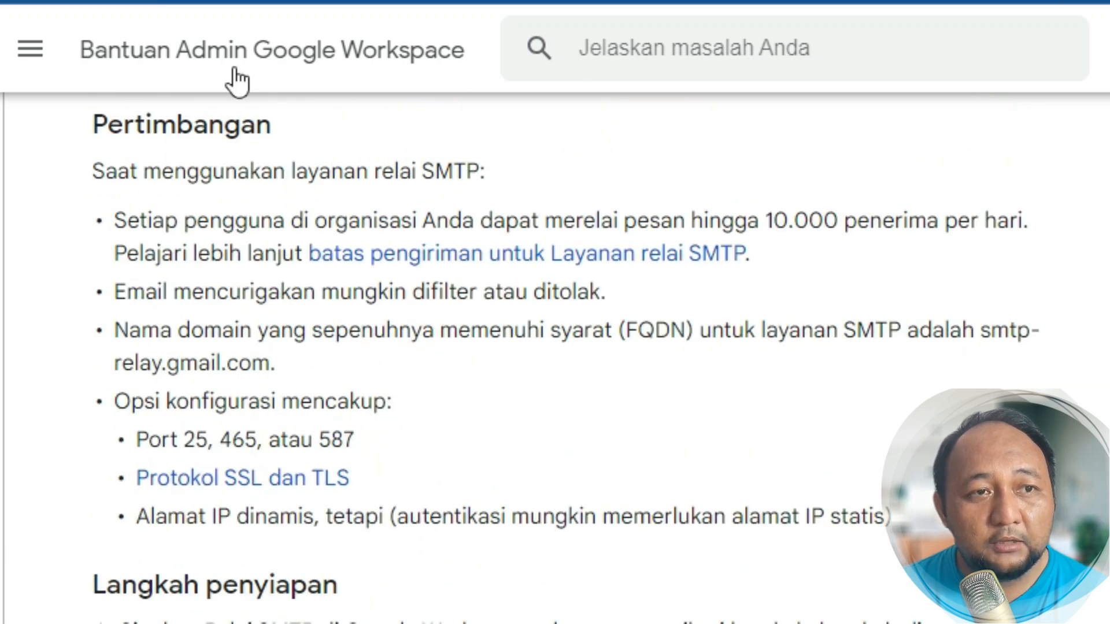
{"action": "left_click_drag", "start_coordinate": [224, 55], "coordinate": [734, 423]}
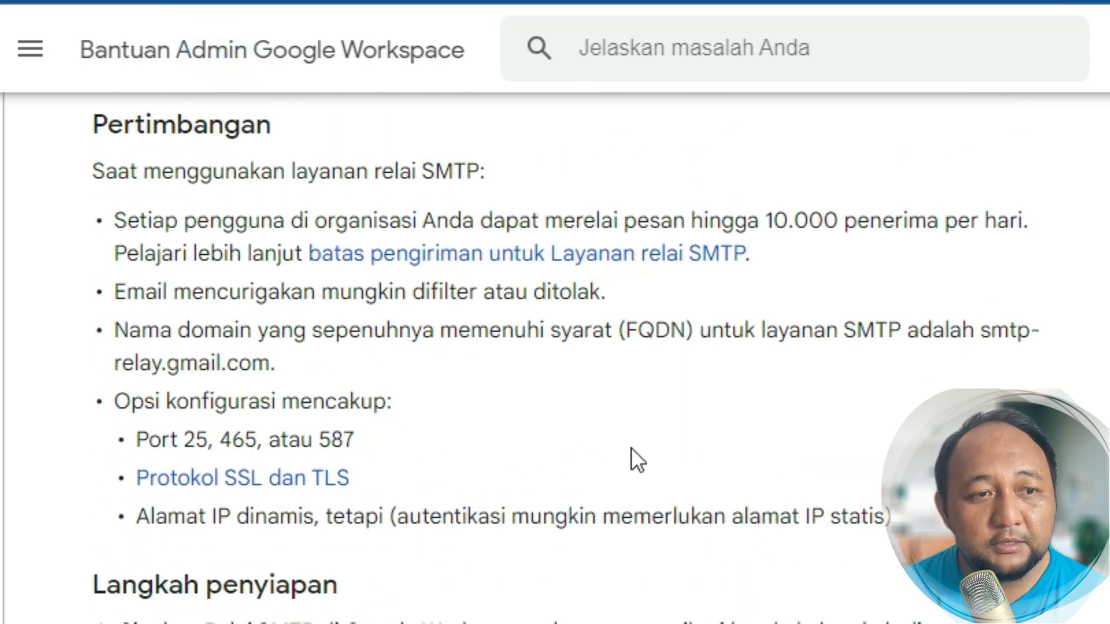
{"action": "double_click", "coordinate": [336, 440]}
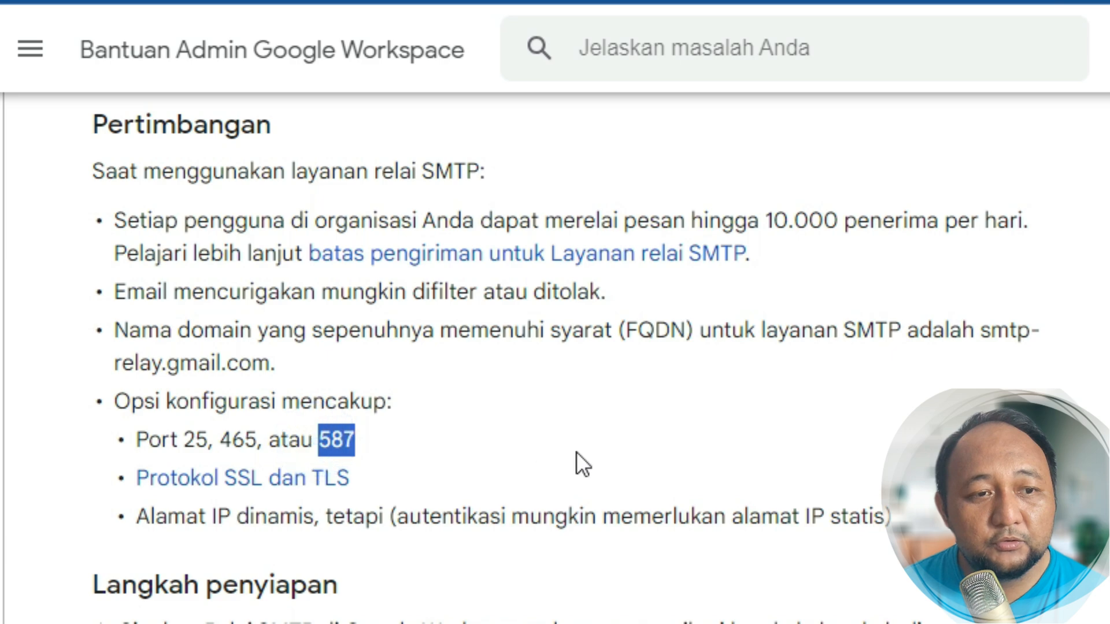
{"action": "scroll", "coordinate": [577, 452], "scroll_direction": "up", "scroll_amount": 5}
{"action": "scroll", "coordinate": [577, 450], "scroll_direction": "down", "scroll_amount": 7}
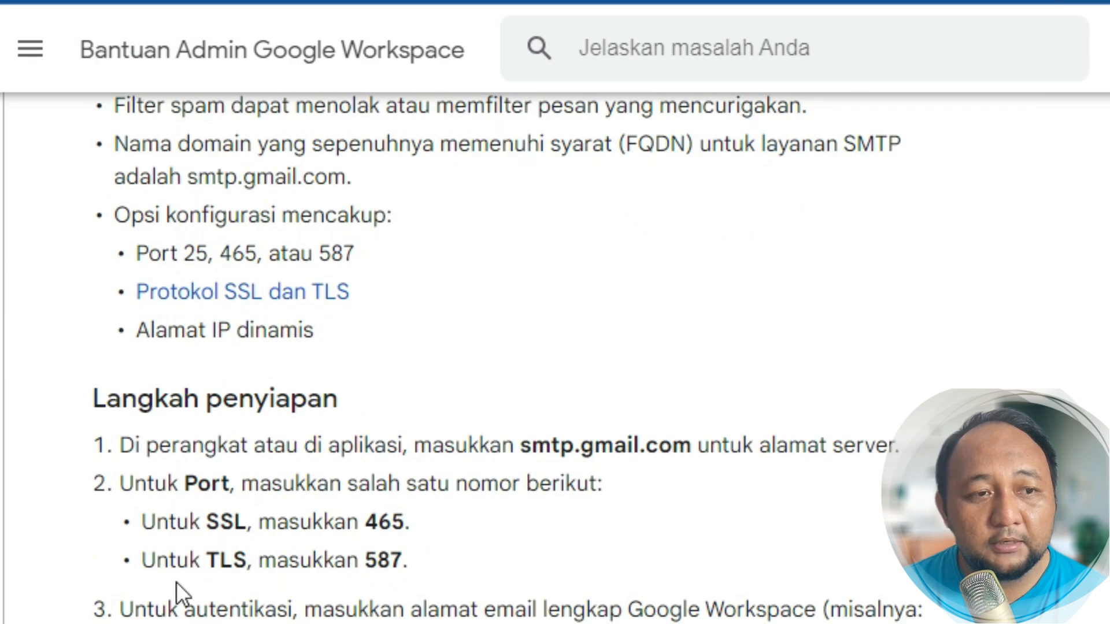
{"action": "left_click_drag", "start_coordinate": [123, 560], "coordinate": [428, 610]}
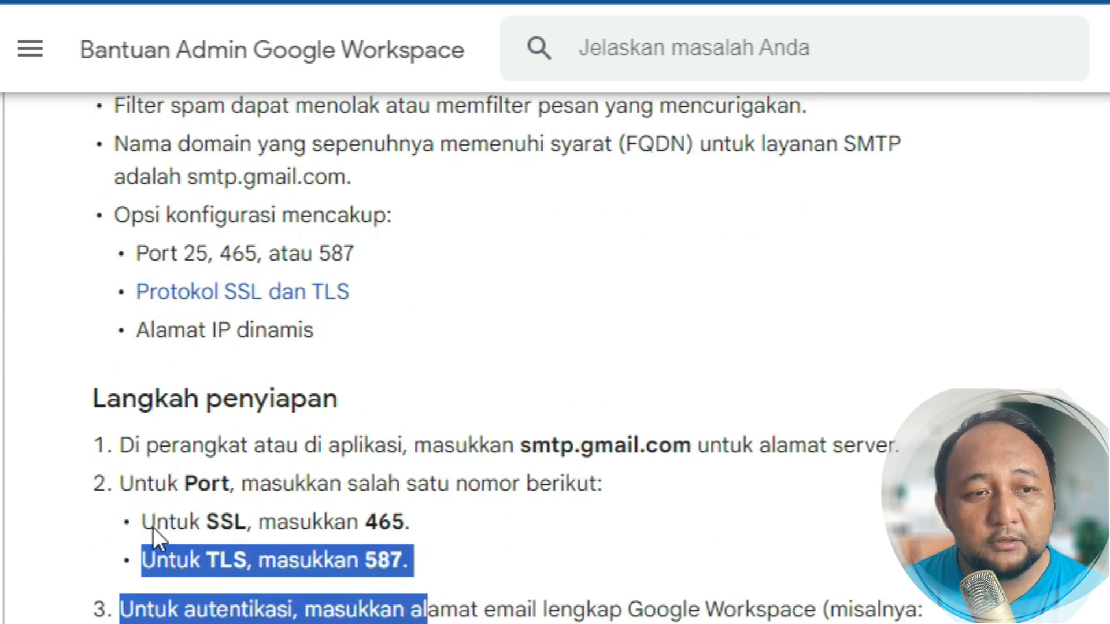
{"action": "left_click", "coordinate": [435, 554]}
{"action": "left_click_drag", "start_coordinate": [143, 522], "coordinate": [411, 533]}
{"action": "left_click", "coordinate": [491, 530]}
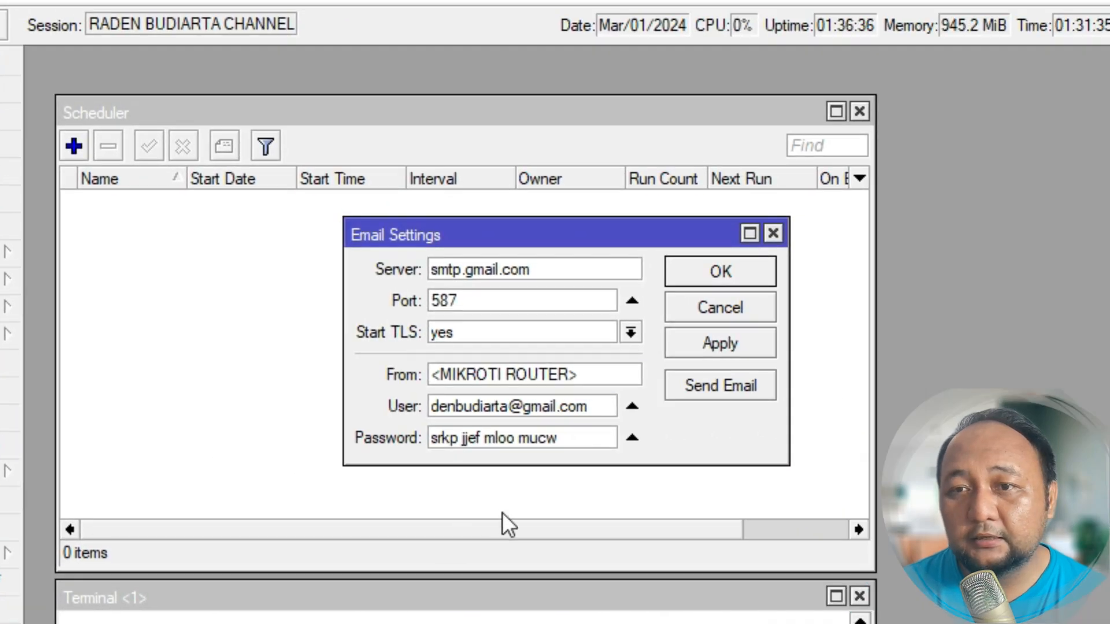
Step: Return to WinBox and review the server entry and the available Start TLS options in Email Settings
{"action": "left_click", "coordinate": [719, 417]}
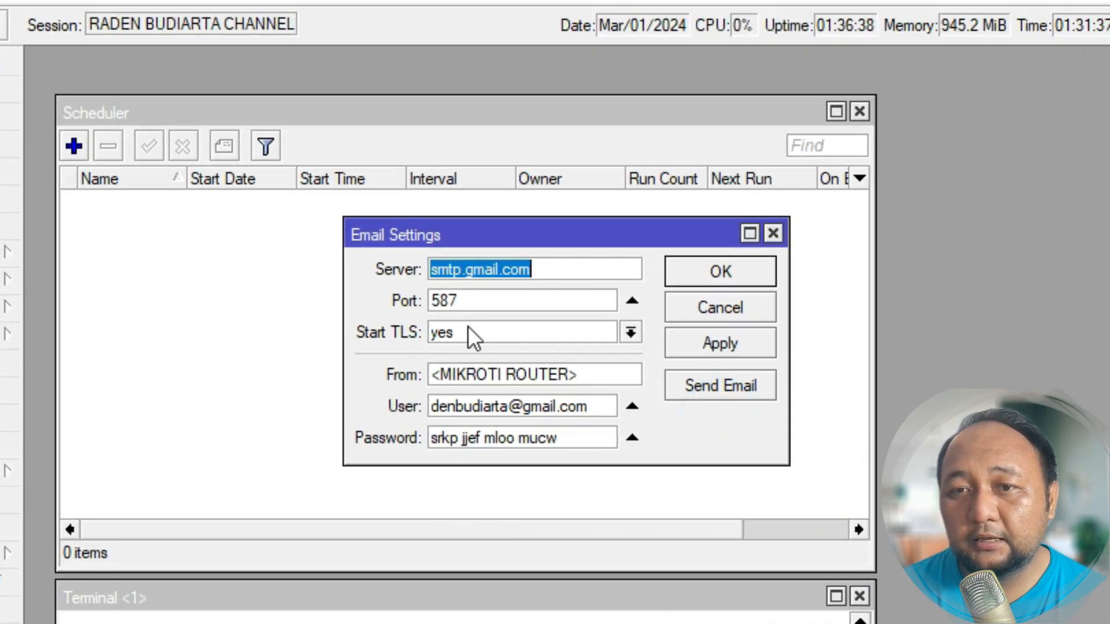
{"action": "left_click", "coordinate": [571, 332]}
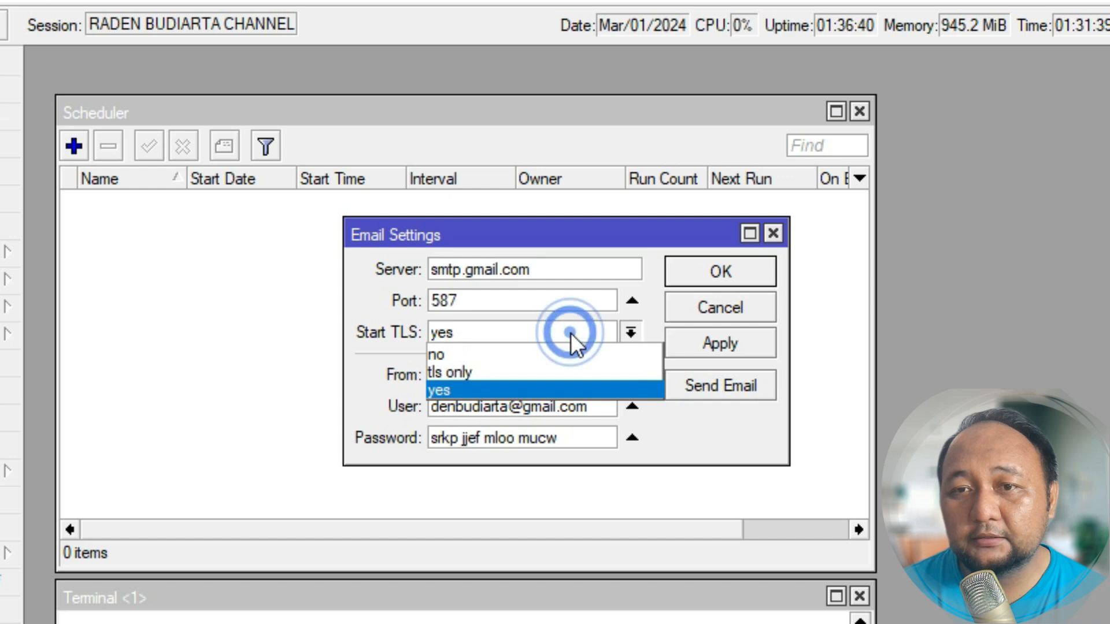
{"action": "left_click", "coordinate": [571, 332]}
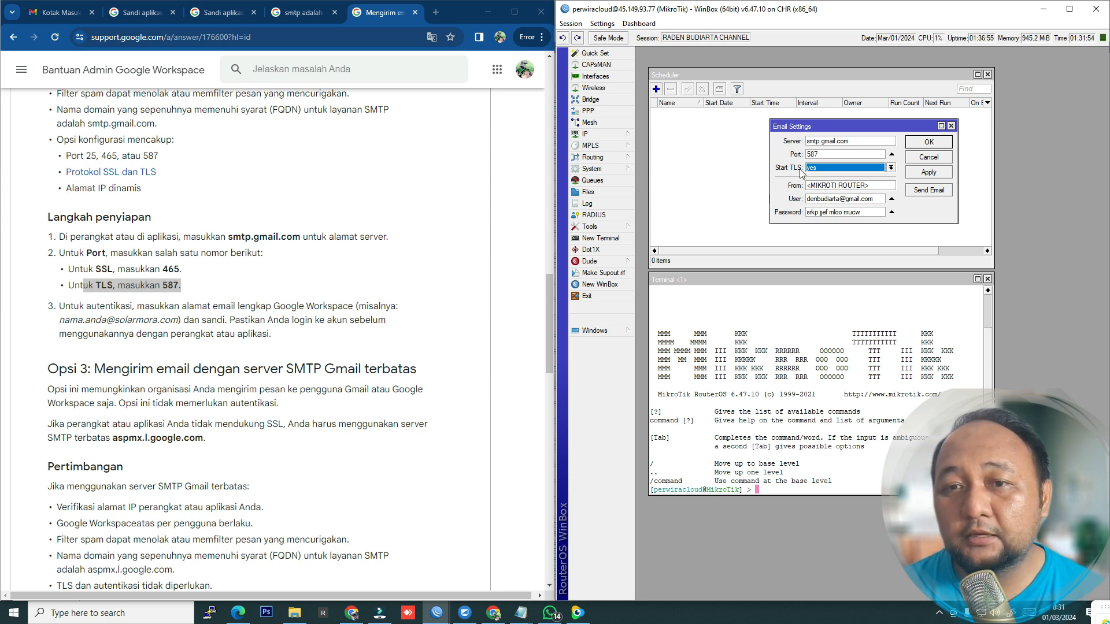
{"action": "left_click", "coordinate": [862, 167]}
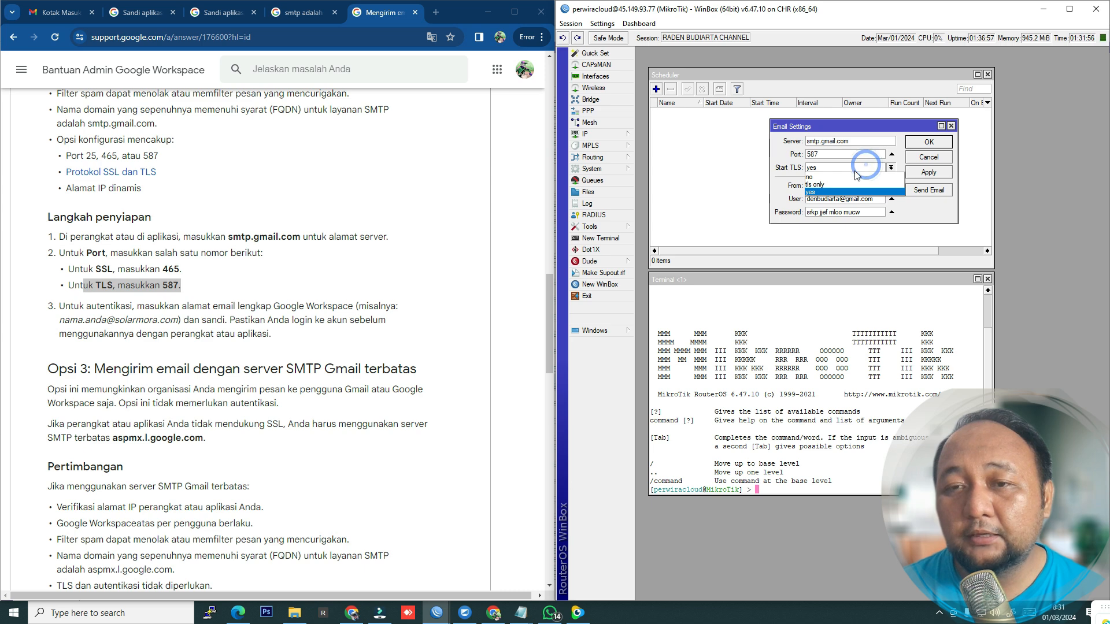
{"action": "left_click", "coordinate": [915, 208]}
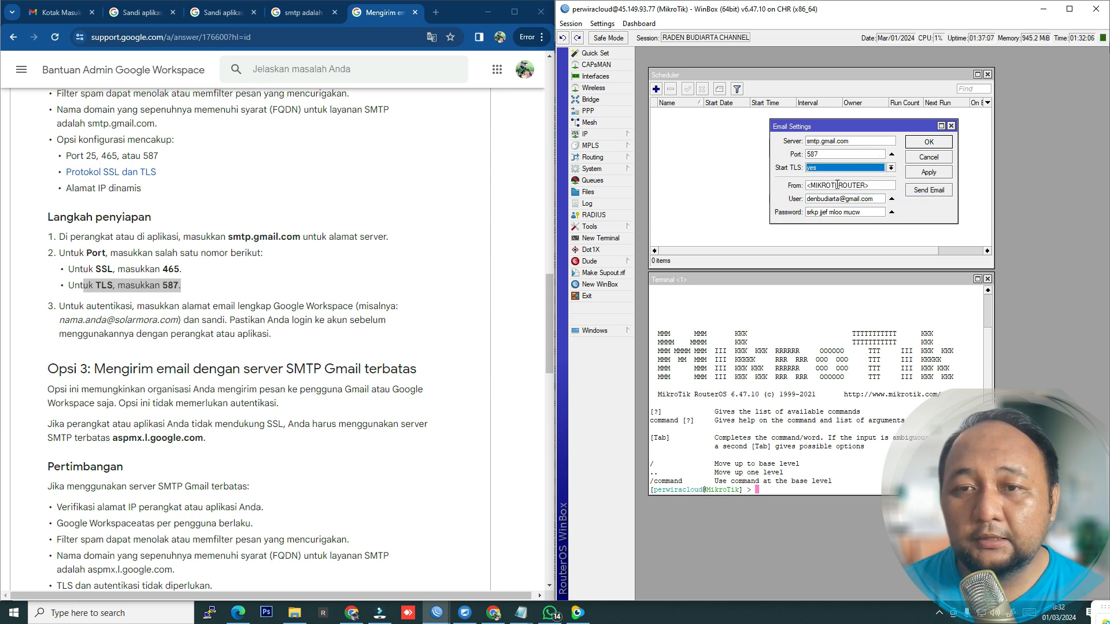
Step: Correct the From text in Email Settings to <MIKROTIK ROUTER> and check the user's Gmail address
{"action": "left_click", "coordinate": [837, 185]}
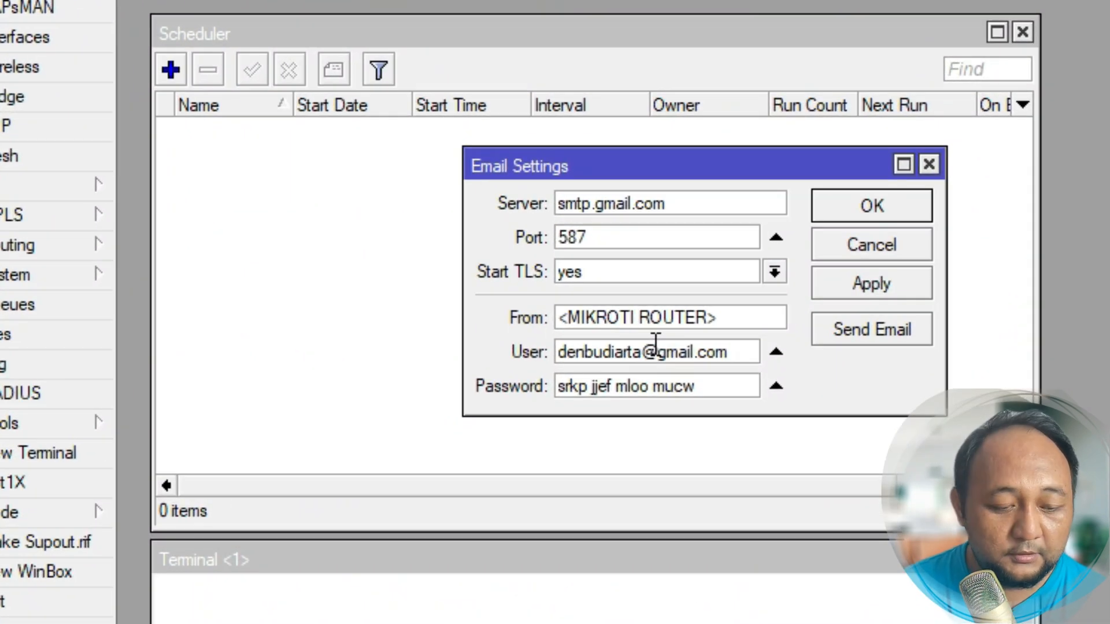
{"action": "type", "text": "K"}
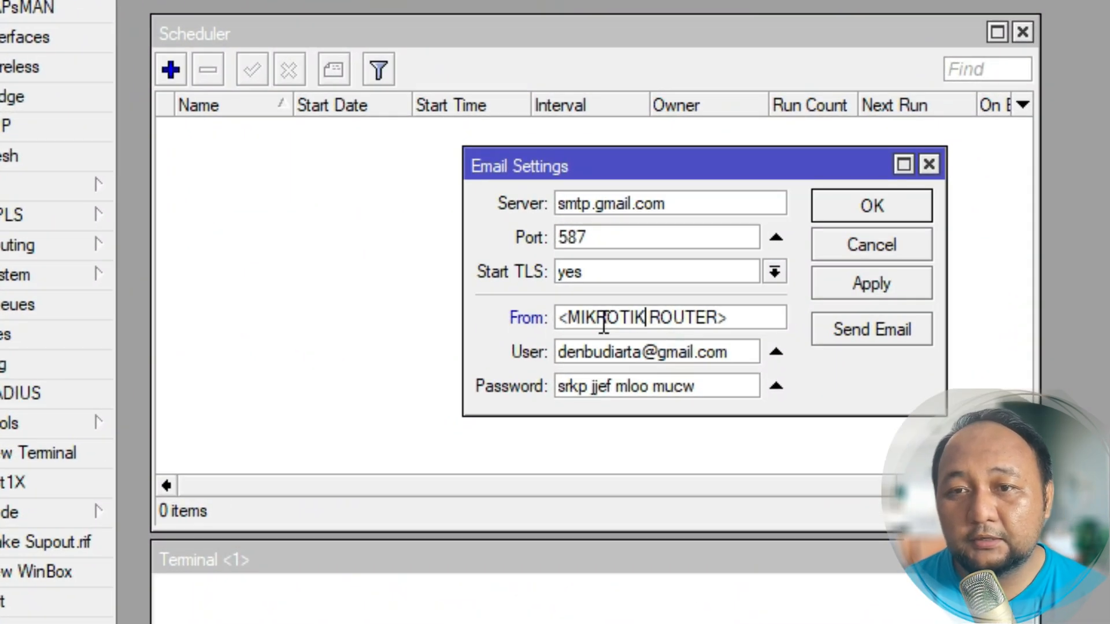
{"action": "left_click", "coordinate": [520, 354]}
{"action": "left_click", "coordinate": [562, 353]}
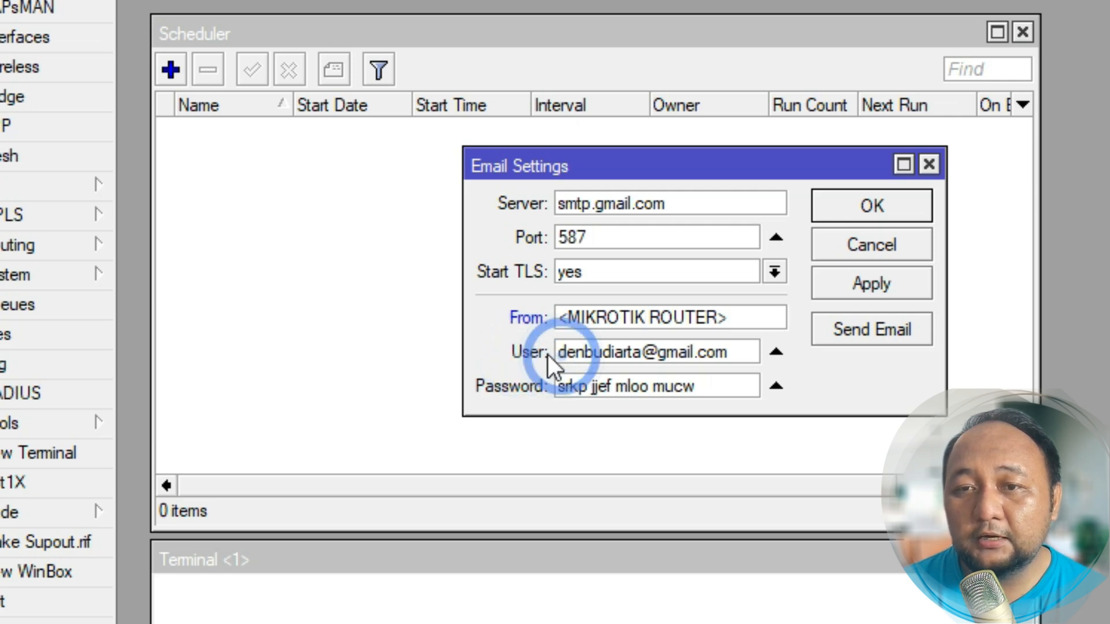
{"action": "left_click_drag", "start_coordinate": [562, 353], "coordinate": [725, 353]}
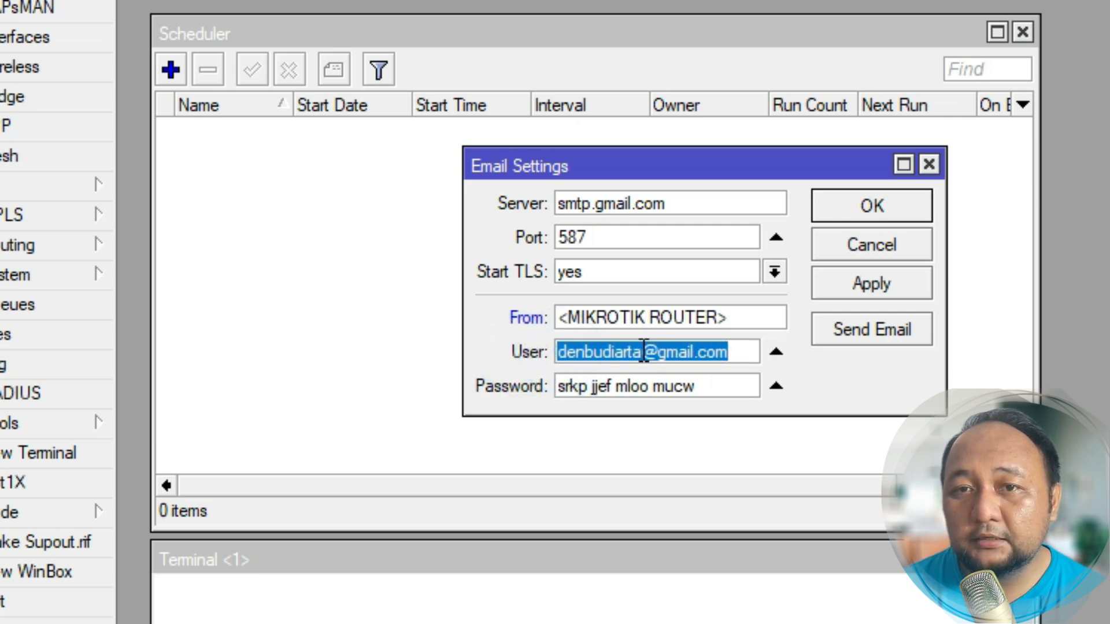
{"action": "left_click", "coordinate": [677, 354]}
{"action": "left_click_drag", "start_coordinate": [735, 353], "coordinate": [525, 357]}
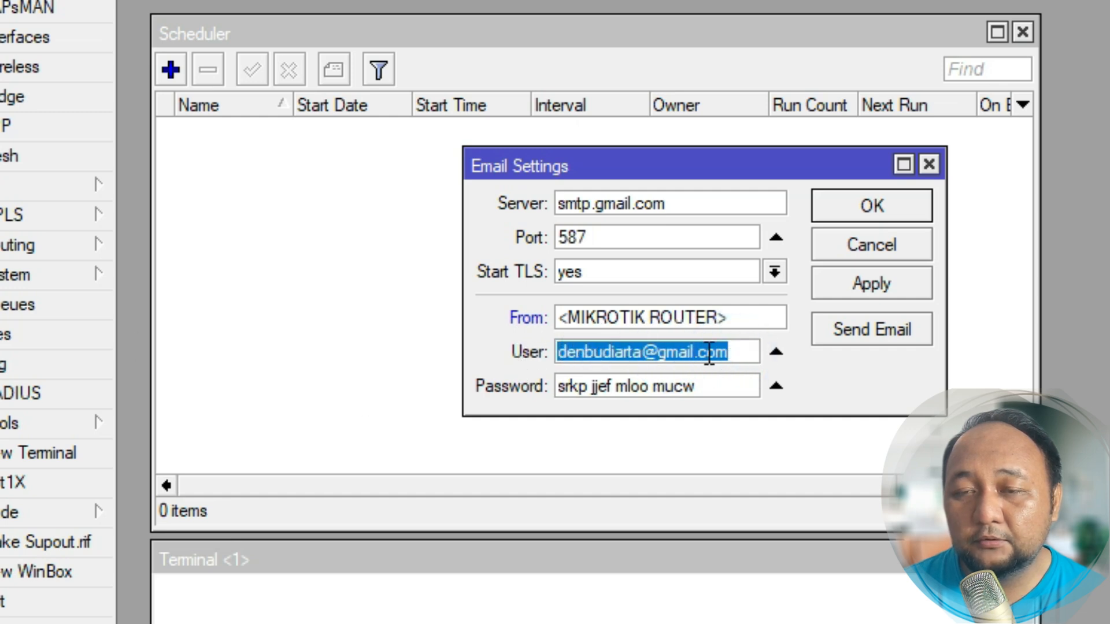
{"action": "left_click", "coordinate": [895, 383]}
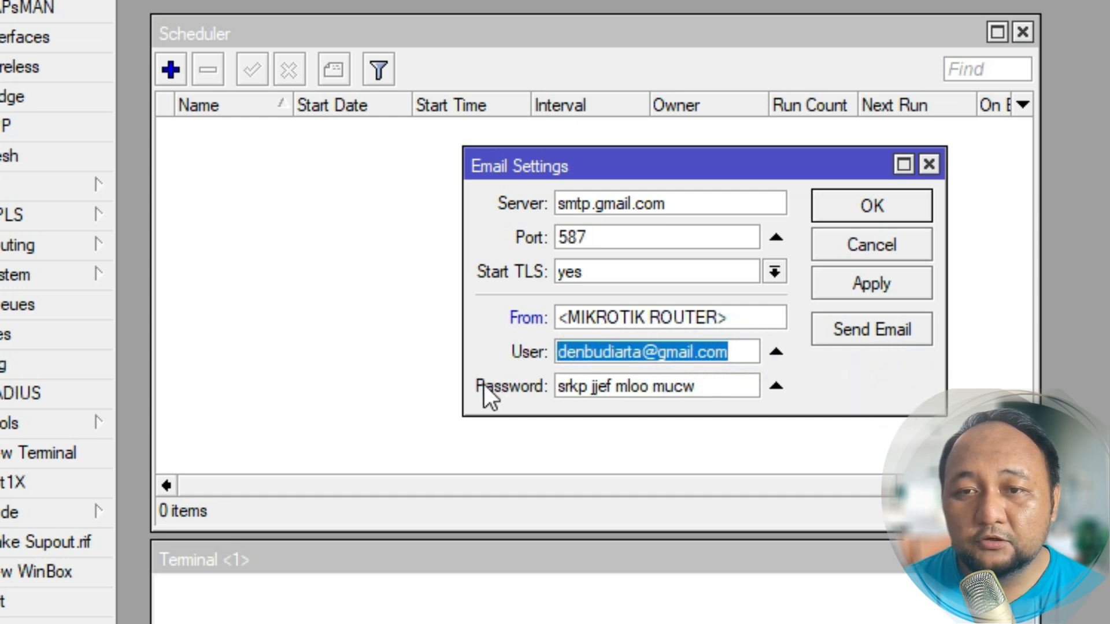
{"action": "left_click", "coordinate": [483, 384]}
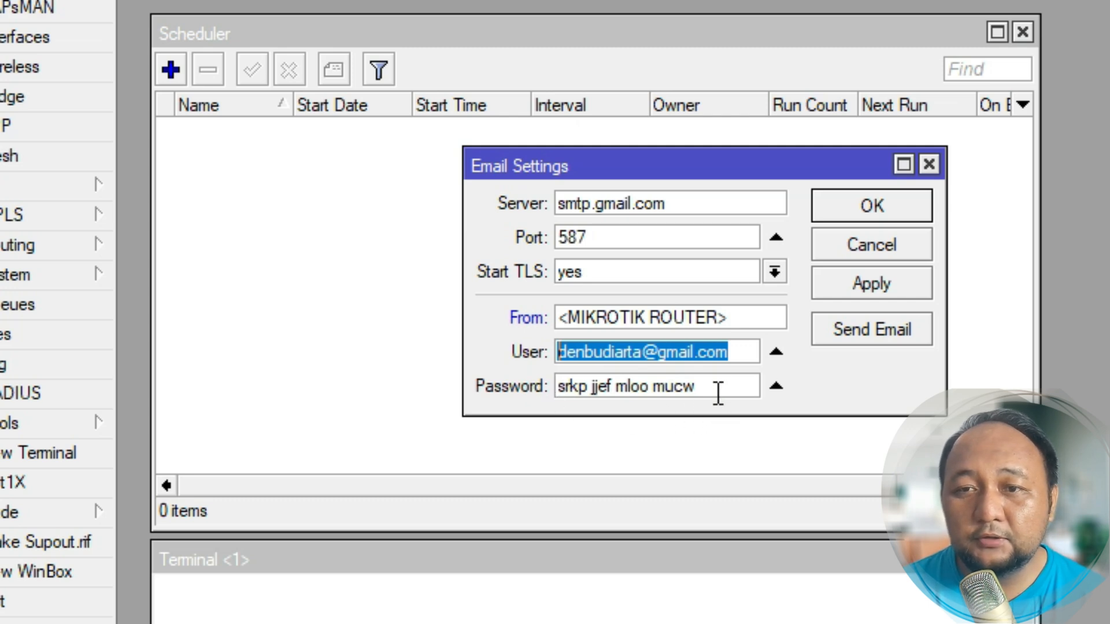
Step: Copy the generated app password from the Google account page, replace the Email Settings password with it, and apply the change
{"action": "left_click_drag", "start_coordinate": [717, 386], "coordinate": [466, 383]}
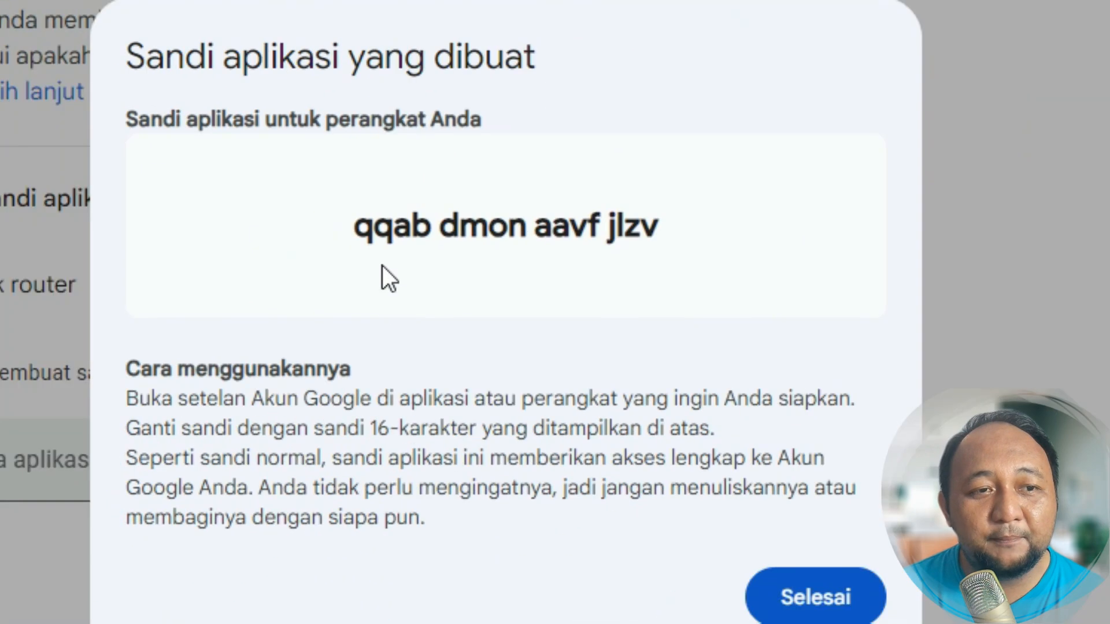
{"action": "left_click_drag", "start_coordinate": [350, 218], "coordinate": [677, 228]}
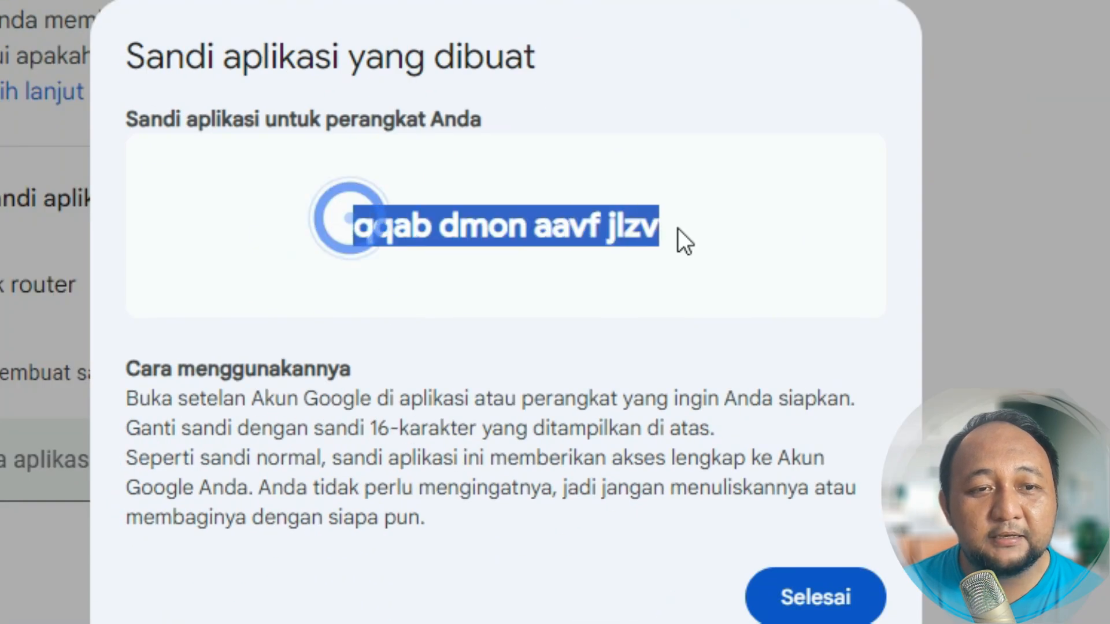
{"action": "right_click", "coordinate": [592, 225]}
{"action": "left_click", "coordinate": [653, 253]}
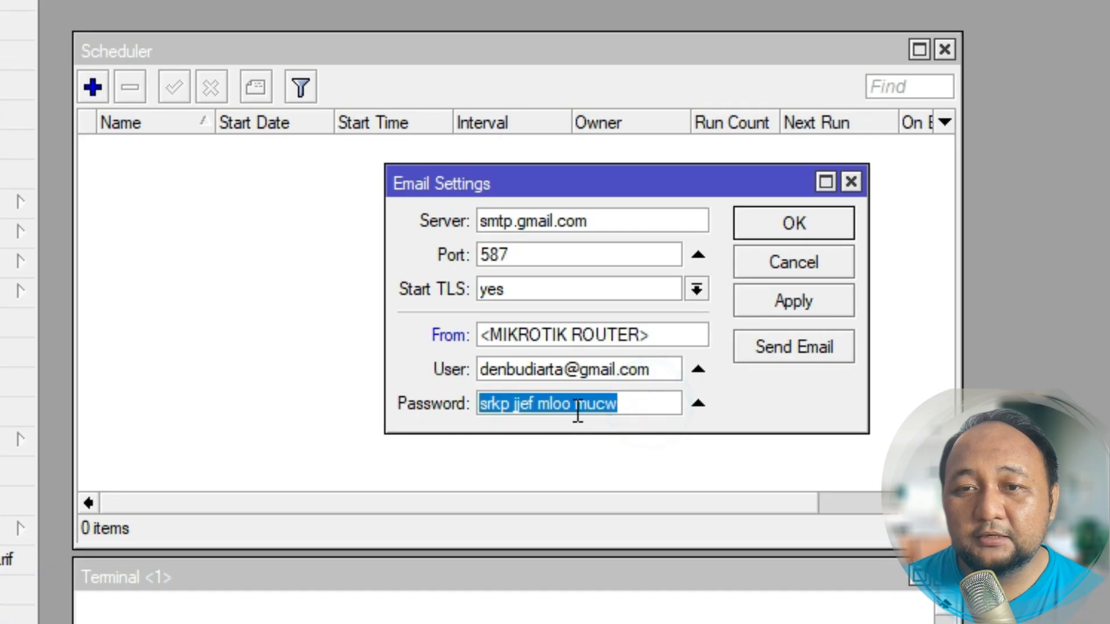
{"action": "right_click", "coordinate": [578, 412]}
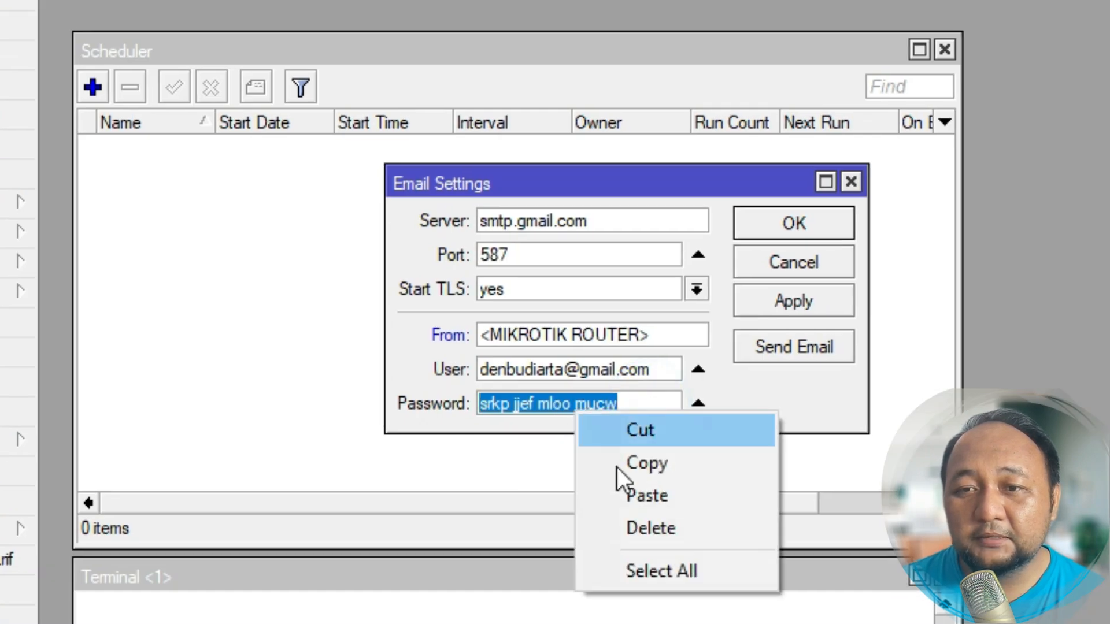
{"action": "left_click", "coordinate": [637, 497]}
{"action": "left_click", "coordinate": [760, 406]}
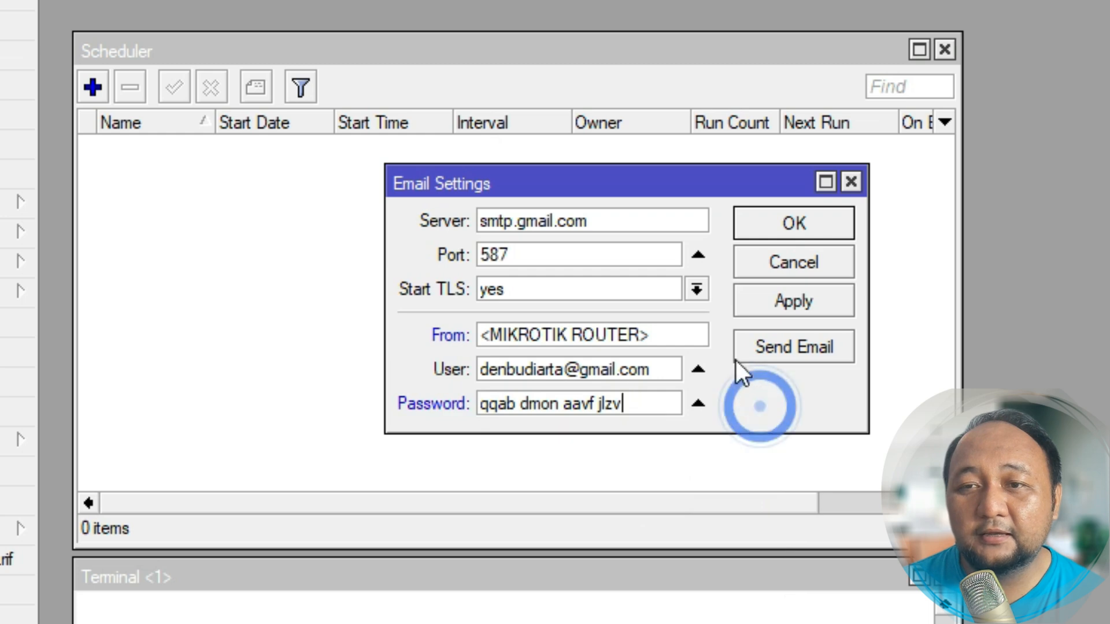
{"action": "left_click", "coordinate": [802, 294]}
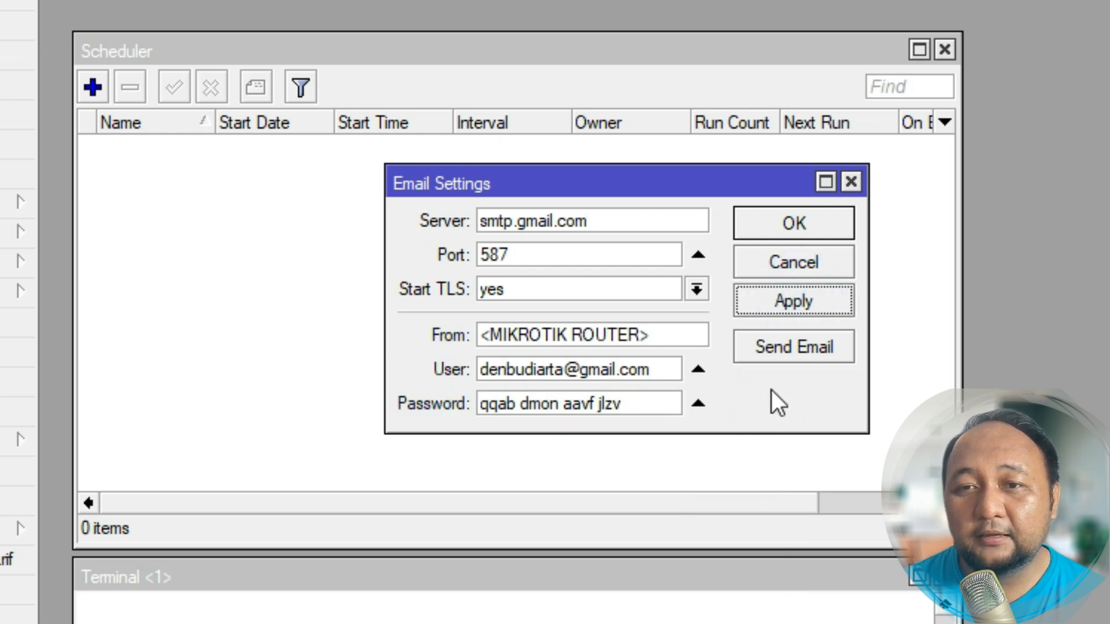
Step: Move the Email Settings dialog aside, open the Send Email form, and place it alongside
{"action": "left_click_drag", "start_coordinate": [720, 173], "coordinate": [458, 177]}
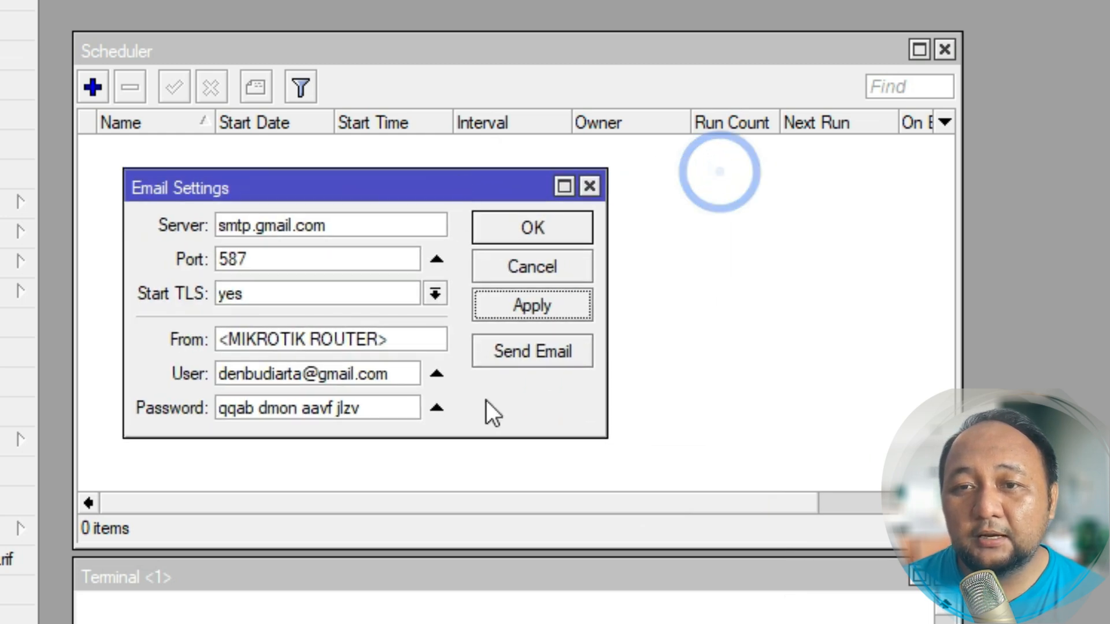
{"action": "left_click", "coordinate": [537, 354]}
{"action": "left_click_drag", "start_coordinate": [653, 397], "coordinate": [867, 155]}
Step: Replace the Send Email address with the server name smtp.gmail.com copied from Email Settings
{"action": "left_click", "coordinate": [376, 224]}
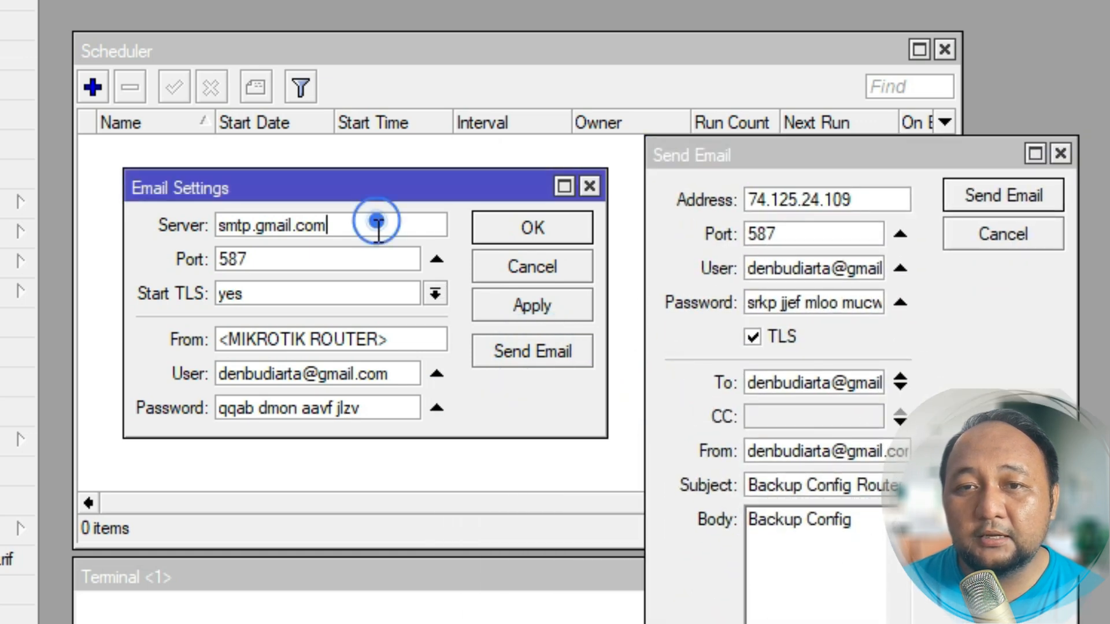
{"action": "double_click", "coordinate": [375, 223]}
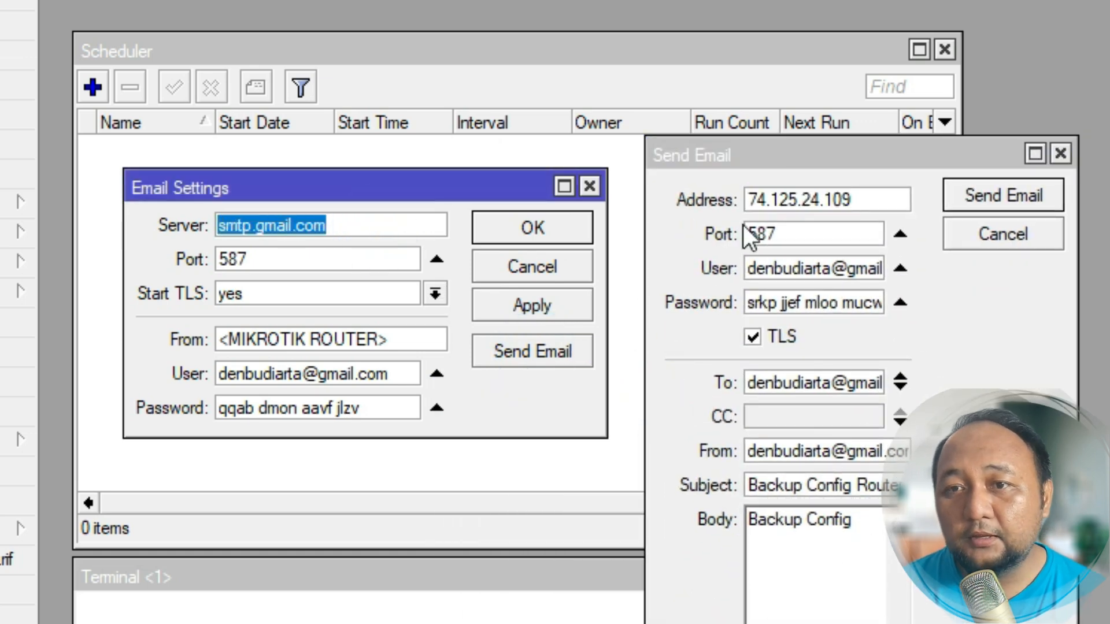
{"action": "left_click", "coordinate": [693, 200]}
{"action": "left_click", "coordinate": [896, 199]}
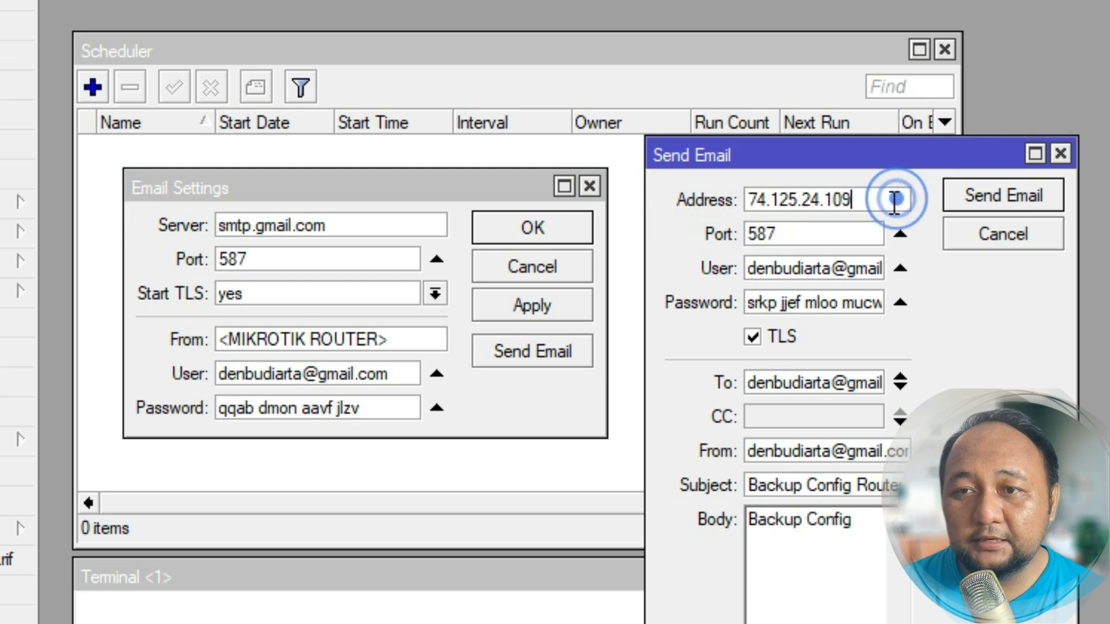
{"action": "double_click", "coordinate": [896, 200]}
{"action": "key", "text": "ctrl+v"}
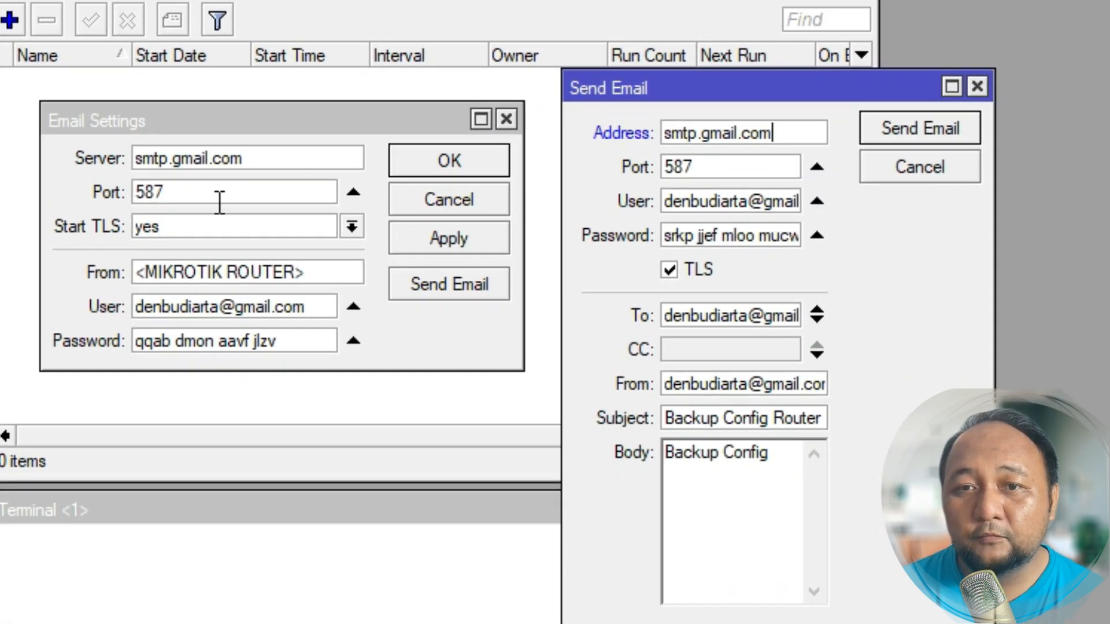
Step: Widen the Send Email dialog and compare its port and user address with those in Email Settings
{"action": "left_click", "coordinate": [738, 166]}
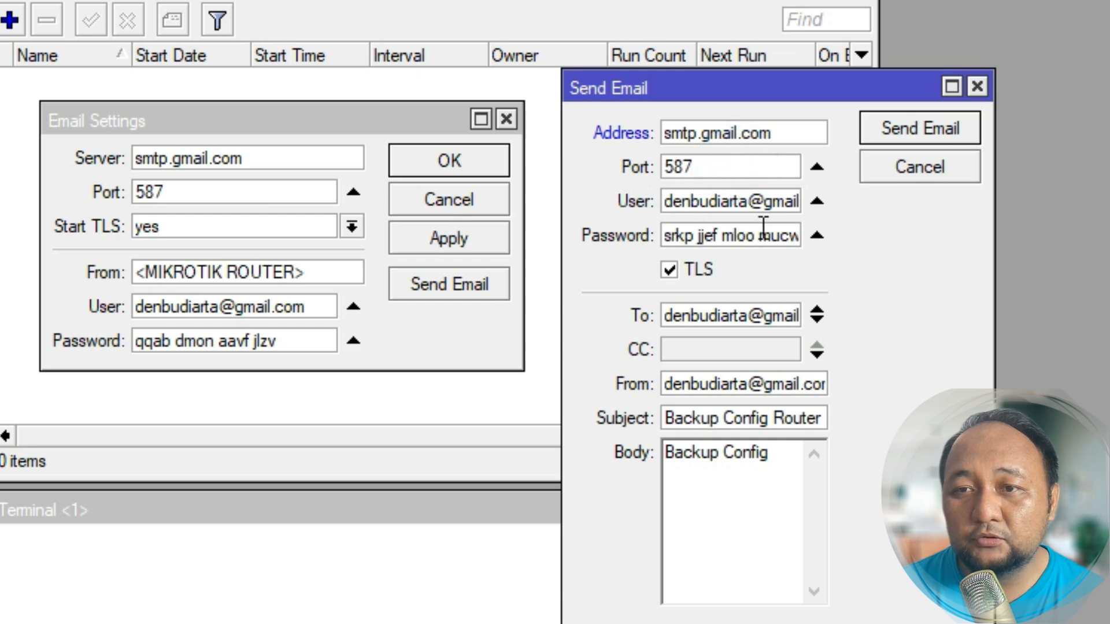
{"action": "left_click", "coordinate": [701, 201]}
{"action": "left_click", "coordinate": [691, 201]}
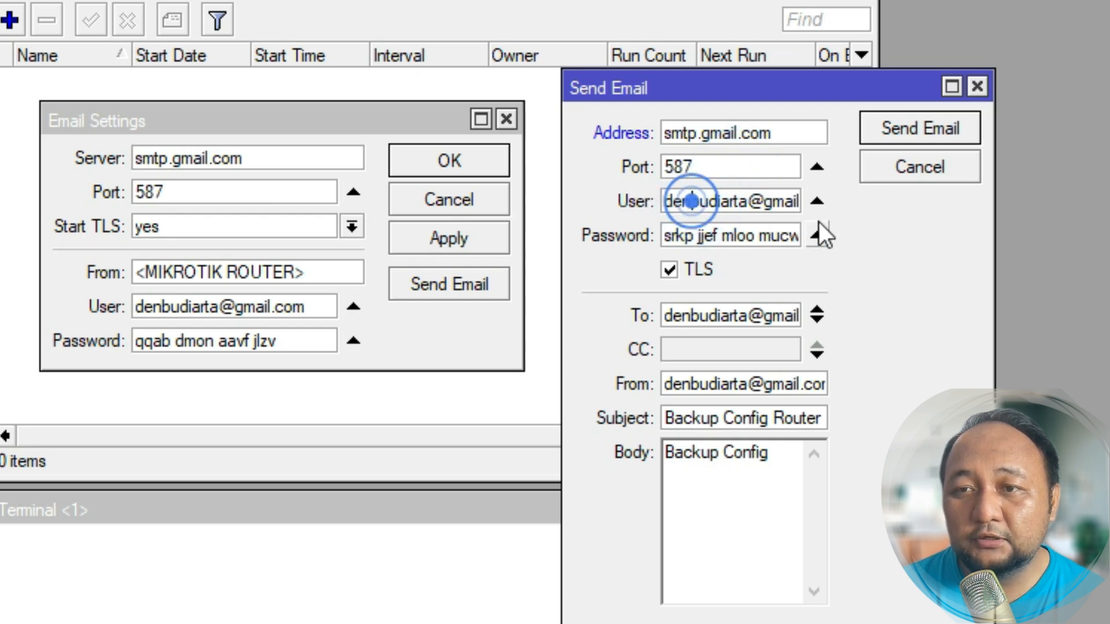
{"action": "left_click_drag", "start_coordinate": [991, 218], "coordinate": [1087, 218]}
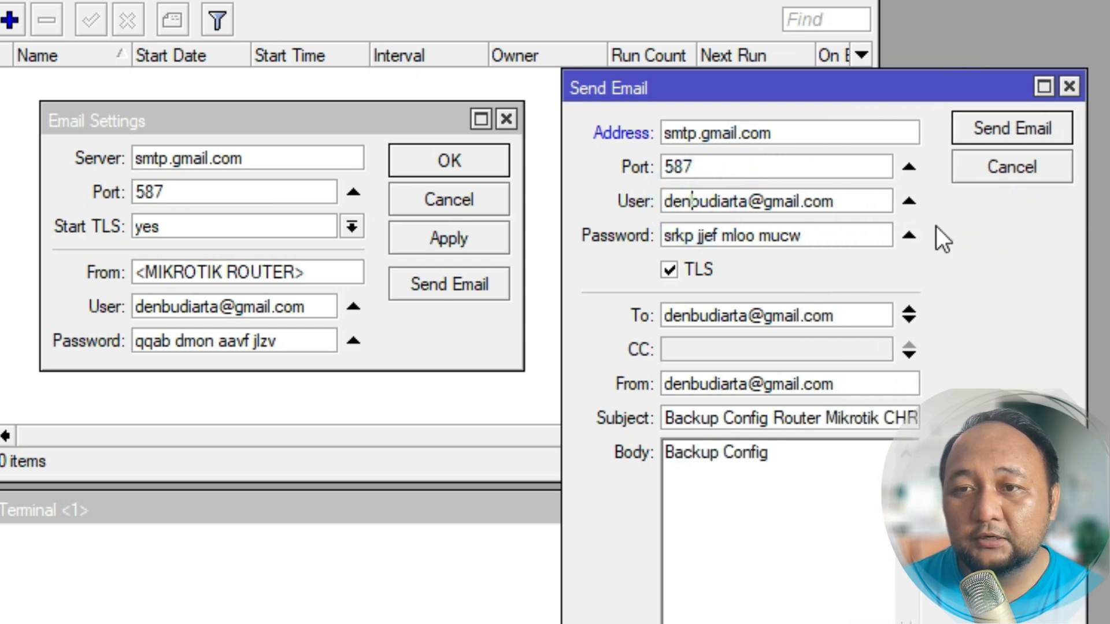
{"action": "left_click", "coordinate": [147, 307]}
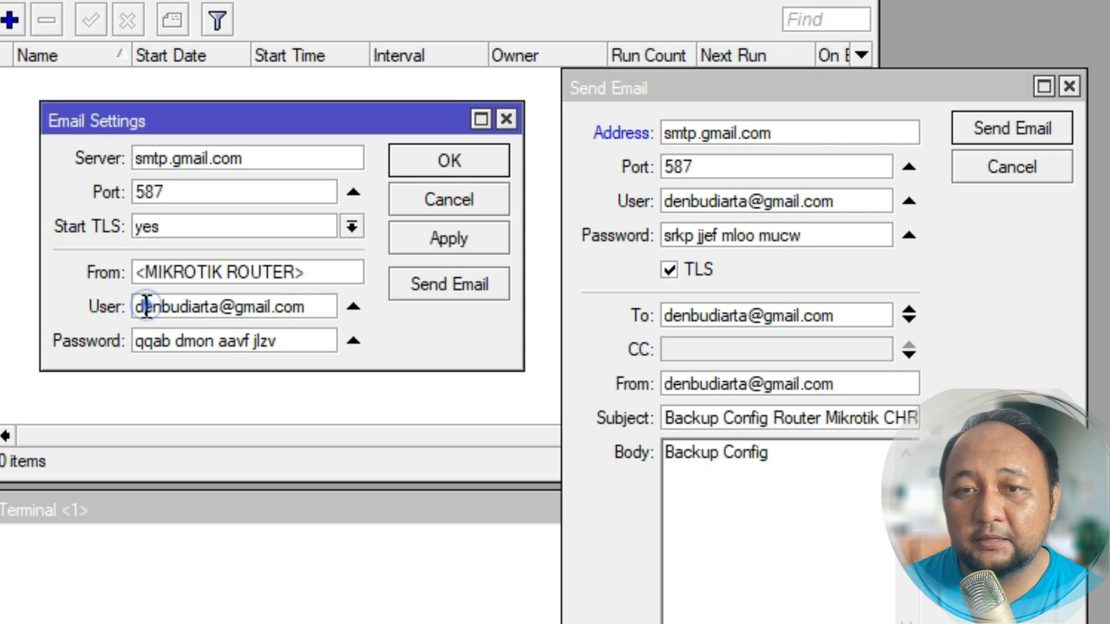
{"action": "left_click", "coordinate": [130, 308]}
{"action": "left_click_drag", "start_coordinate": [136, 307], "coordinate": [322, 307]}
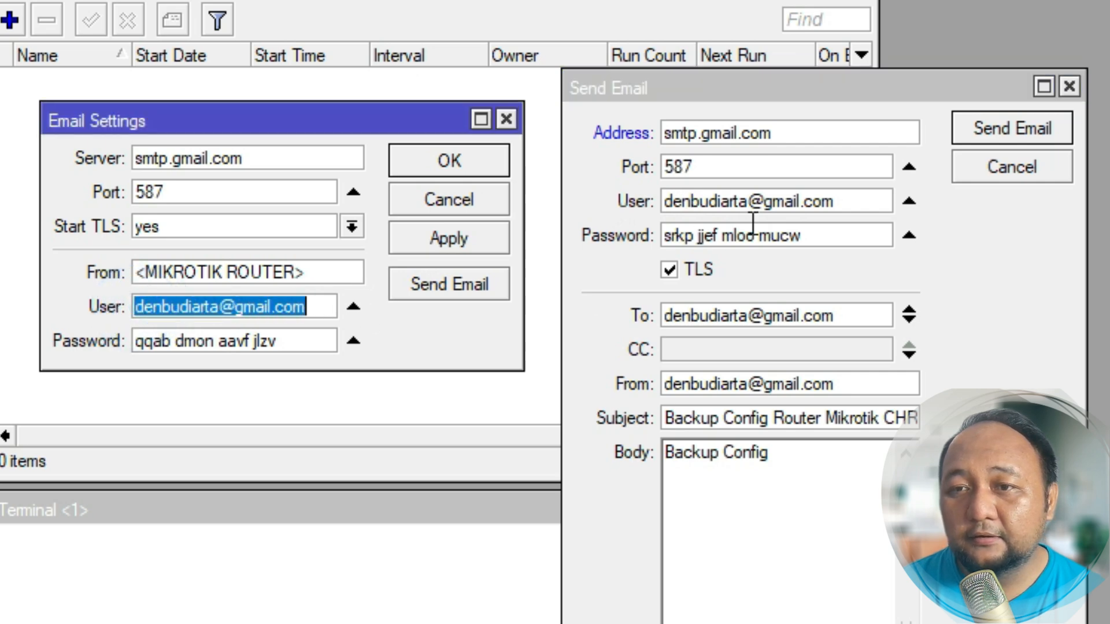
{"action": "left_click", "coordinate": [838, 198]}
{"action": "left_click_drag", "start_coordinate": [837, 198], "coordinate": [665, 200]}
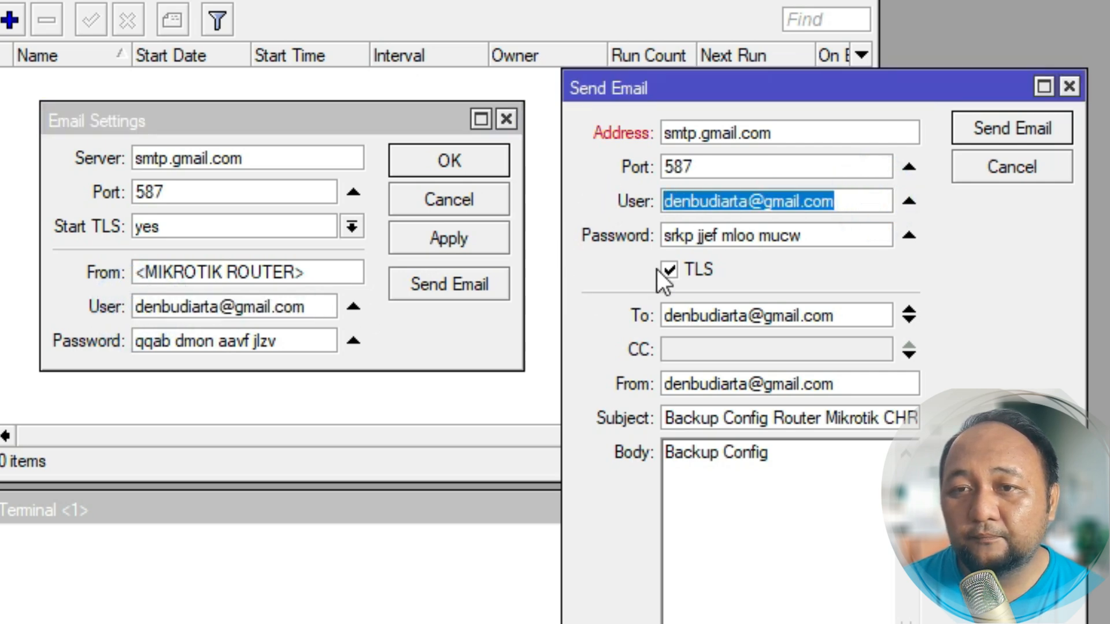
Step: Replace the Send Email password with the app password copied from Email Settings
{"action": "left_click_drag", "start_coordinate": [136, 341], "coordinate": [289, 341]}
{"action": "key", "text": "ctrl+c"}
{"action": "left_click_drag", "start_coordinate": [833, 235], "coordinate": [664, 235]}
{"action": "key", "text": "ctrl+v"}
{"action": "left_click", "coordinate": [977, 266]}
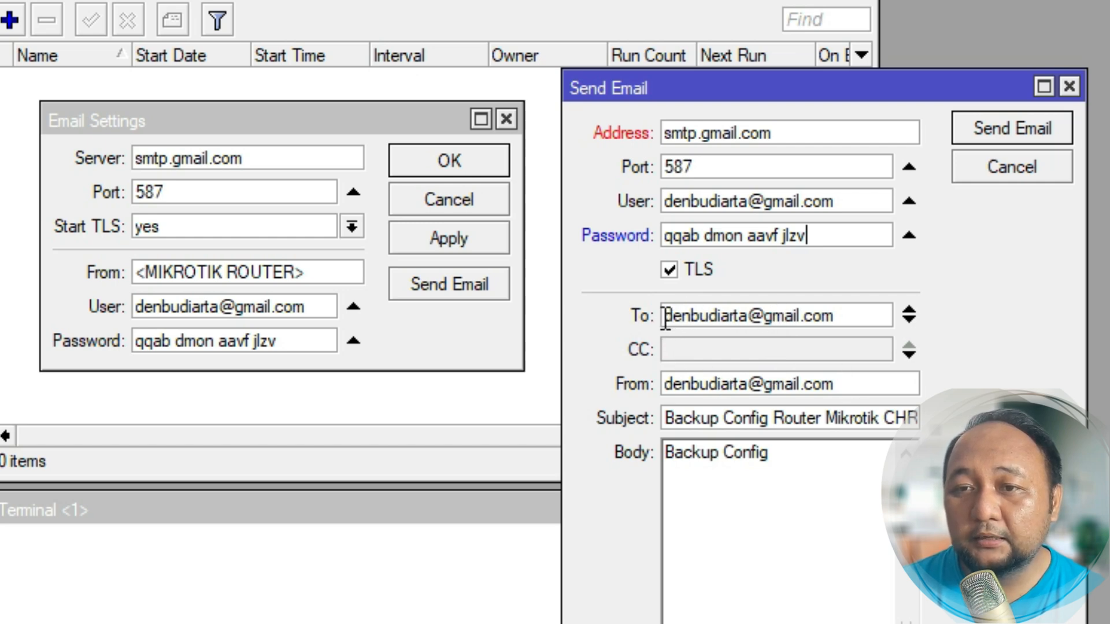
Step: Examine the recipient, sender, and subject entries in the Send Email form
{"action": "left_click_drag", "start_coordinate": [664, 316], "coordinate": [844, 312]}
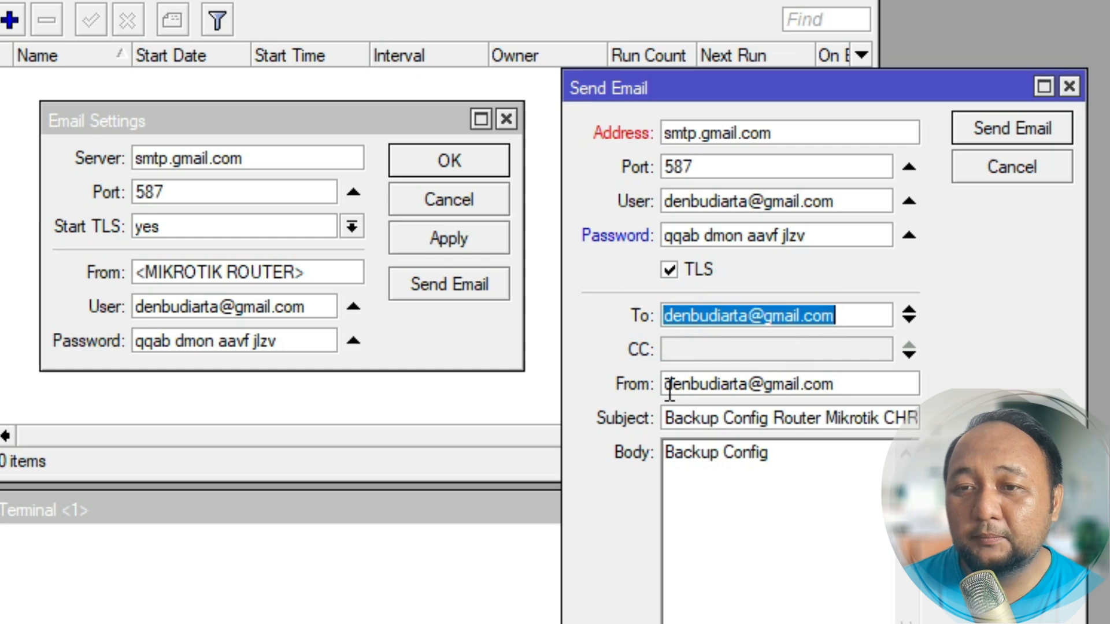
{"action": "left_click_drag", "start_coordinate": [664, 384], "coordinate": [878, 373]}
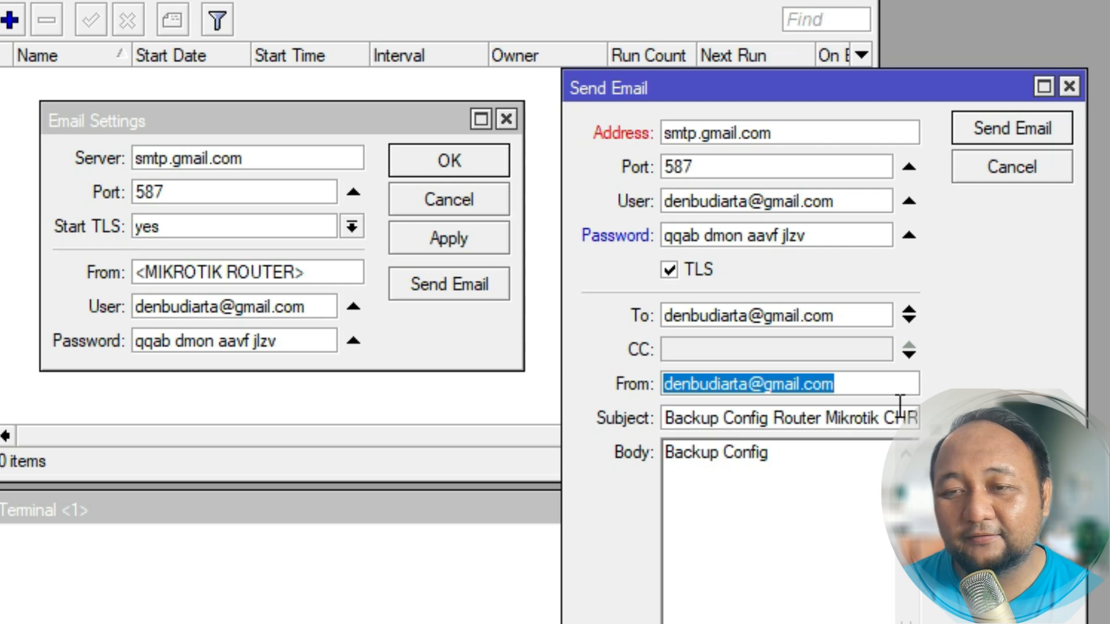
{"action": "left_click", "coordinate": [862, 384]}
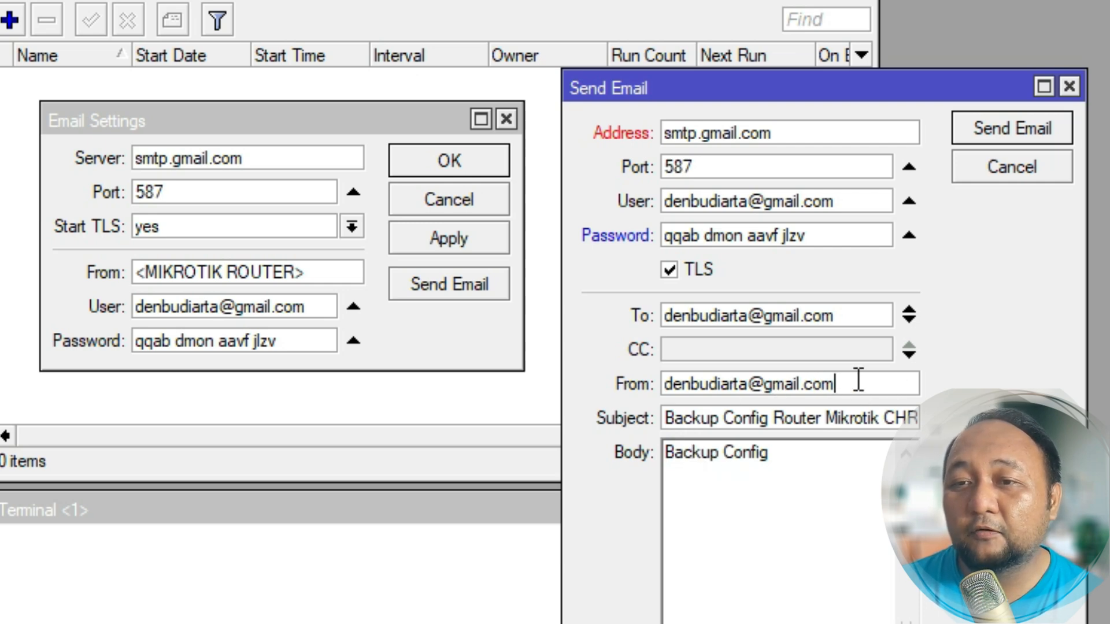
{"action": "left_click_drag", "start_coordinate": [857, 383], "coordinate": [592, 386]}
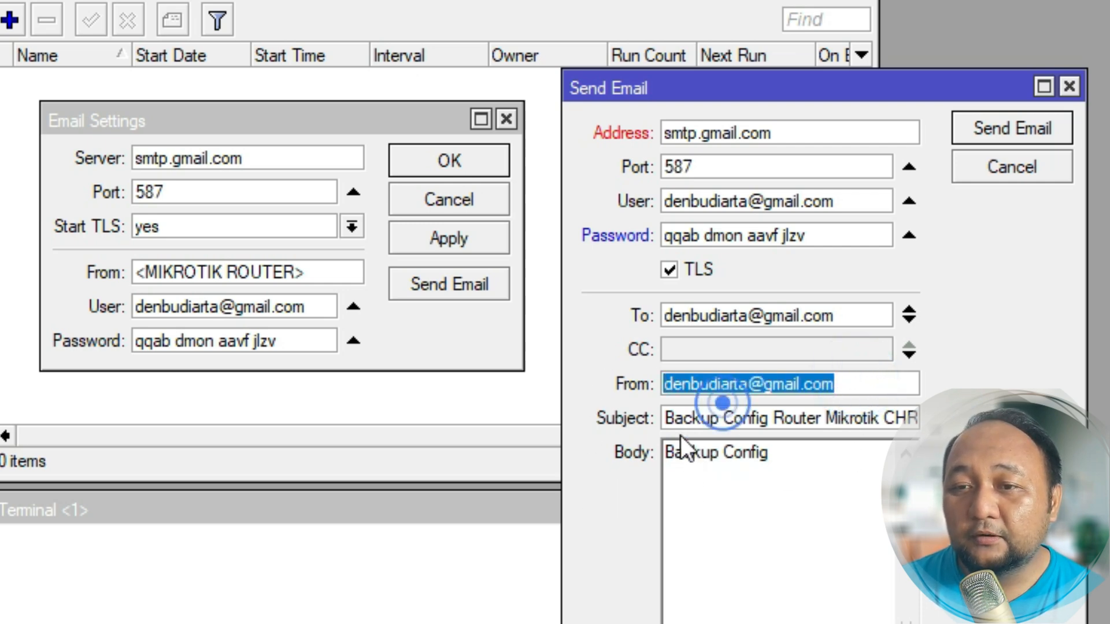
{"action": "left_click", "coordinate": [702, 418]}
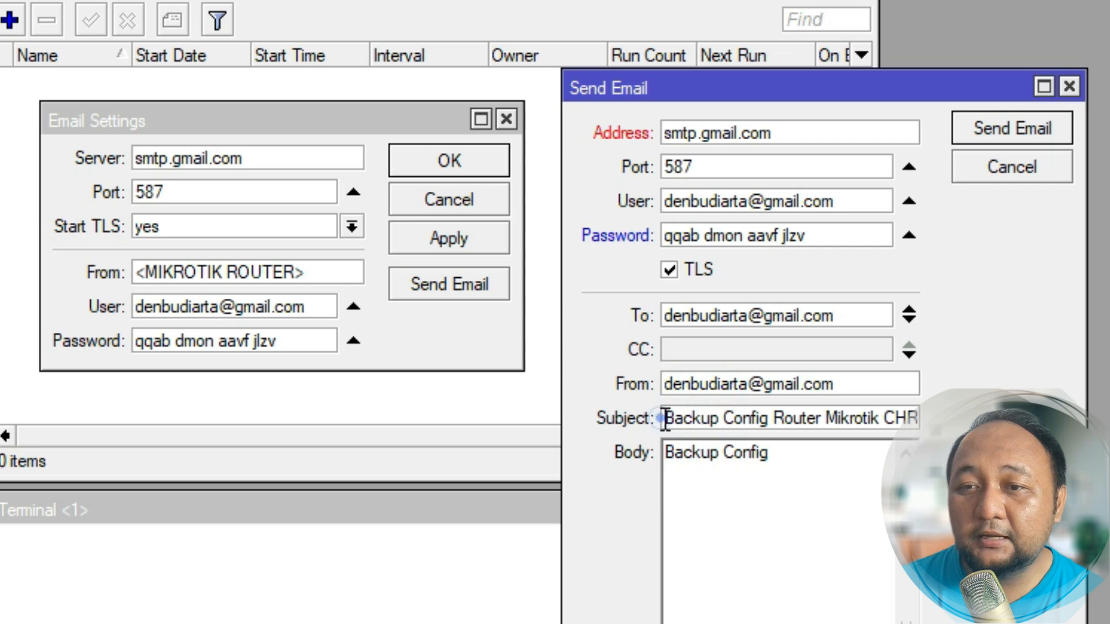
{"action": "left_click_drag", "start_coordinate": [665, 417], "coordinate": [953, 408]}
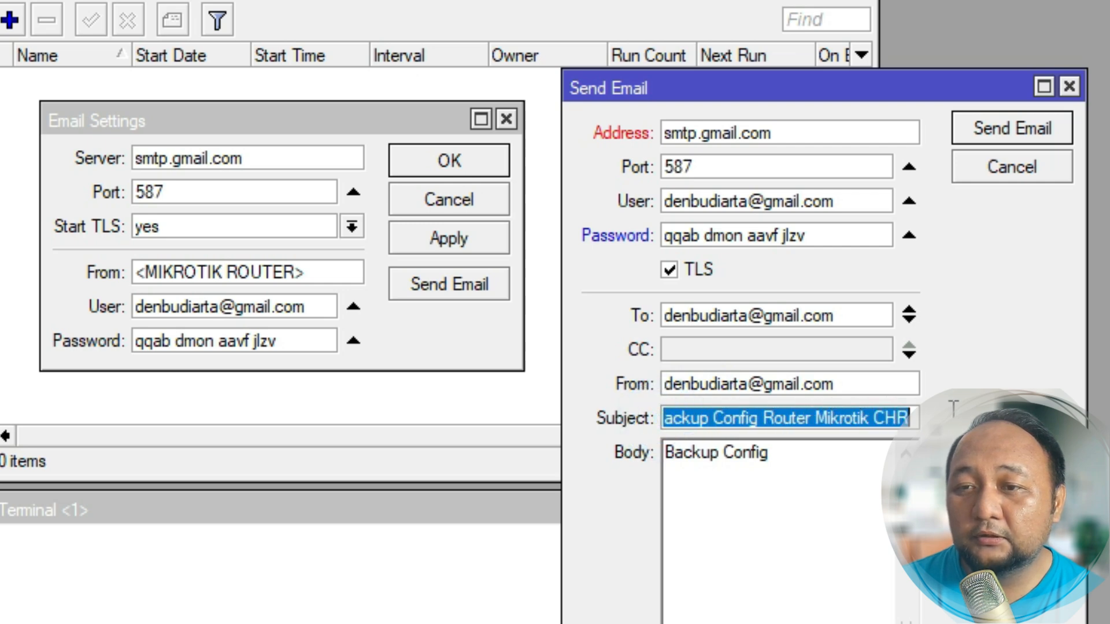
Step: Extend the message body in the Send Email form to read "Backup Config My Router"
{"action": "left_click", "coordinate": [798, 466]}
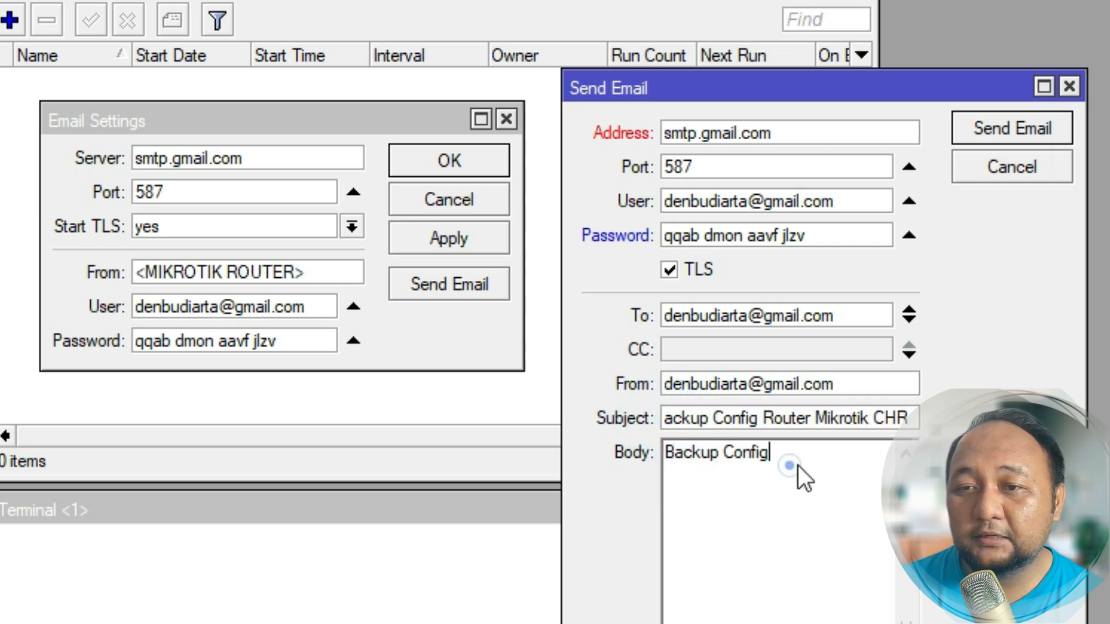
{"action": "left_click", "coordinate": [636, 457]}
{"action": "left_click_drag", "start_coordinate": [797, 454], "coordinate": [669, 457]}
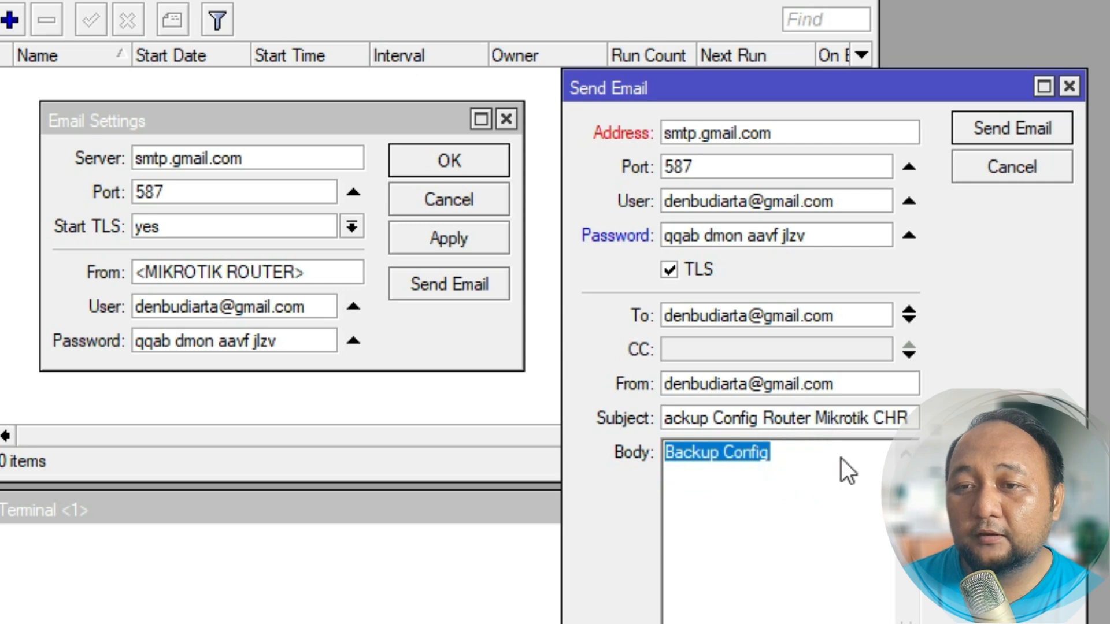
{"action": "key", "text": "End"}
{"action": "type", "text": "My Router"}
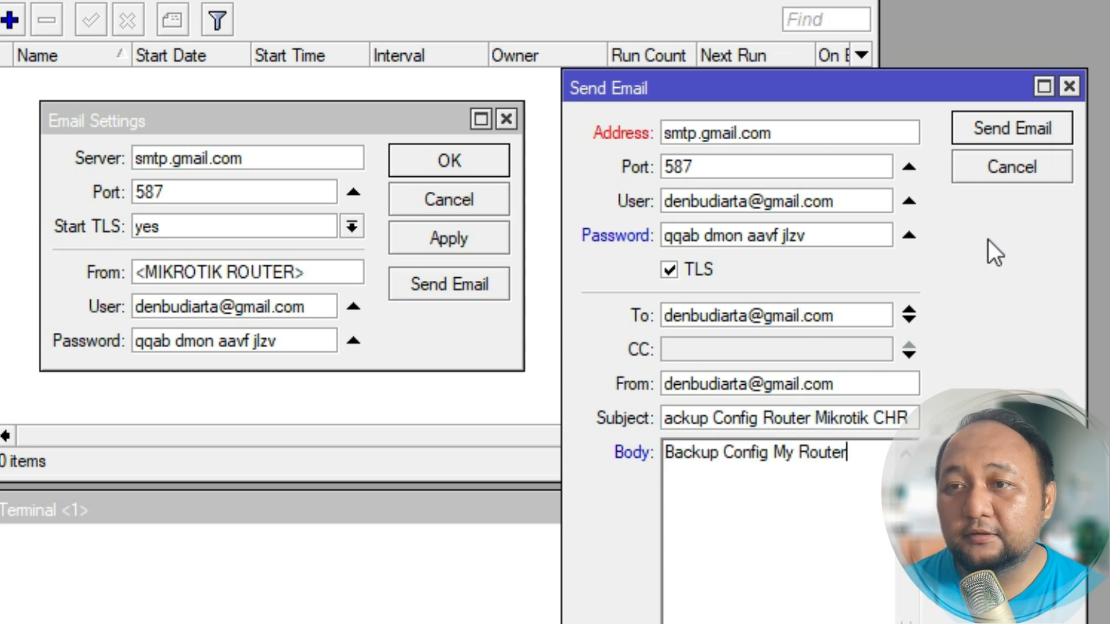
{"action": "left_click", "coordinate": [1016, 262]}
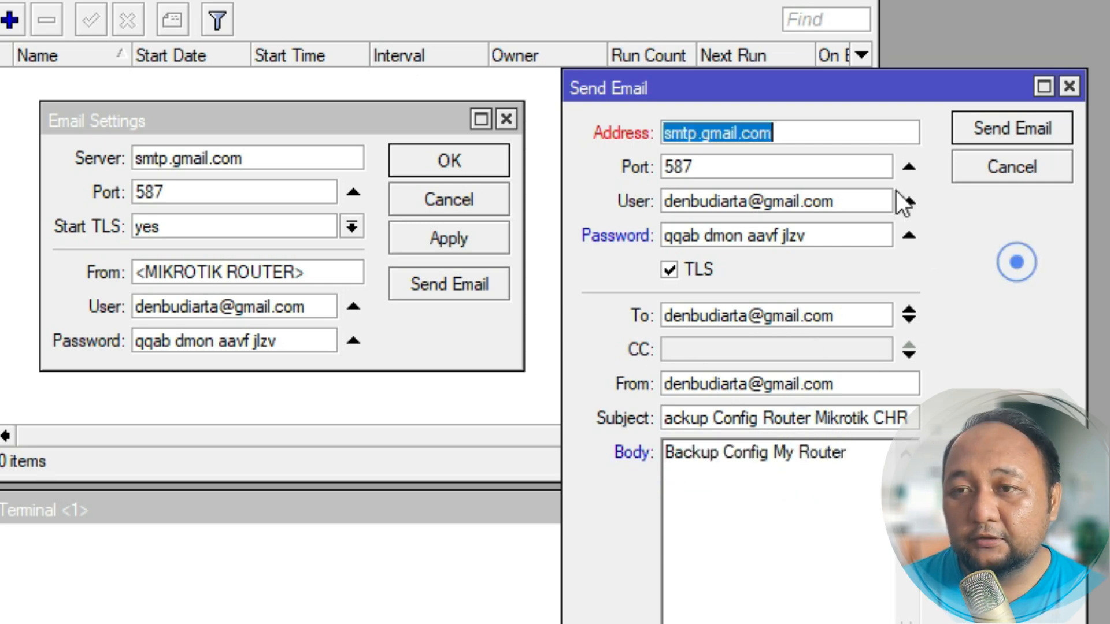
Step: Send the test email and read the full message of its newest e-mail entry in the router log
{"action": "left_click", "coordinate": [1039, 124]}
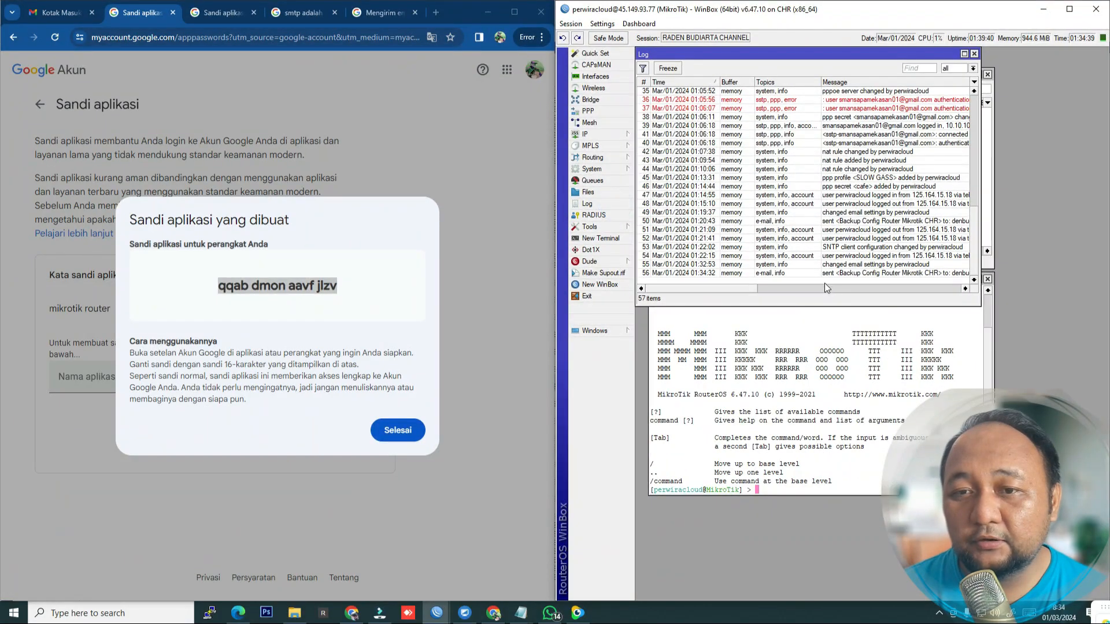
{"action": "left_click", "coordinate": [832, 272]}
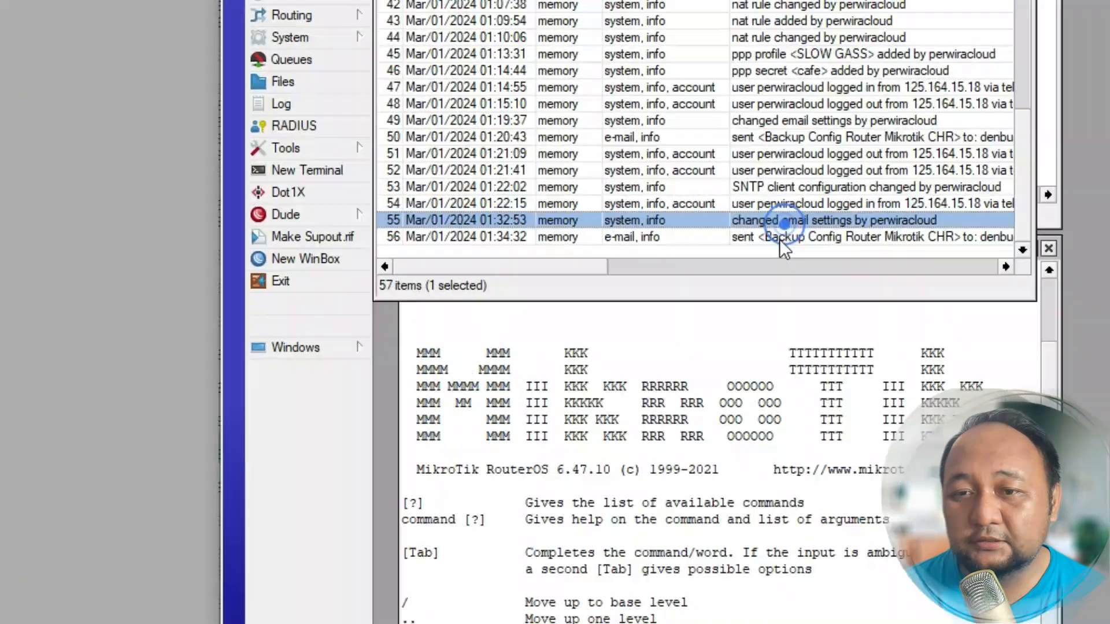
{"action": "double_click", "coordinate": [848, 274]}
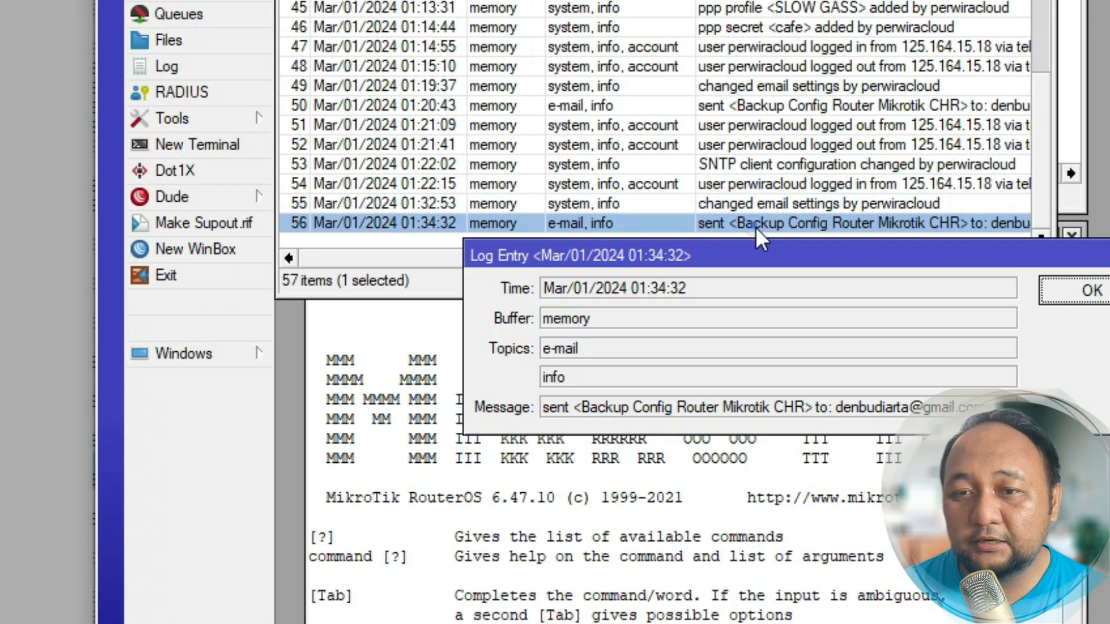
{"action": "left_click_drag", "start_coordinate": [804, 230], "coordinate": [730, 31]}
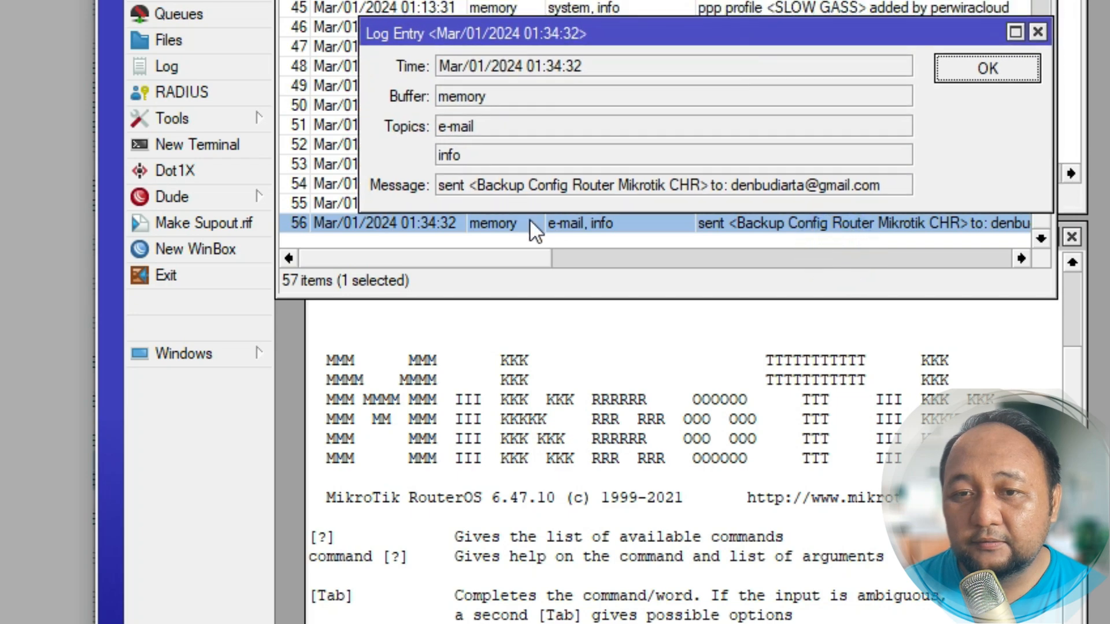
{"action": "left_click", "coordinate": [448, 188]}
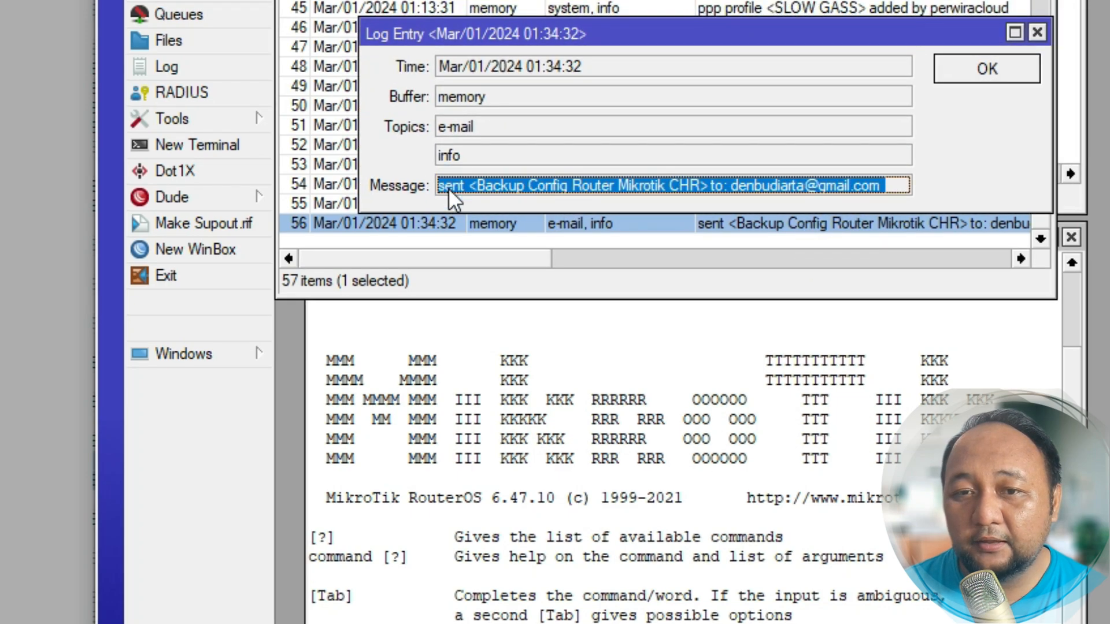
{"action": "left_click", "coordinate": [987, 68]}
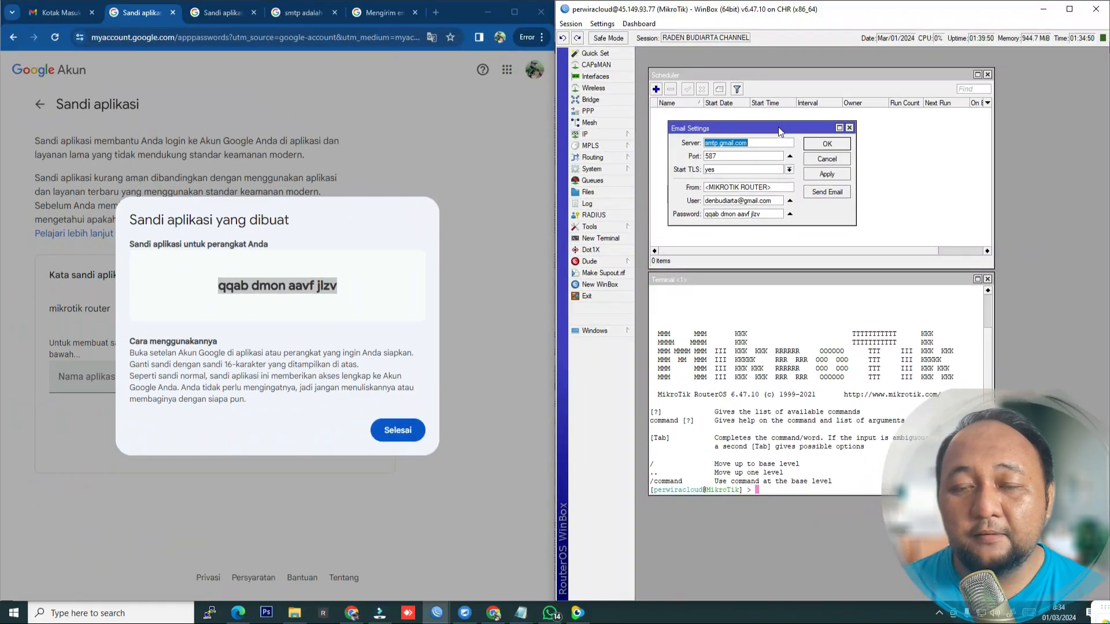
Step: Bring the Scheduler list to the front and start a new schedule named "BACKUP CONFIG SEND TO EMAIL"
{"action": "left_click_drag", "start_coordinate": [779, 126], "coordinate": [800, 131]}
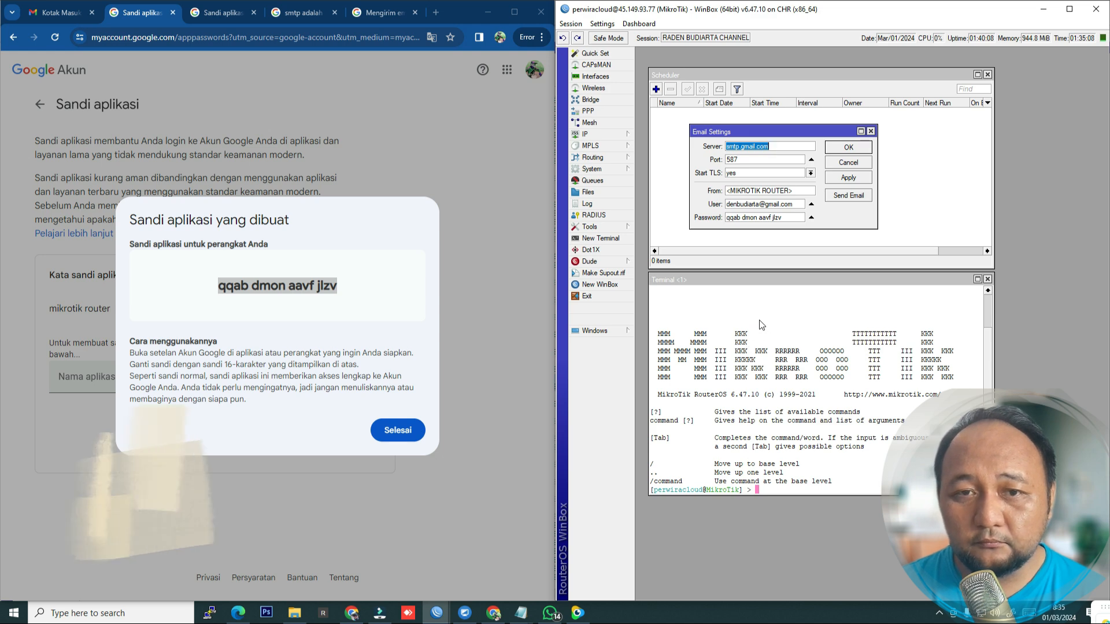
{"action": "left_click", "coordinate": [938, 149]}
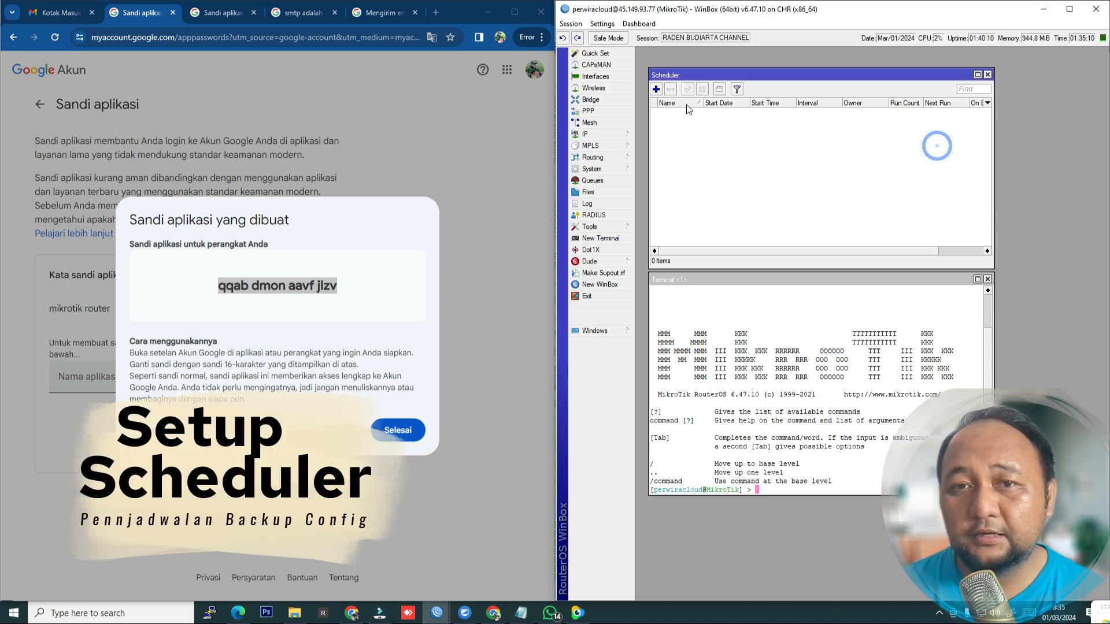
{"action": "left_click", "coordinate": [871, 153]}
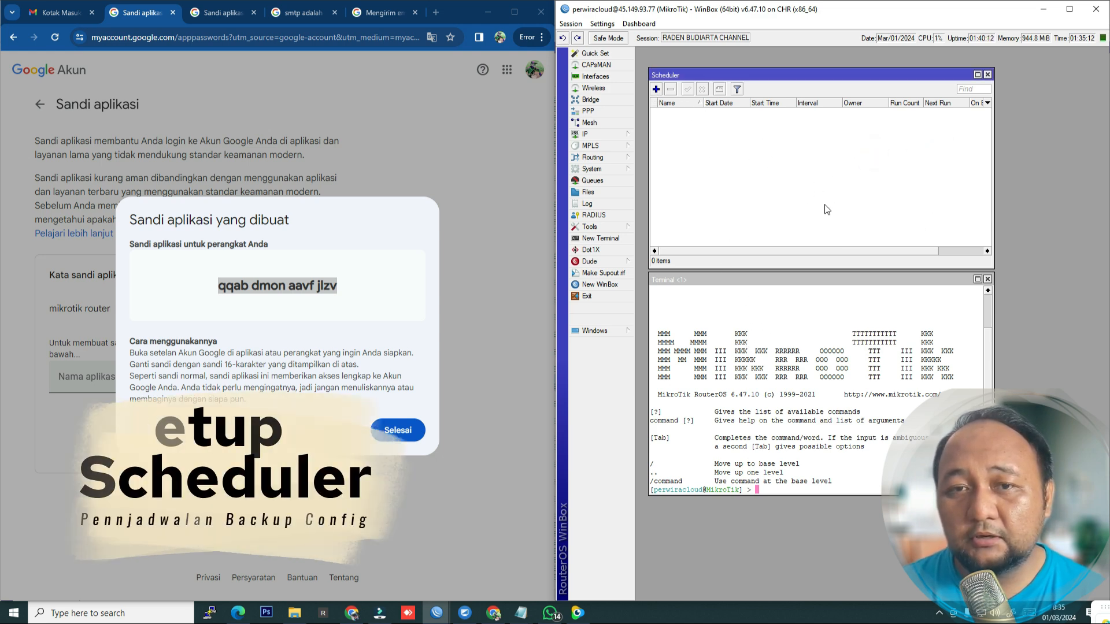
{"action": "left_click", "coordinate": [657, 89]}
{"action": "type", "text": "BACKU"}
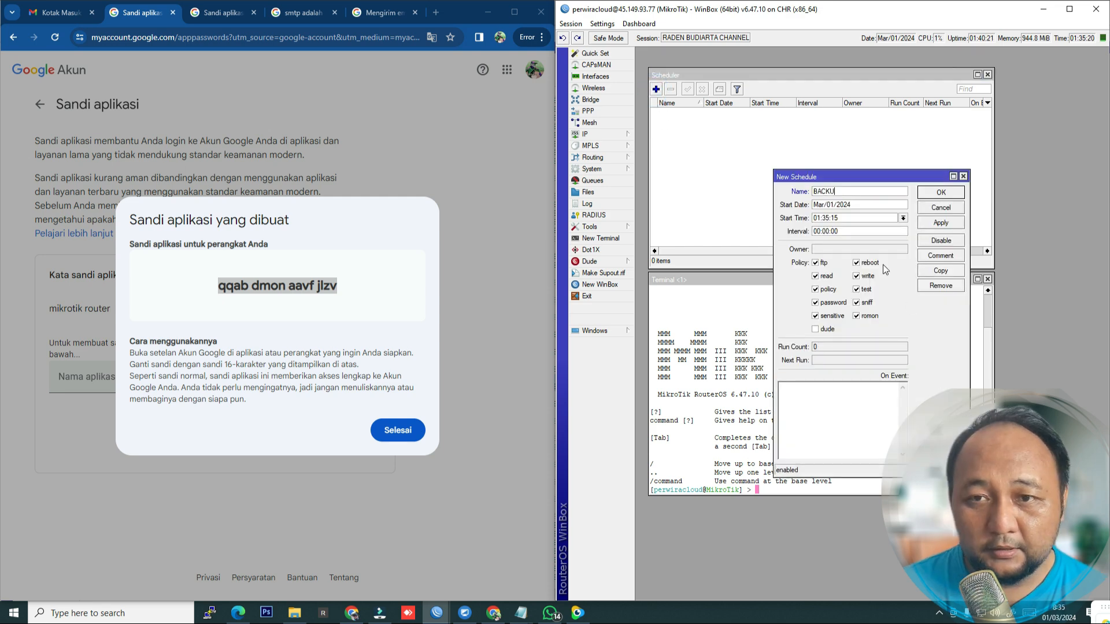
{"action": "type", "text": "P"}
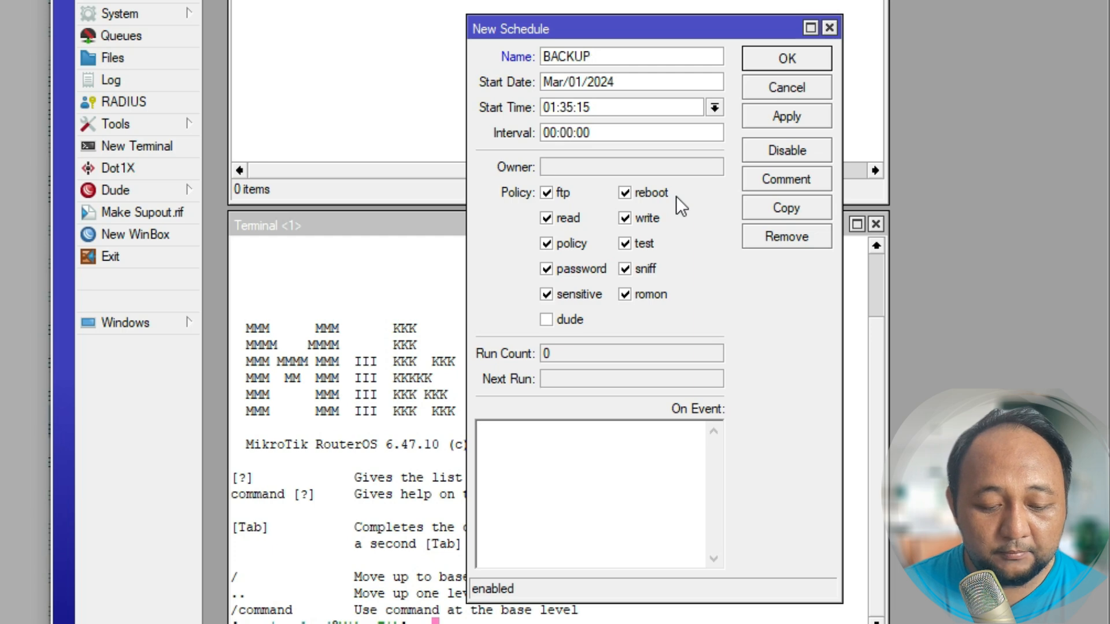
{"action": "type", "text": " CONFIG SEND TO EMAIL"}
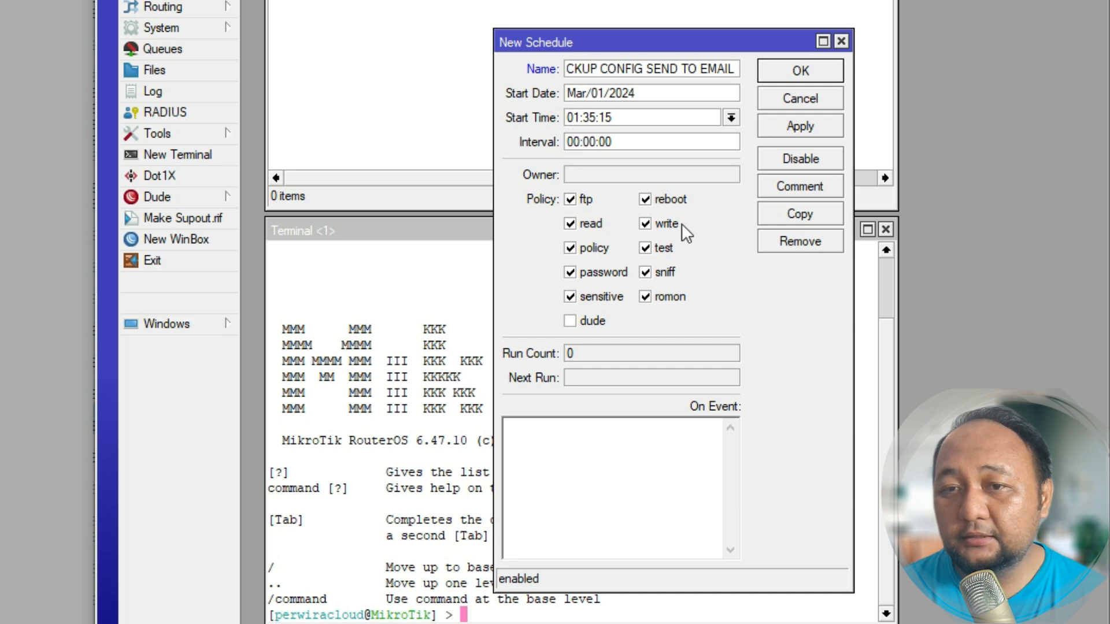
Step: Set the new schedule's start time to 08:35:15 and its interval to 00:01:00
{"action": "double_click", "coordinate": [573, 118]}
{"action": "type", "text": "08"}
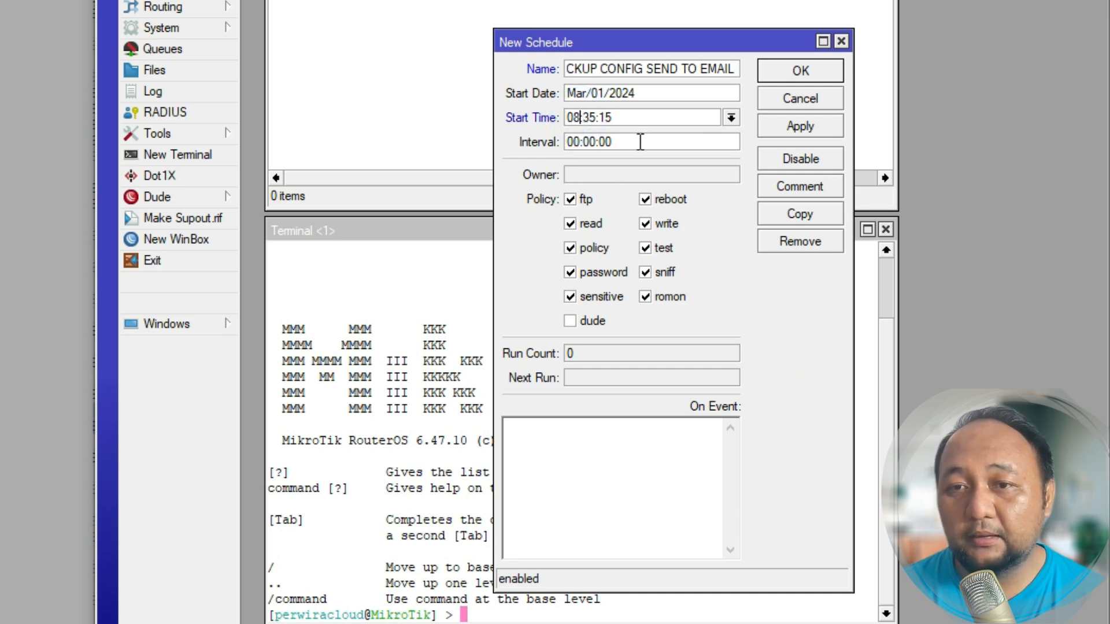
{"action": "left_click", "coordinate": [659, 140]}
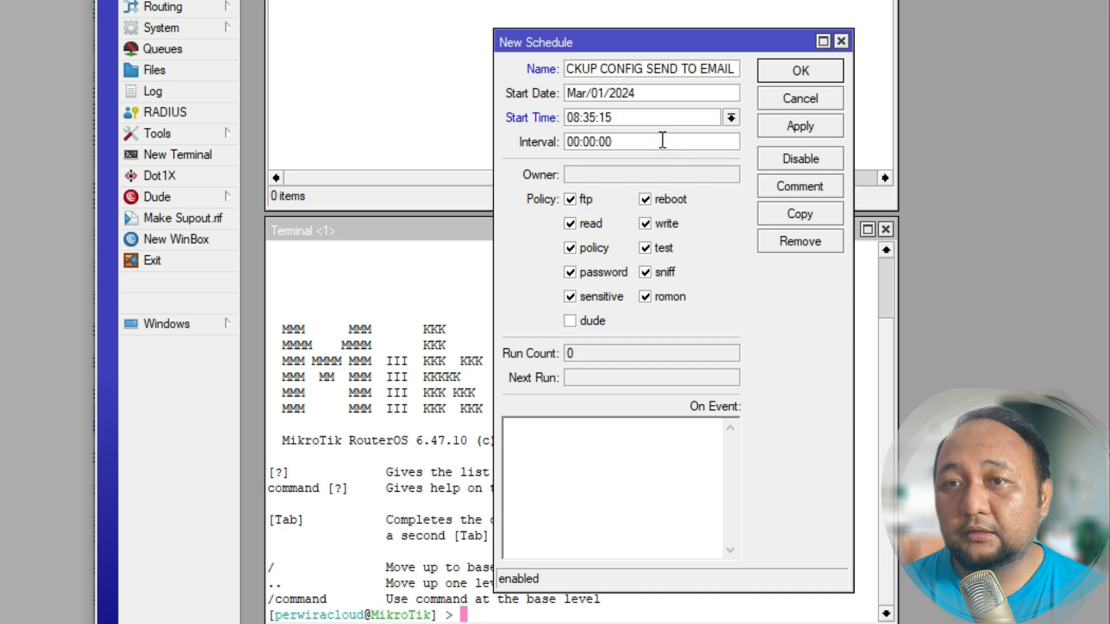
{"action": "left_click", "coordinate": [644, 139]}
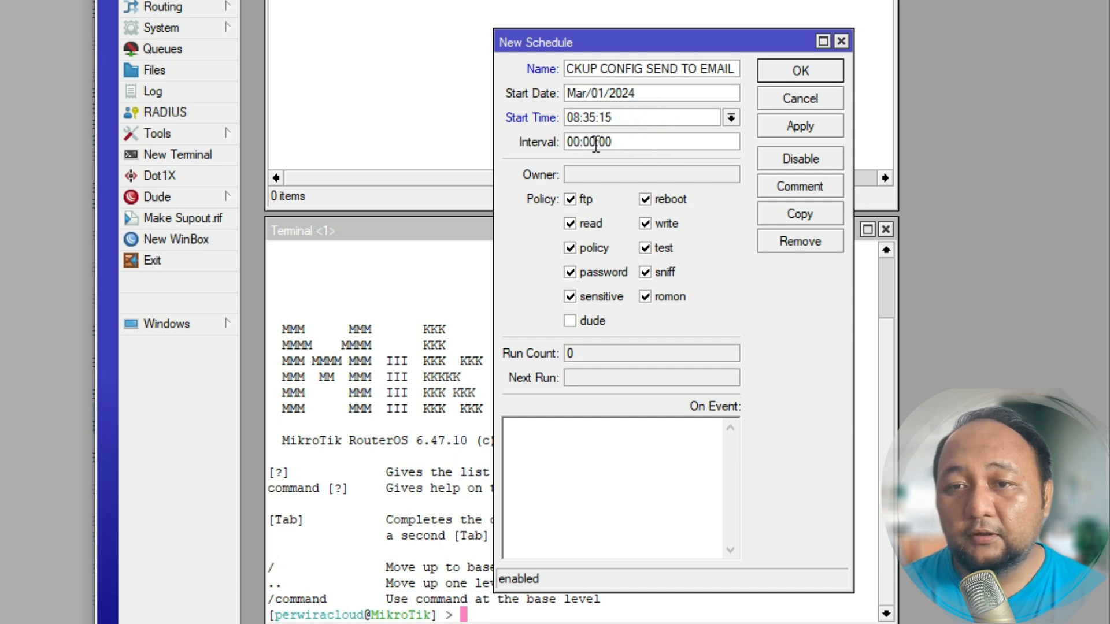
{"action": "left_click_drag", "start_coordinate": [596, 140], "coordinate": [591, 138]}
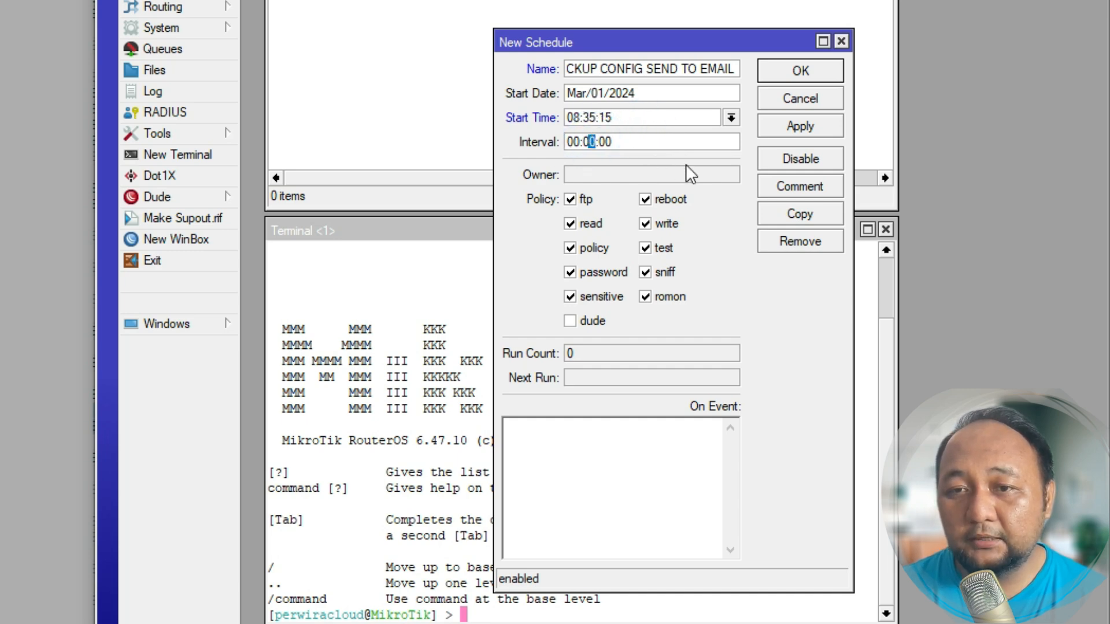
{"action": "type", "text": "1"}
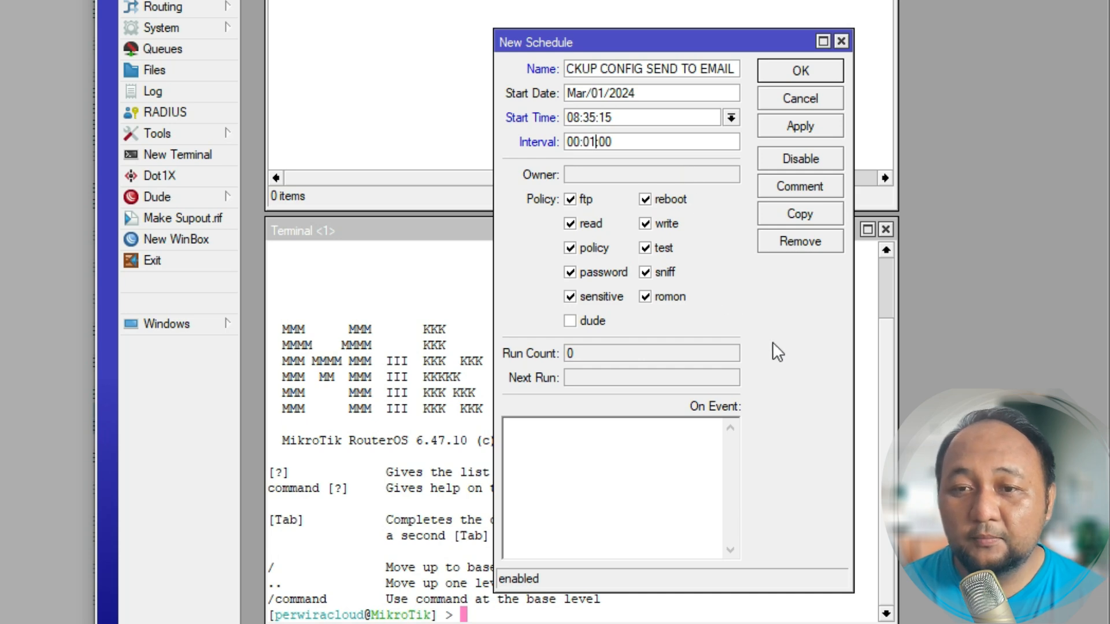
Step: Paste the On Event script that exports the configuration to backupconfigmikrotik and emails backupconfigmikrotik.rsc with the system identity in the subject
{"action": "left_click", "coordinate": [808, 348]}
{"action": "left_click", "coordinate": [640, 486]}
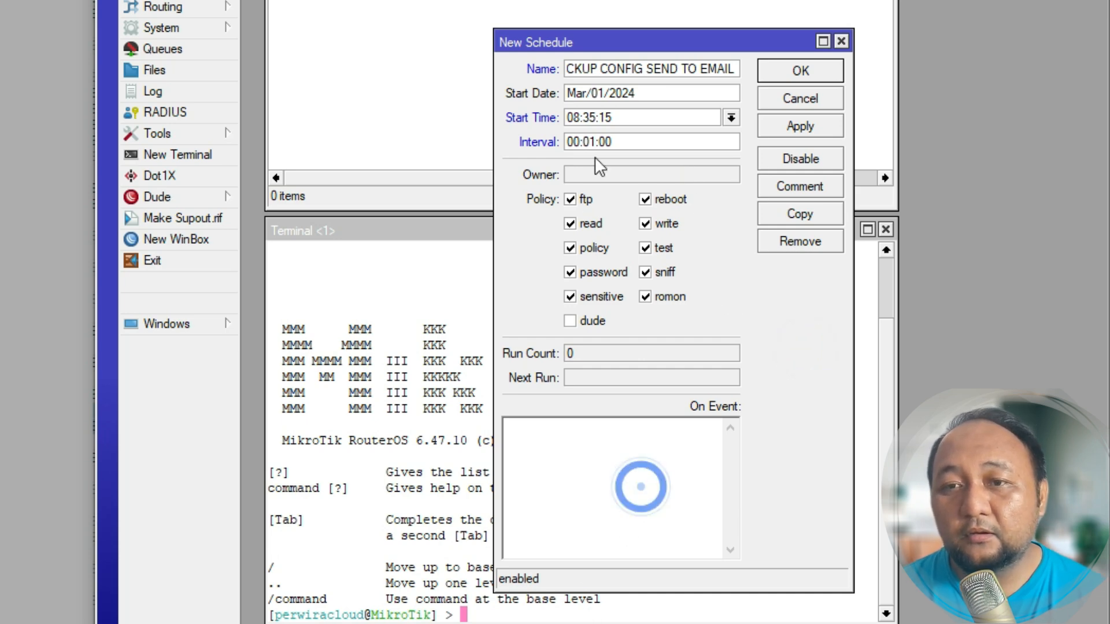
{"action": "left_click_drag", "start_coordinate": [677, 49], "coordinate": [645, 0]}
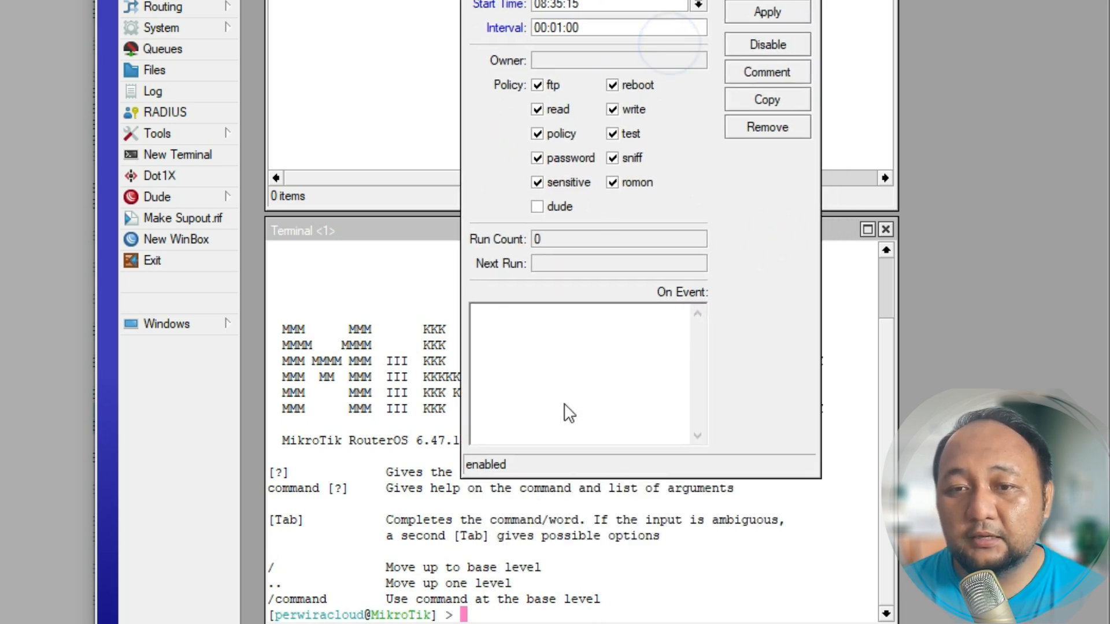
{"action": "left_click", "coordinate": [606, 349]}
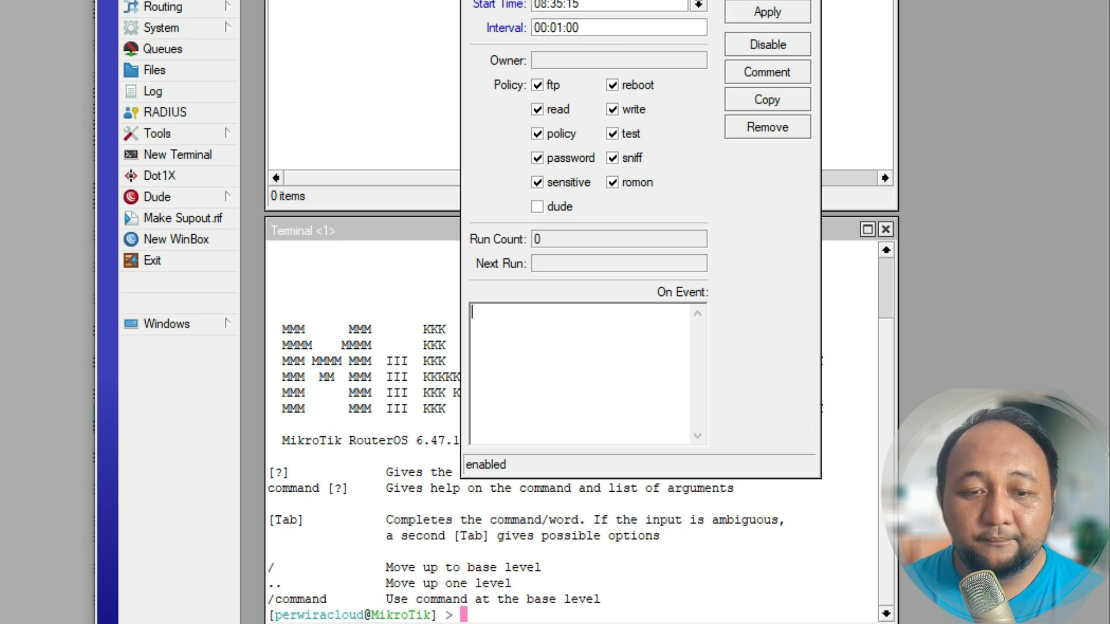
{"action": "left_click", "coordinate": [584, 347]}
{"action": "key", "text": "ctrl+v"}
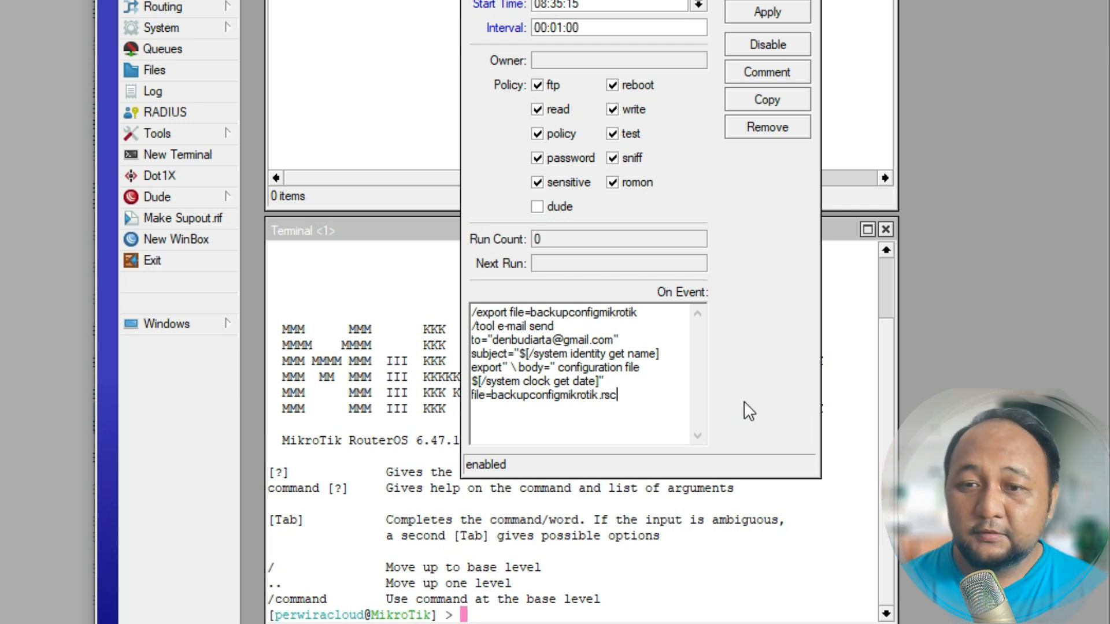
Step: Join "send" and the "to=" parameter of the e-mail command on one line in the On Event script
{"action": "left_click", "coordinate": [661, 363]}
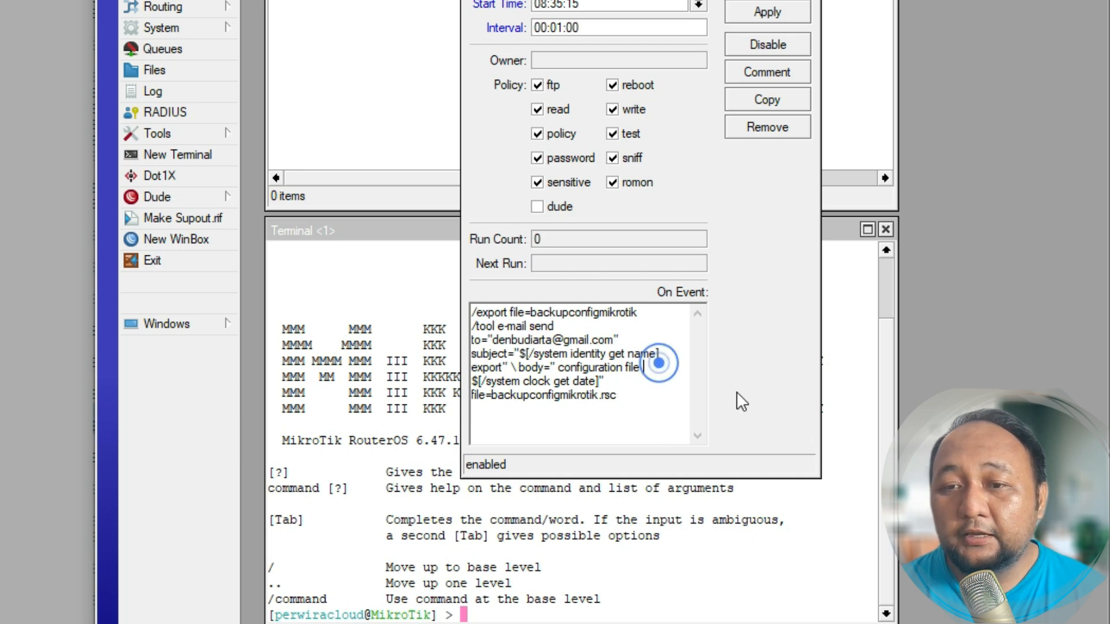
{"action": "left_click", "coordinate": [637, 400]}
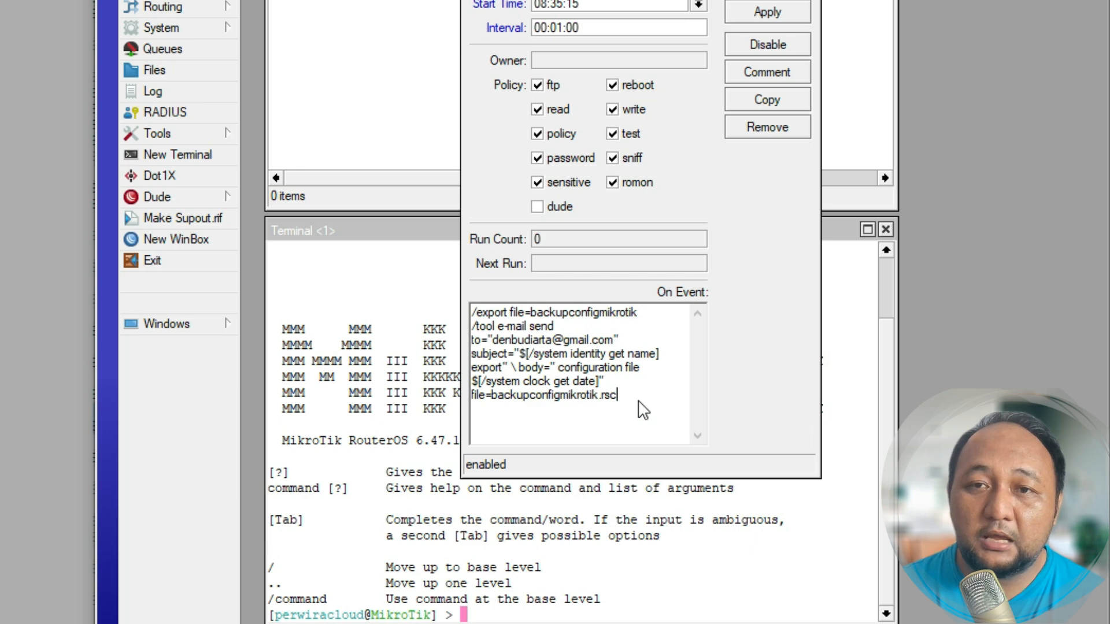
{"action": "left_click", "coordinate": [578, 324]}
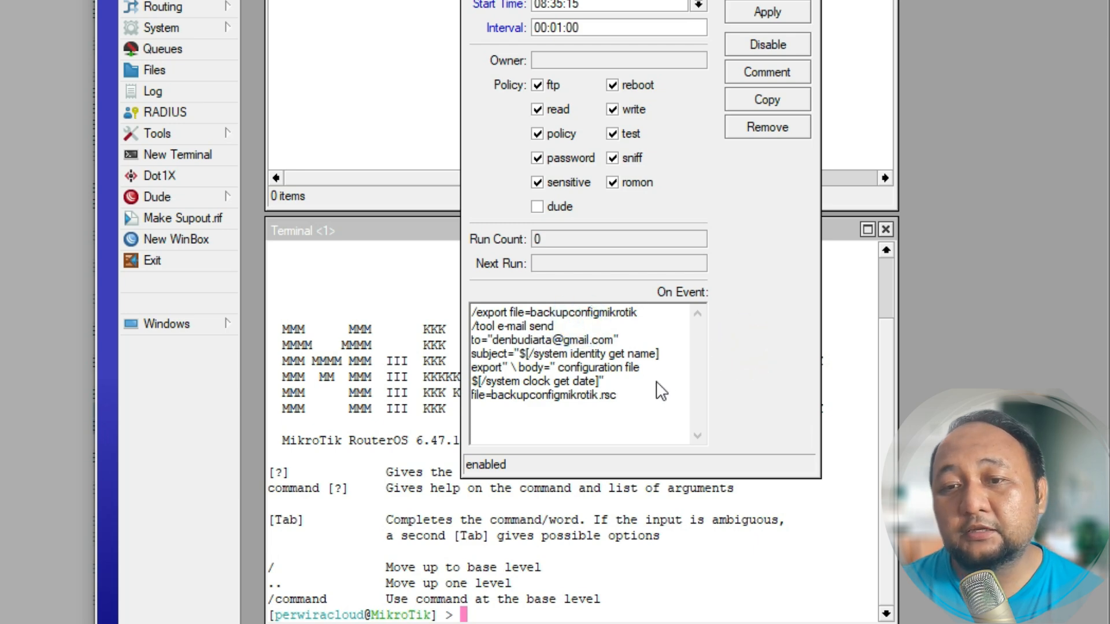
{"action": "key", "text": "BackSpace"}
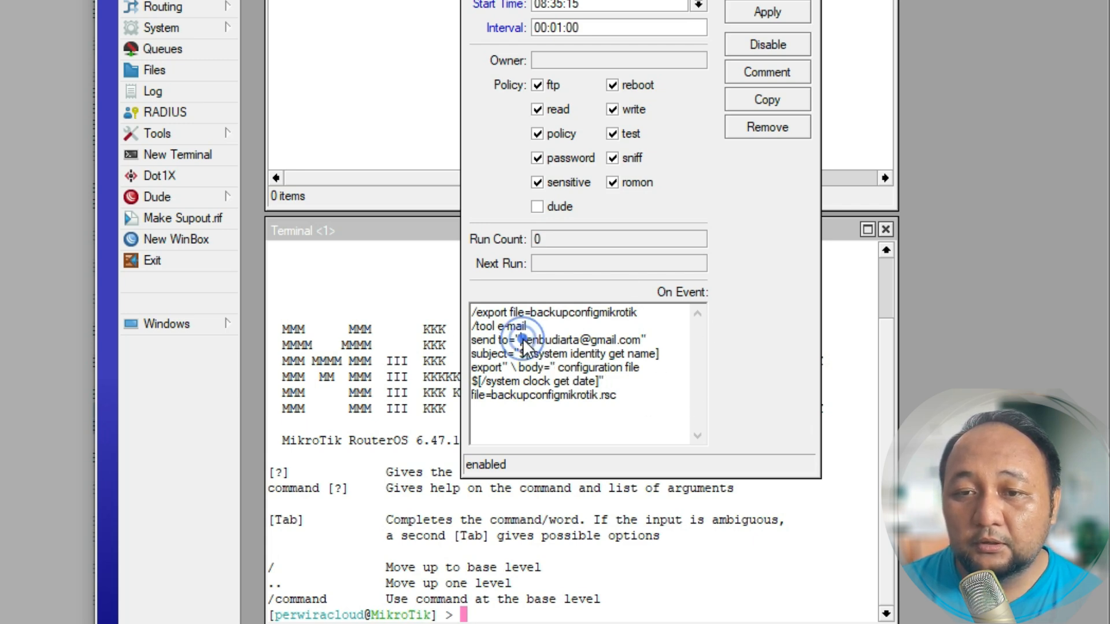
Step: Examine the recipient address in the On Event script and compare the export file name with the attached file name
{"action": "left_click_drag", "start_coordinate": [520, 341], "coordinate": [642, 340]}
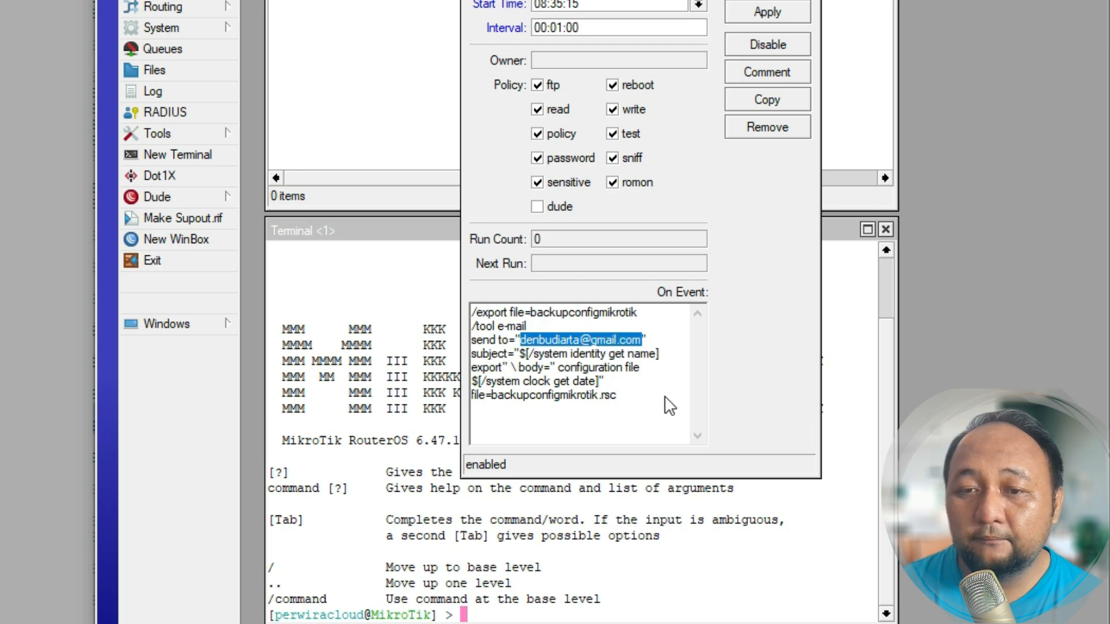
{"action": "left_click", "coordinate": [496, 398]}
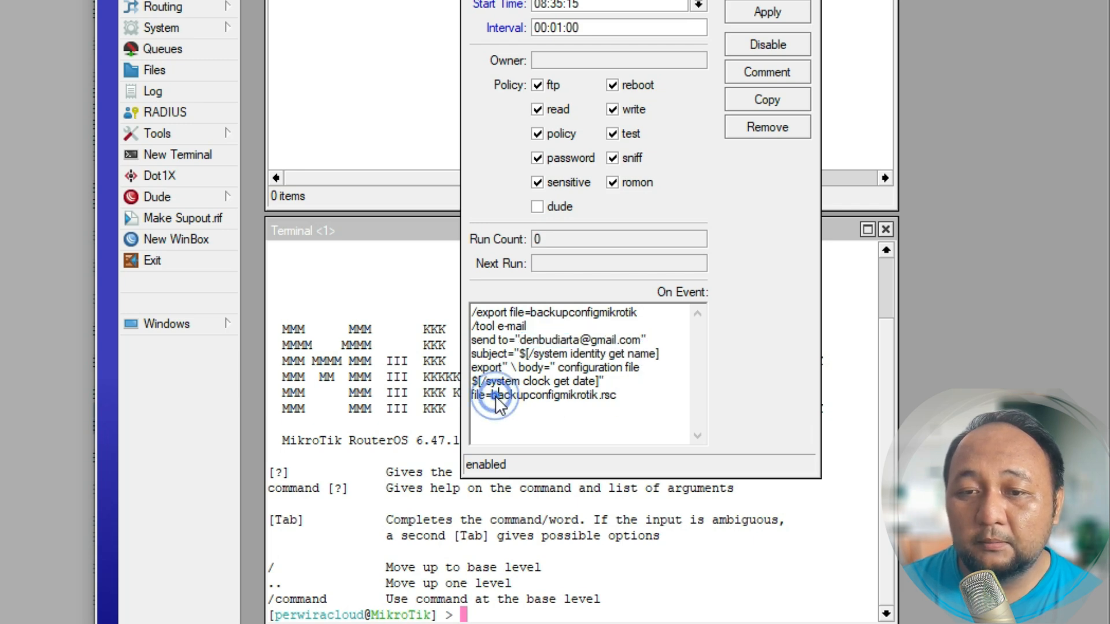
{"action": "left_click_drag", "start_coordinate": [496, 397], "coordinate": [601, 405]}
{"action": "left_click", "coordinate": [588, 399]}
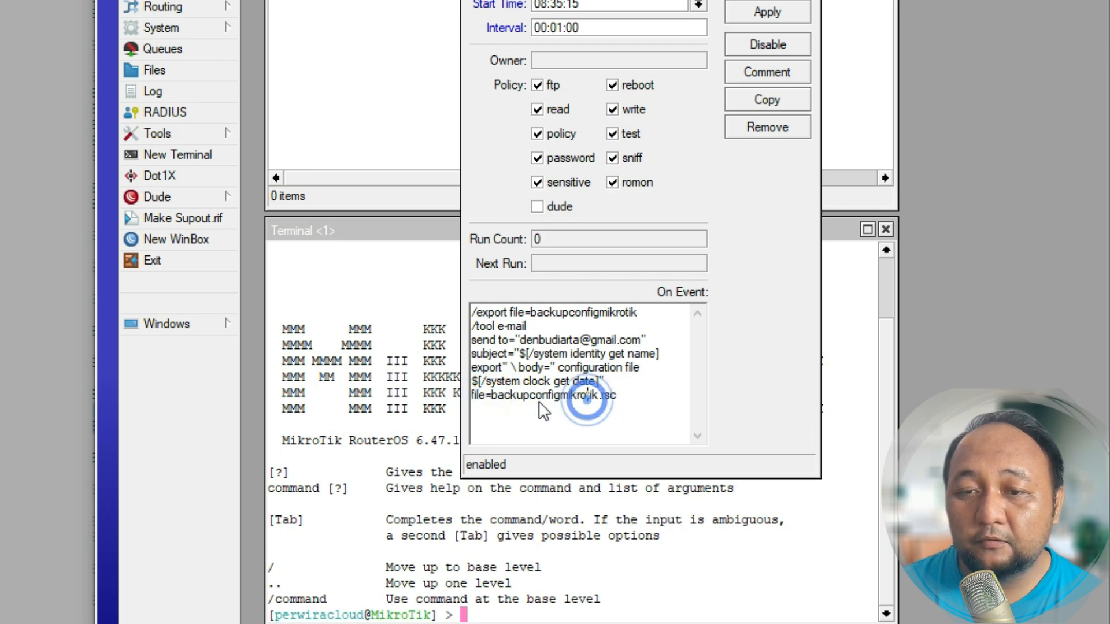
{"action": "left_click", "coordinate": [617, 400]}
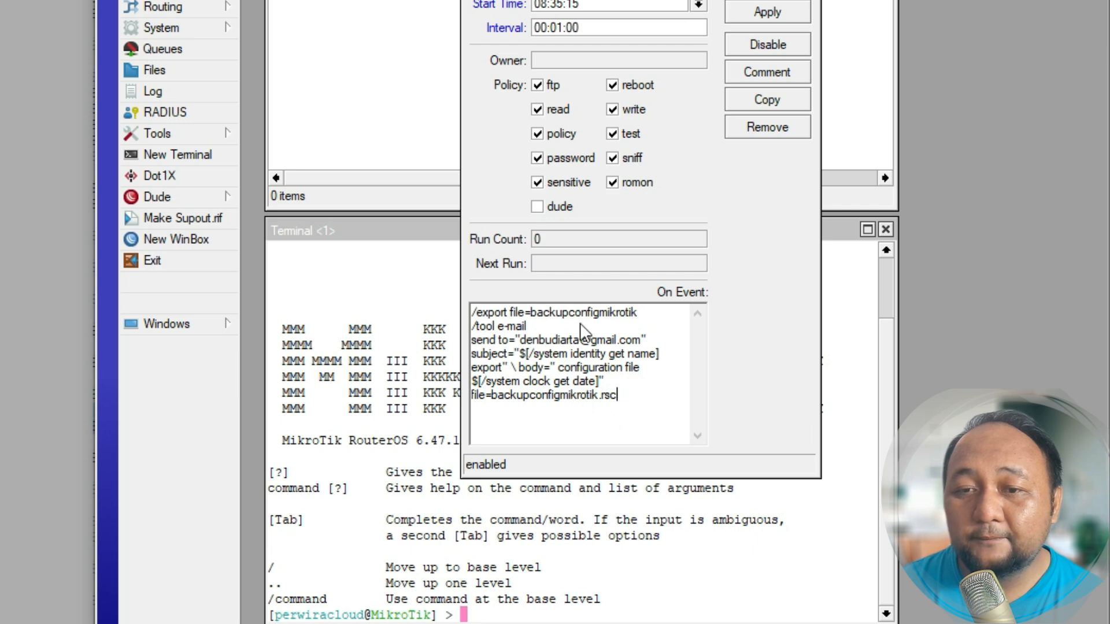
{"action": "left_click", "coordinate": [533, 313]}
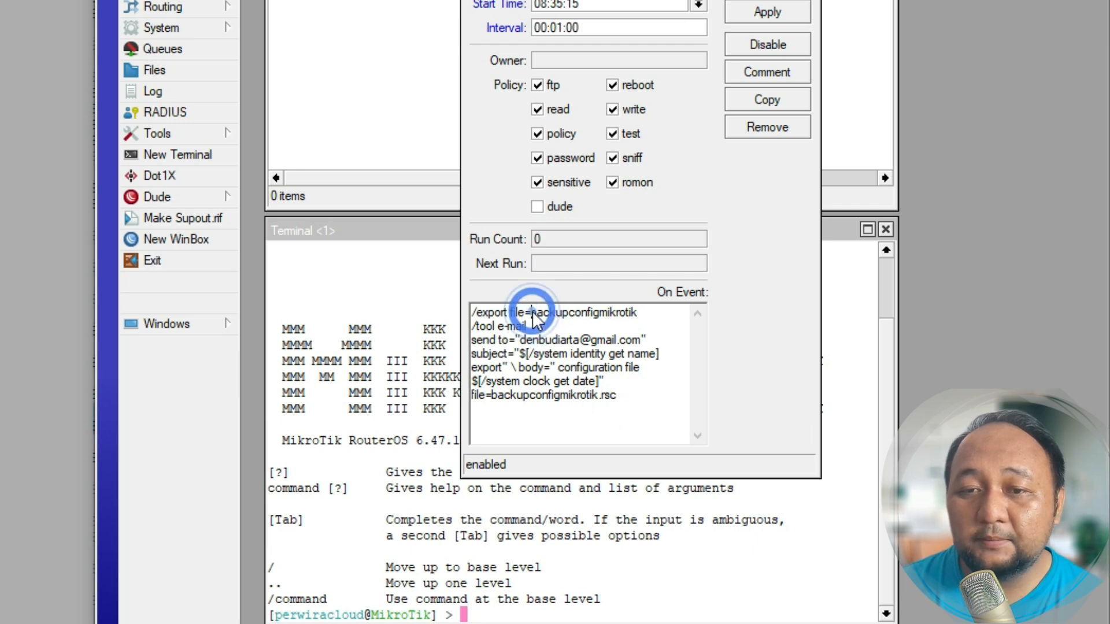
{"action": "mouse_move", "coordinate": [533, 313]}
{"action": "left_mouse_down"}
{"action": "mouse_move", "coordinate": [641, 313]}
{"action": "mouse_move", "coordinate": [533, 318]}
{"action": "left_mouse_up"}
{"action": "left_click", "coordinate": [641, 314]}
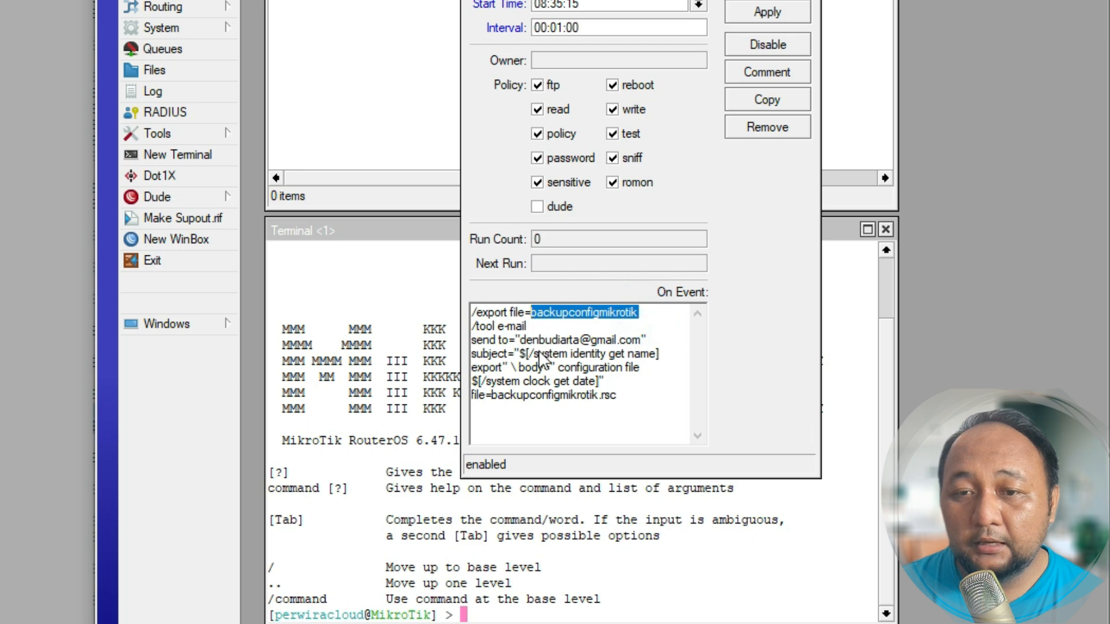
{"action": "left_click_drag", "start_coordinate": [616, 396], "coordinate": [496, 394]}
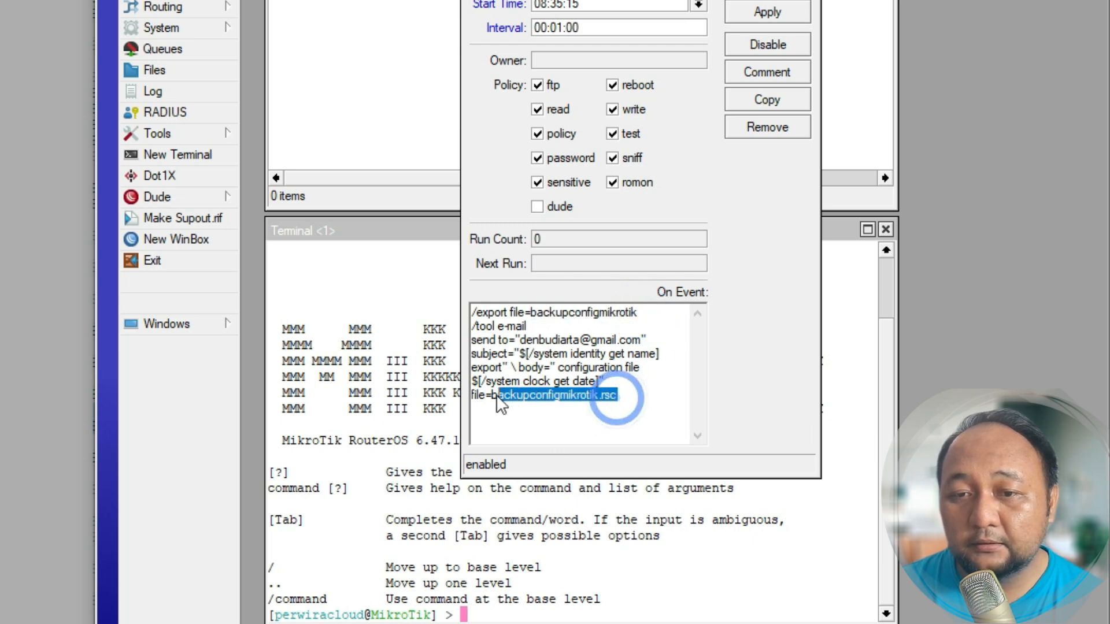
Step: Copy the export command from the On Event script and run it in the terminal to export the configuration to backupconfigmikrotik
{"action": "left_click", "coordinate": [671, 321]}
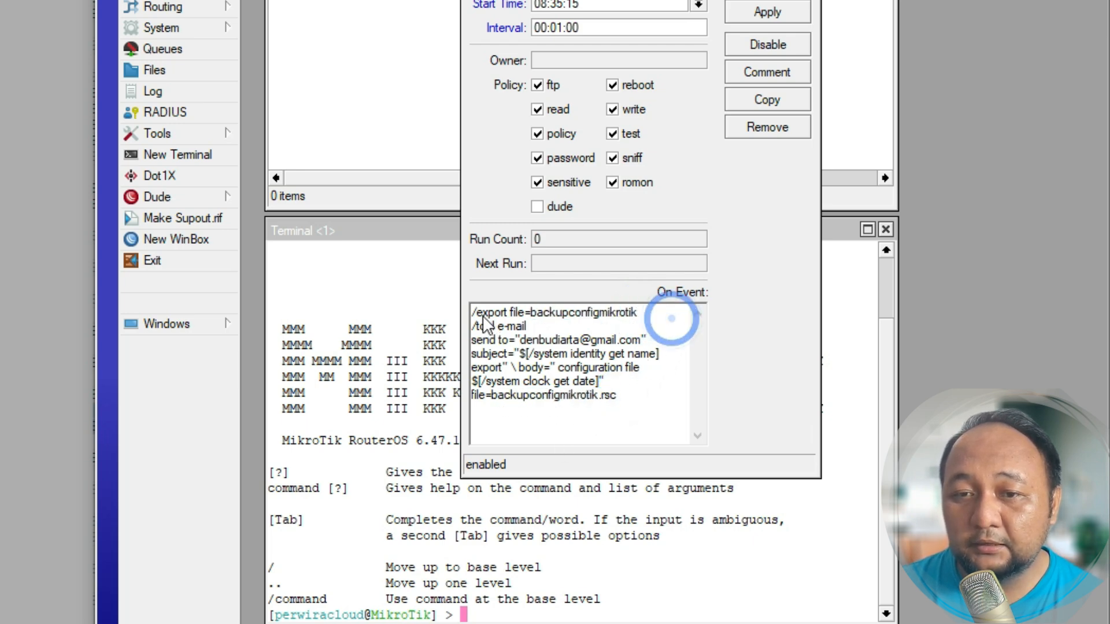
{"action": "left_click_drag", "start_coordinate": [471, 312], "coordinate": [658, 327]}
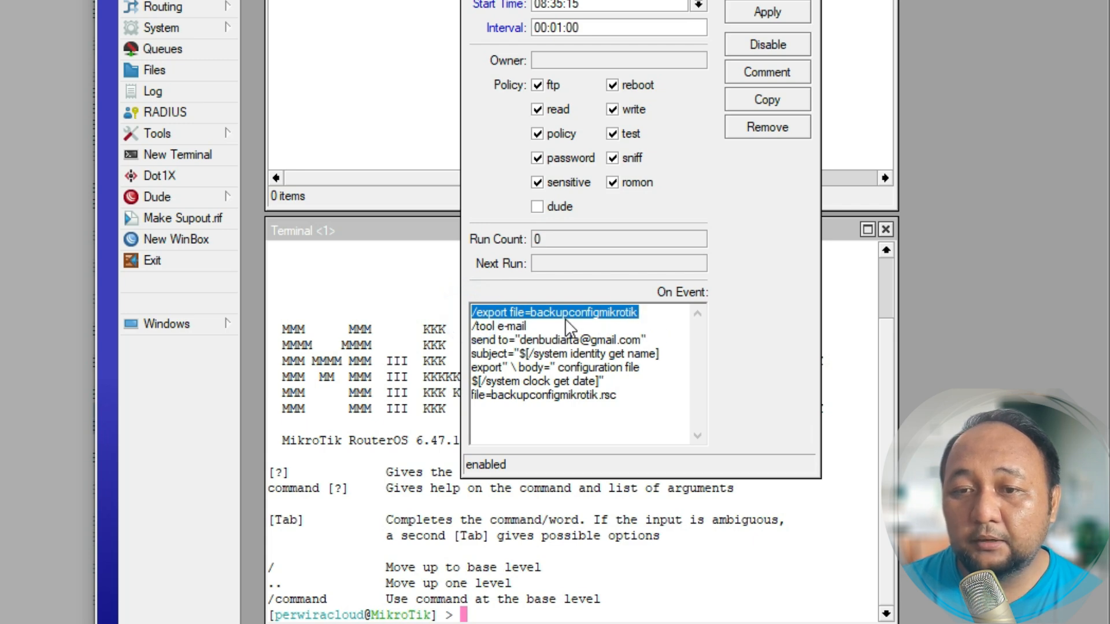
{"action": "right_click", "coordinate": [590, 310]}
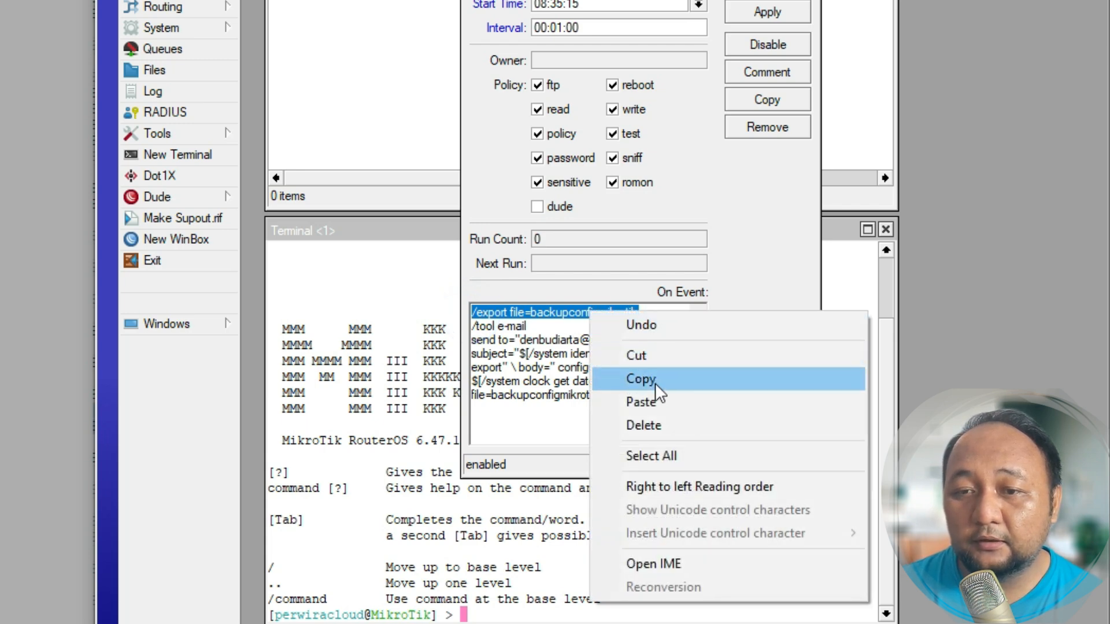
{"action": "left_click", "coordinate": [654, 383]}
{"action": "left_click", "coordinate": [636, 561]}
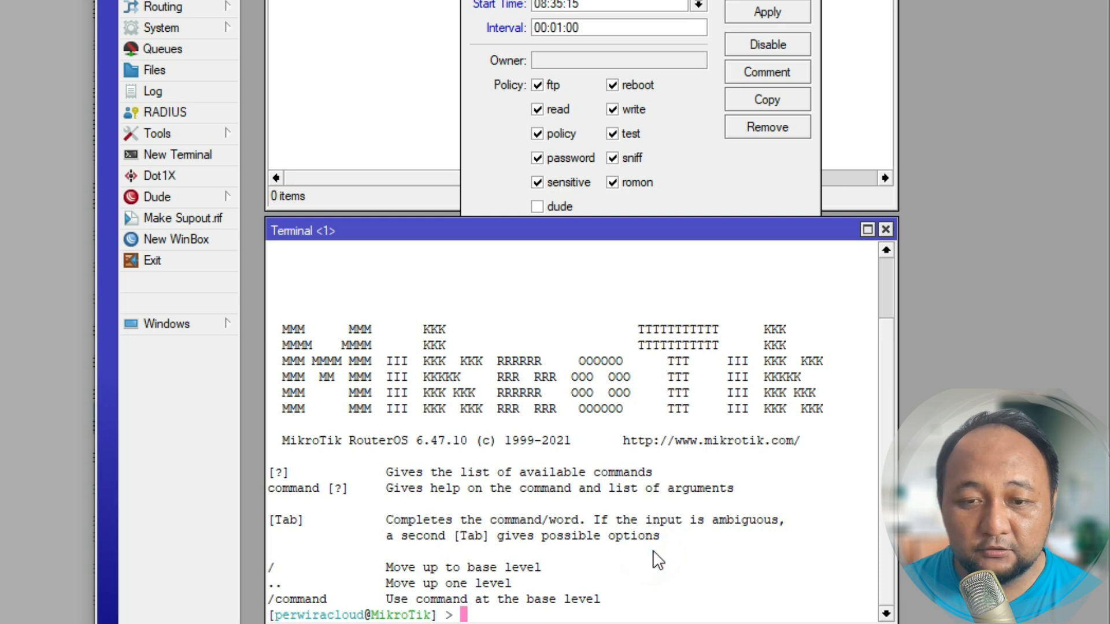
{"action": "key", "text": "ctrl+v"}
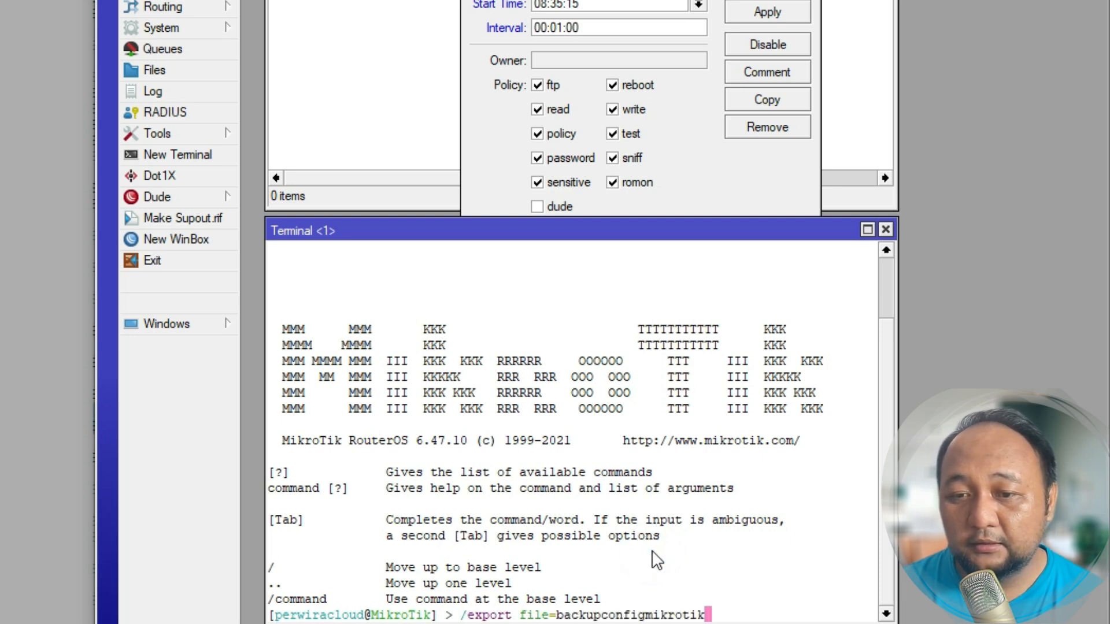
{"action": "key", "text": "Return"}
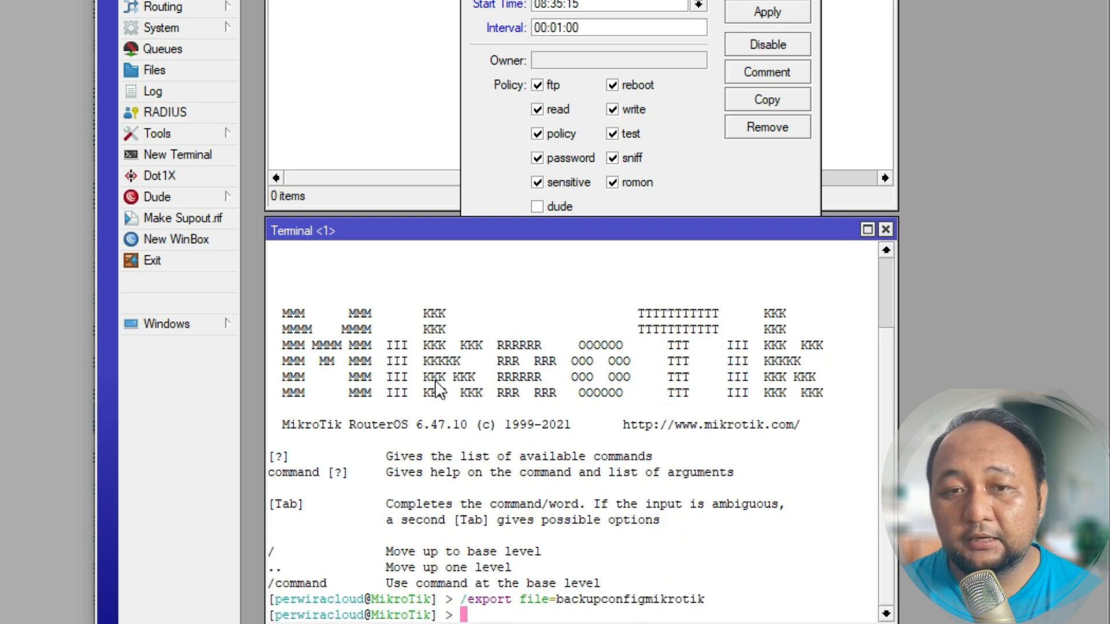
Step: Check the router's file list for backupconfigmikrotik.rsc and close the list
{"action": "left_click", "coordinate": [153, 71]}
{"action": "left_click", "coordinate": [489, 224]}
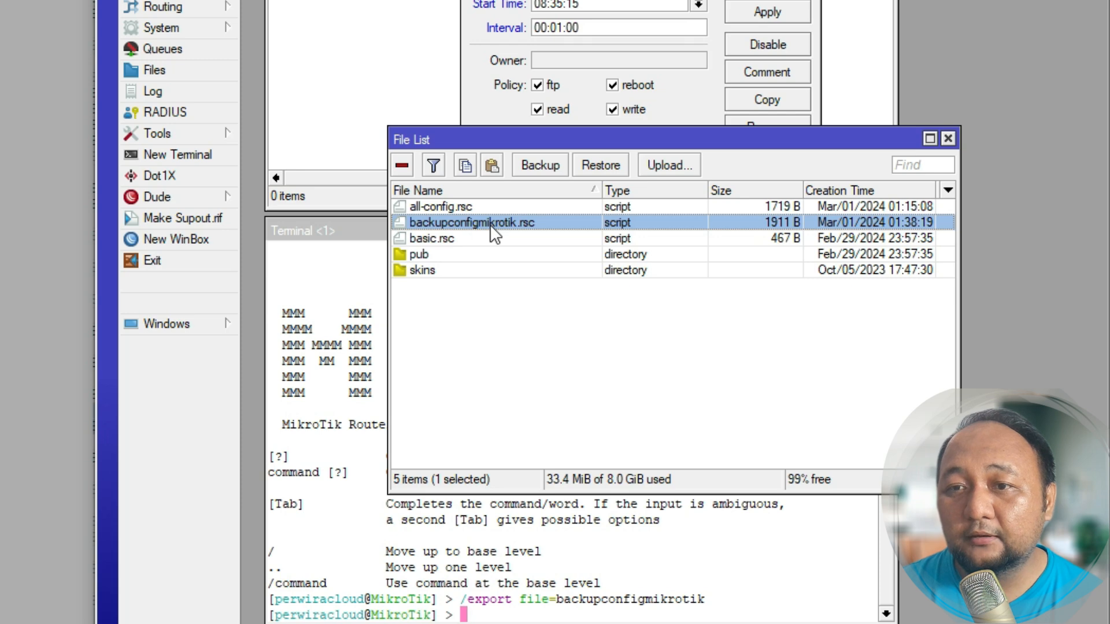
{"action": "left_click", "coordinate": [949, 139]}
Step: Apply the new schedule and change its start time to 08:39:15
{"action": "left_click", "coordinate": [790, 10]}
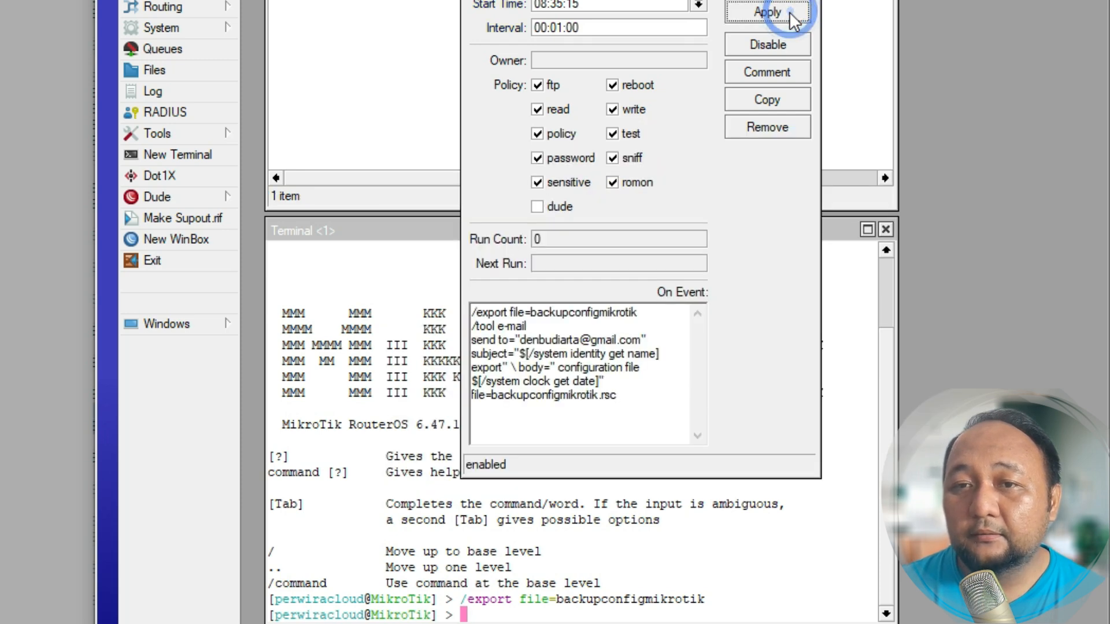
{"action": "left_click_drag", "start_coordinate": [648, 0], "coordinate": [520, 0]}
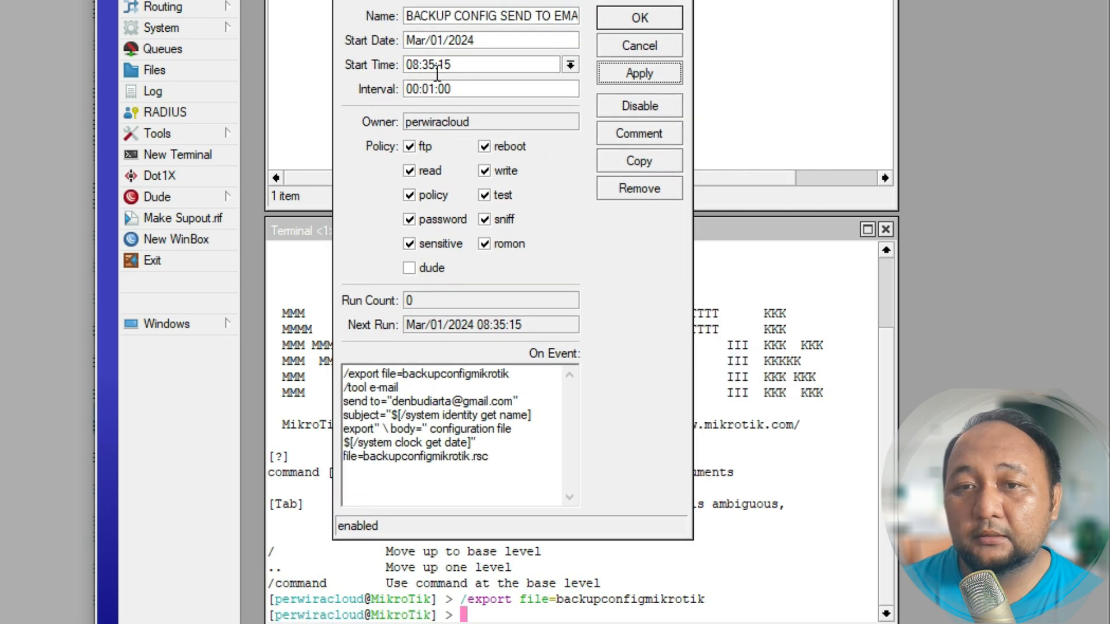
{"action": "left_click", "coordinate": [435, 66]}
{"action": "key", "text": "BackSpace"}
{"action": "type", "text": "9"}
{"action": "left_click", "coordinate": [641, 73]}
Step: Set the schedule's start time to 08:40:15 and apply it
{"action": "left_click", "coordinate": [430, 63]}
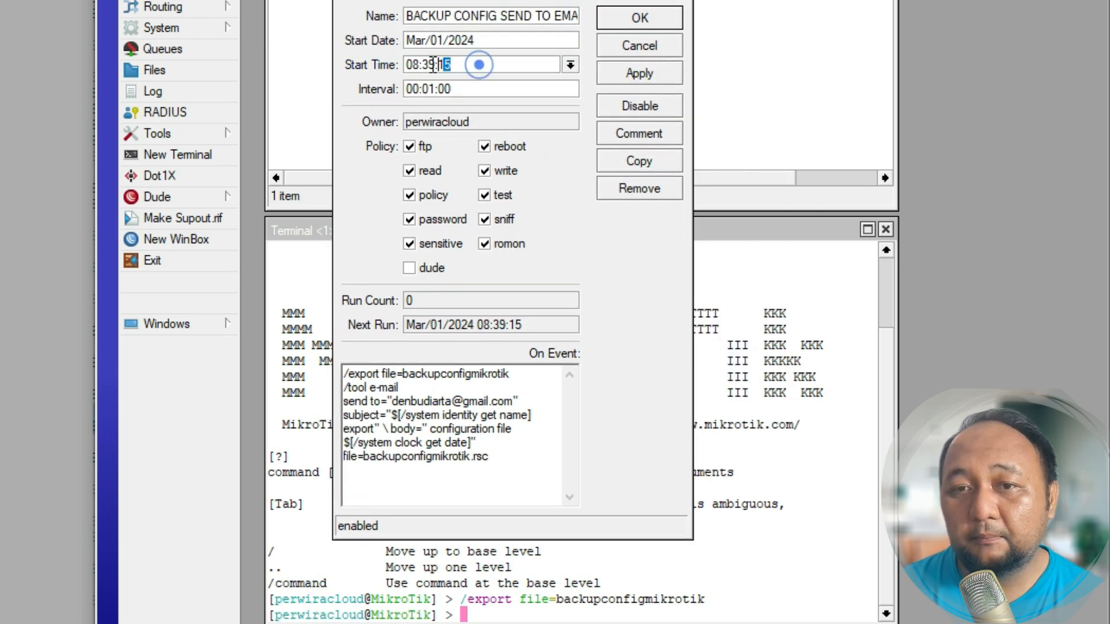
{"action": "double_click", "coordinate": [479, 65]}
{"action": "left_click", "coordinate": [433, 66]}
{"action": "key", "text": "BackSpace"}
{"action": "type", "text": "0"}
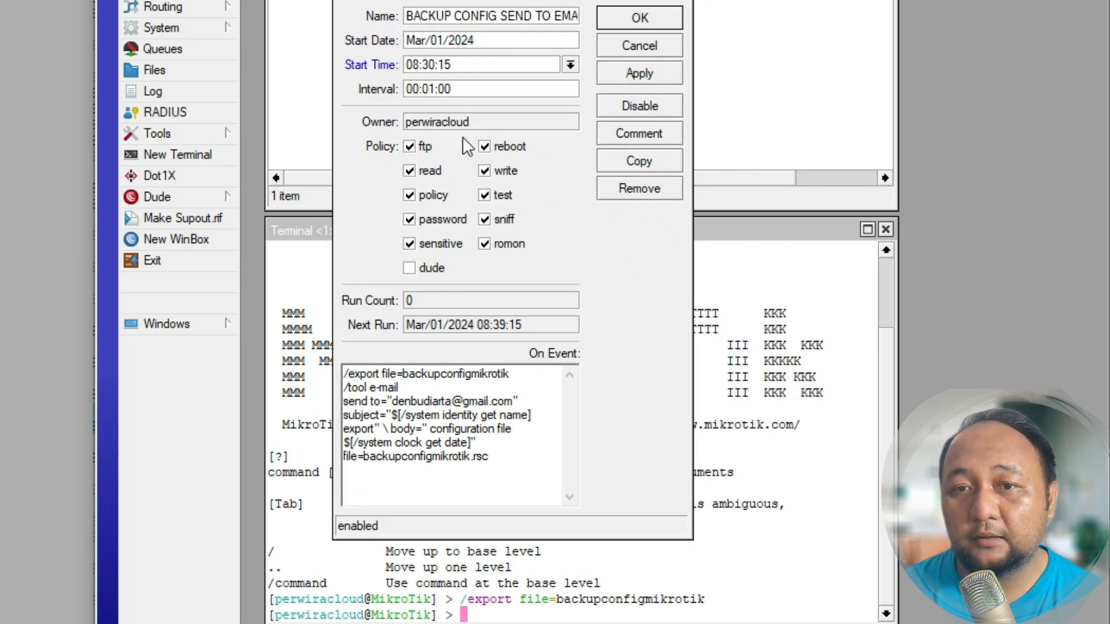
{"action": "left_click", "coordinate": [424, 64]}
{"action": "key", "text": "Delete"}
{"action": "type", "text": "4"}
{"action": "left_click", "coordinate": [635, 77]}
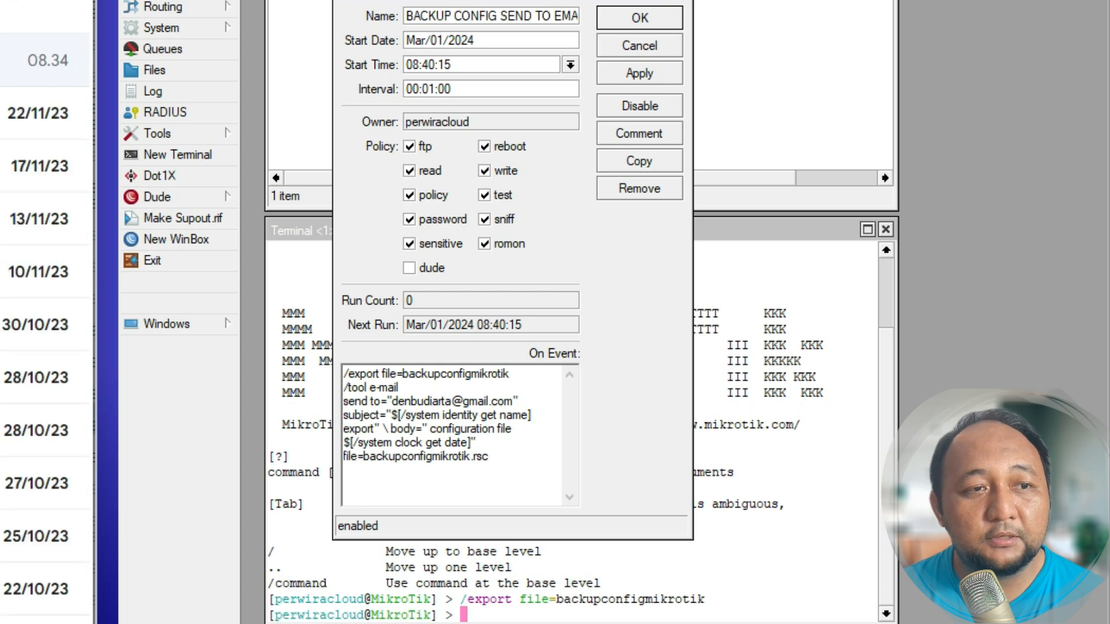
Step: Check the schedule's run count and On Event script, and close its settings with the changes accepted
{"action": "left_click", "coordinate": [647, 393]}
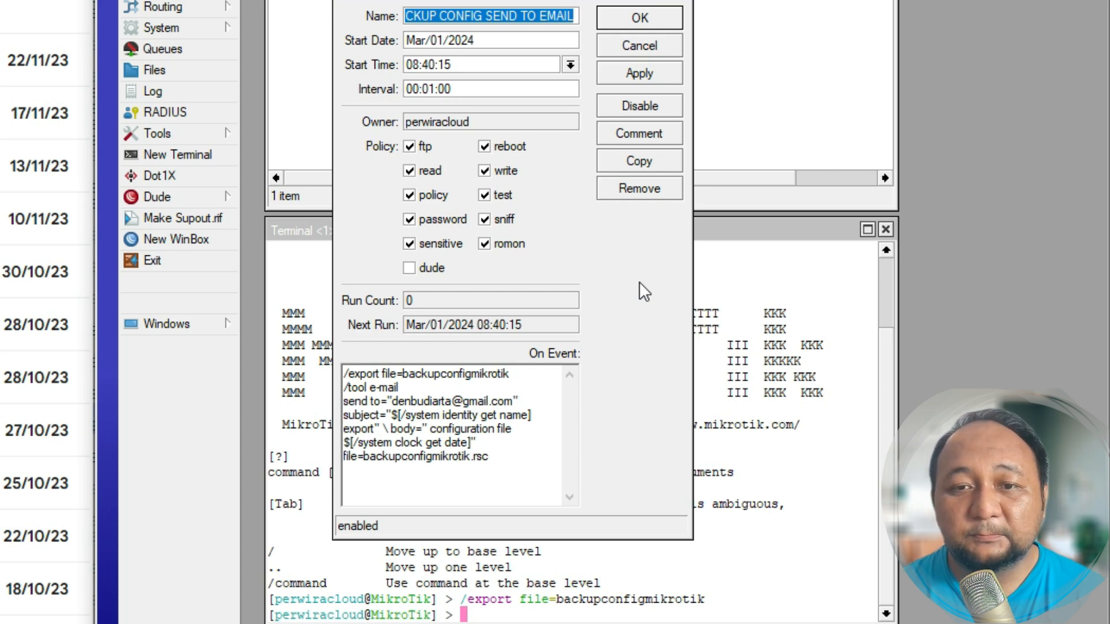
{"action": "left_click", "coordinate": [434, 300]}
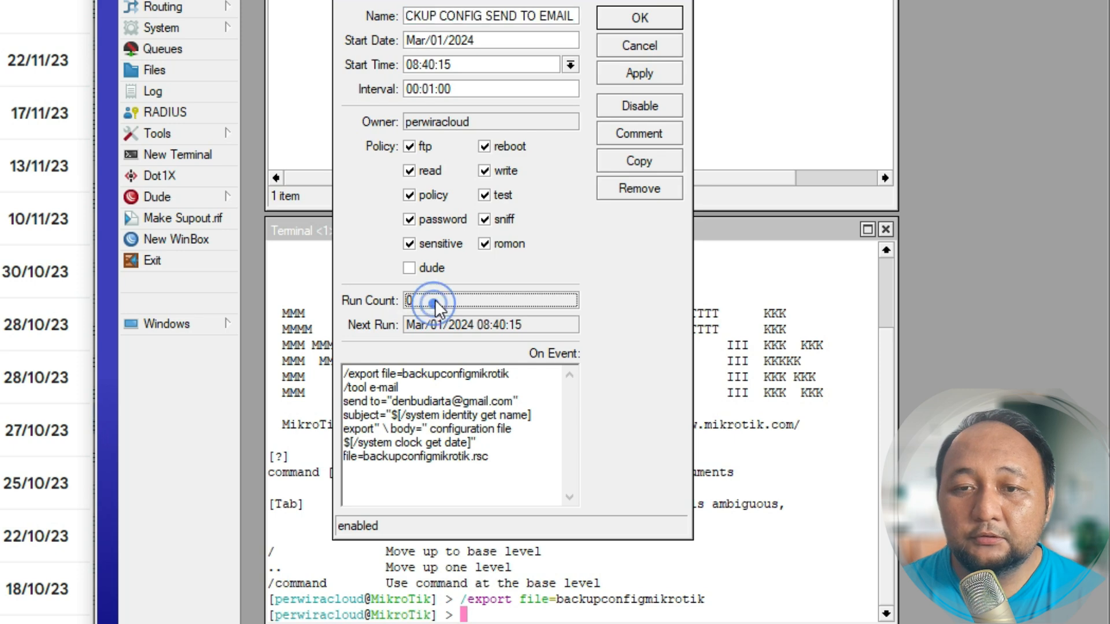
{"action": "left_click", "coordinate": [547, 295]}
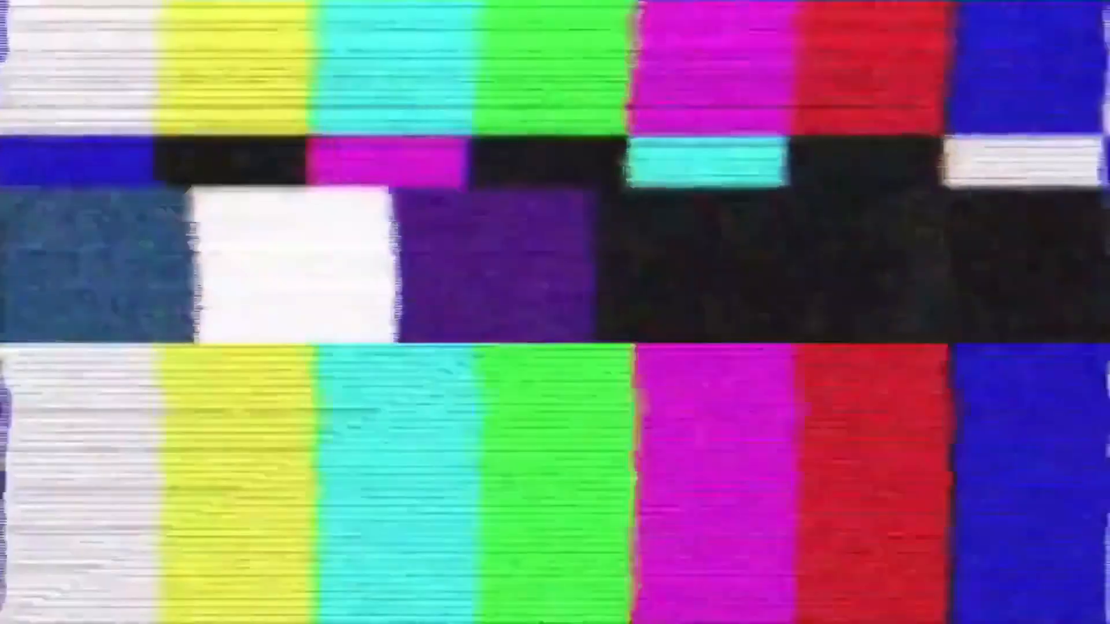
{"action": "left_click", "coordinate": [452, 412]}
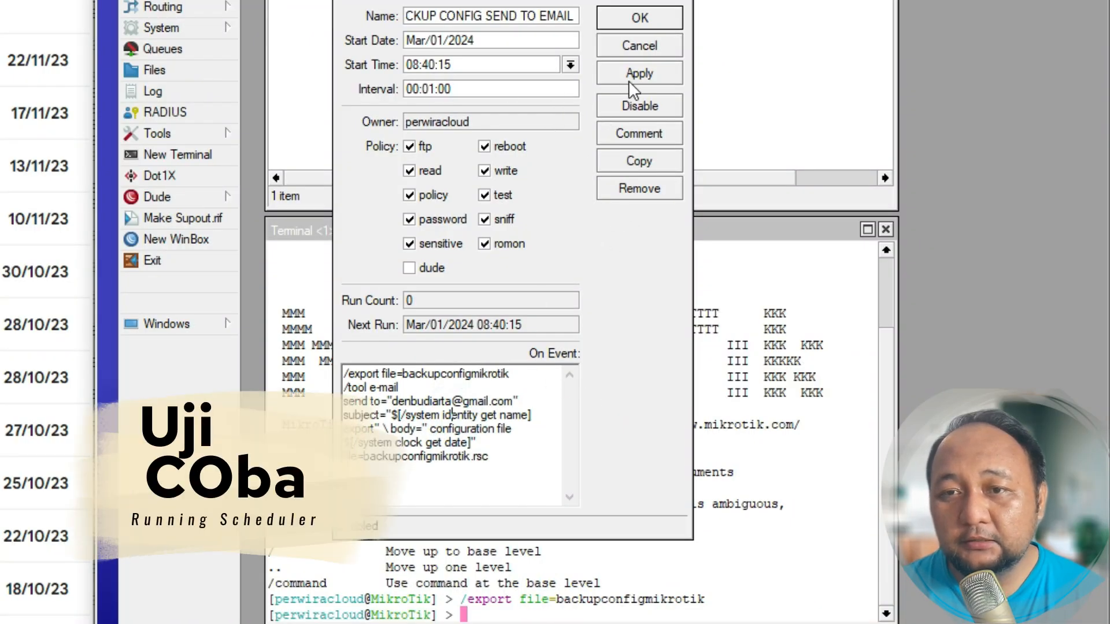
{"action": "left_click", "coordinate": [657, 12]}
Step: Reopen the schedule, copy the e-mail send command from its On Event script and run it in the terminal
{"action": "left_click", "coordinate": [714, 14]}
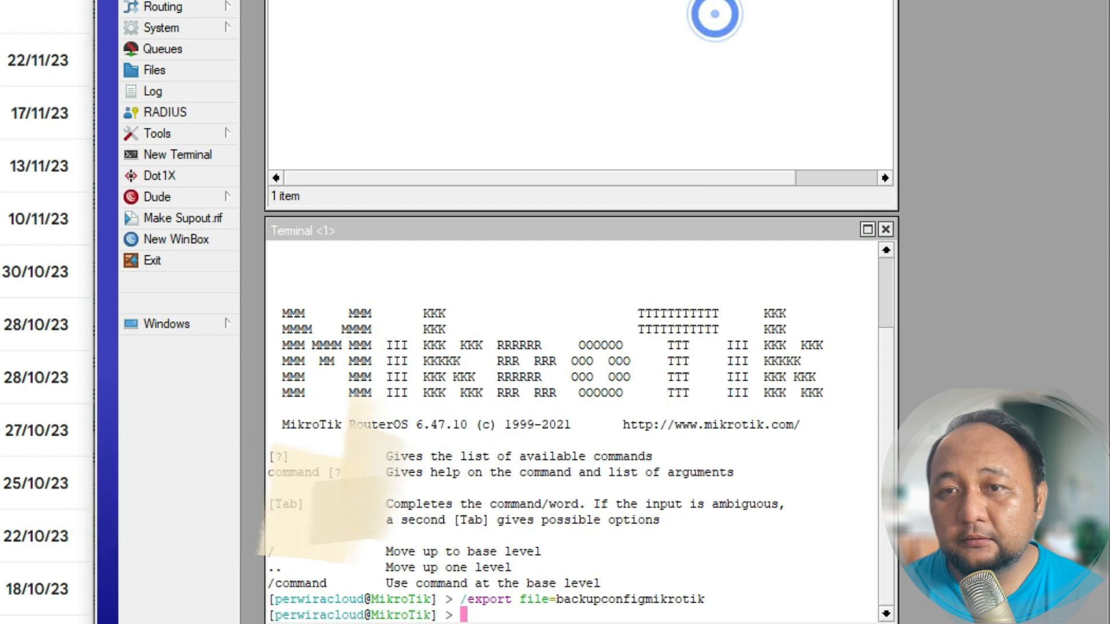
{"action": "double_click", "coordinate": [715, 14]}
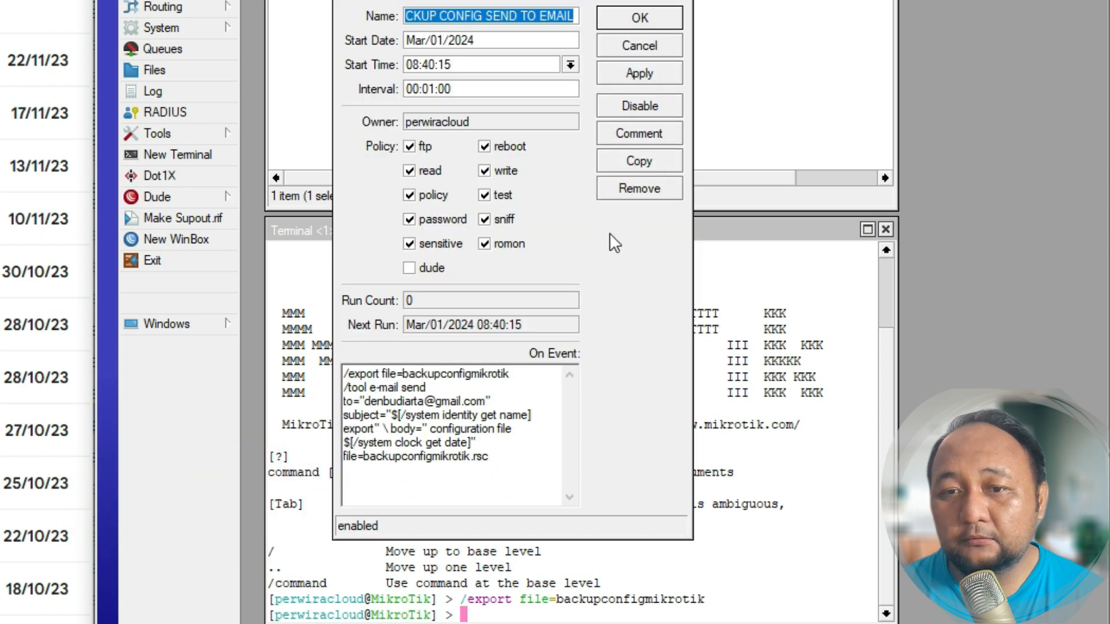
{"action": "left_click_drag", "start_coordinate": [345, 387], "coordinate": [497, 471]}
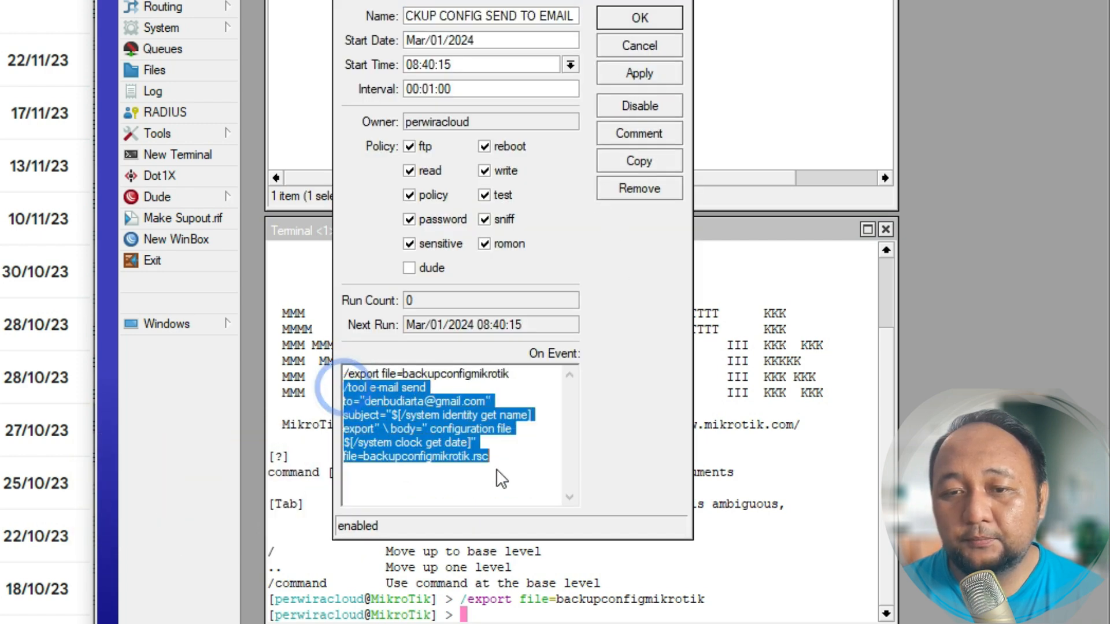
{"action": "right_click", "coordinate": [445, 438]}
{"action": "left_click", "coordinate": [491, 505]}
{"action": "left_click", "coordinate": [735, 569]}
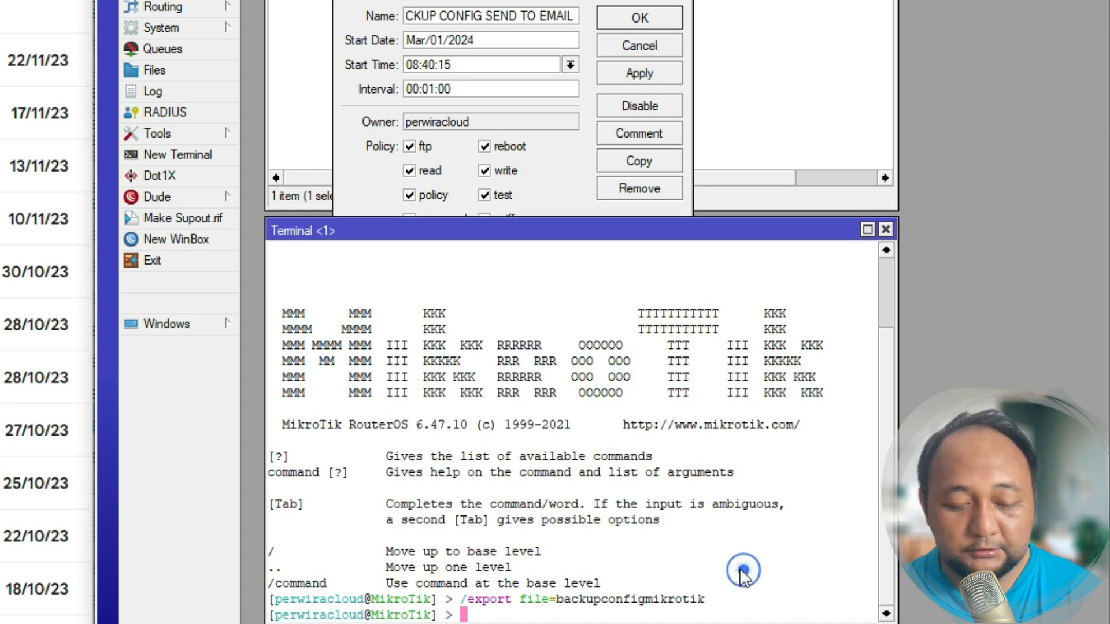
{"action": "key", "text": "ctrl+v"}
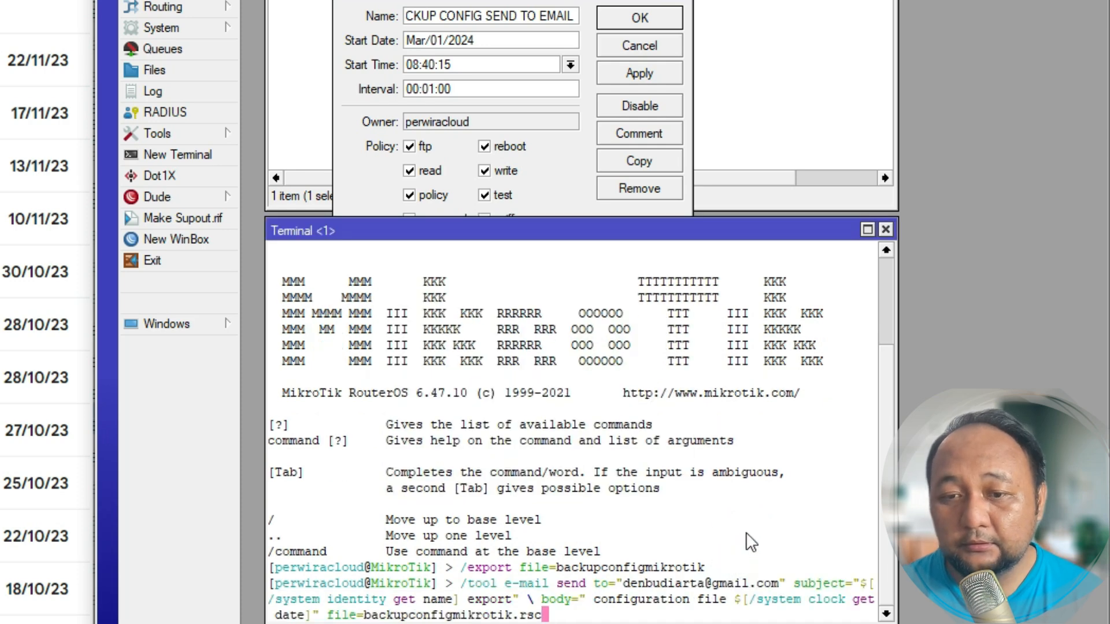
{"action": "key", "text": "Return"}
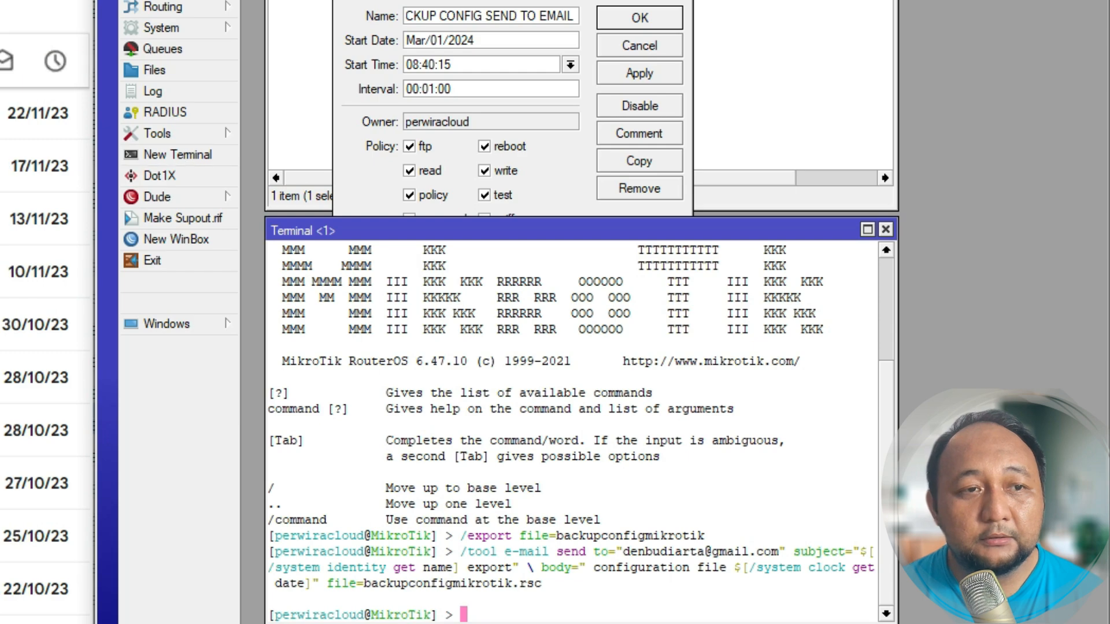
Step: Open the MikroTik export message in Gmail, examine its text and attached file, and return to the inbox
{"action": "left_click", "coordinate": [382, 185]}
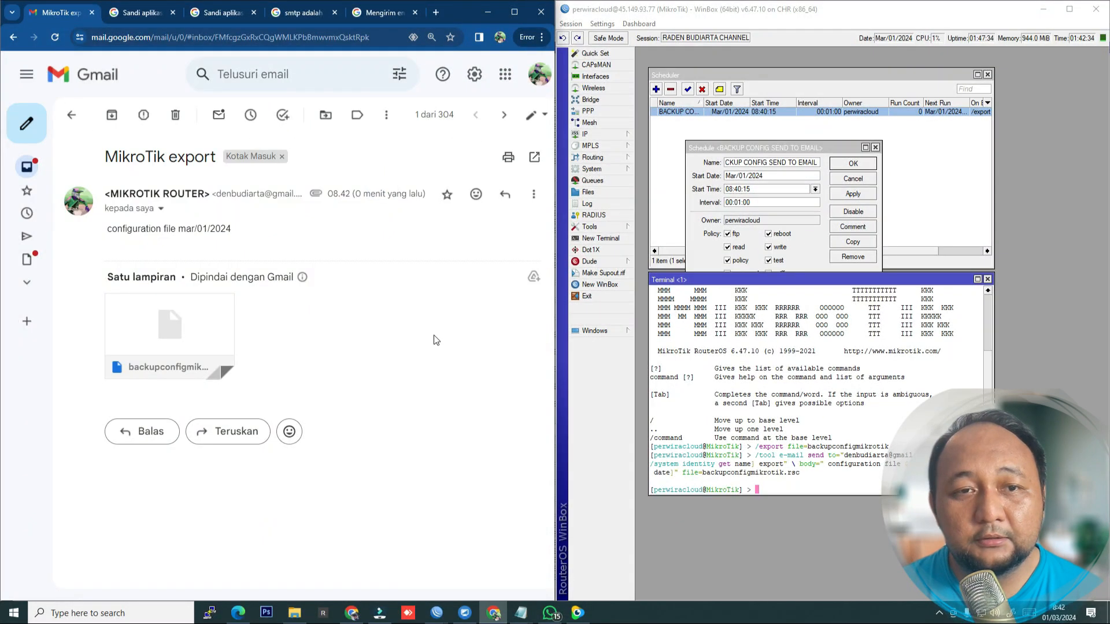
{"action": "left_click", "coordinate": [396, 327]}
{"action": "mouse_move", "coordinate": [165, 347]}
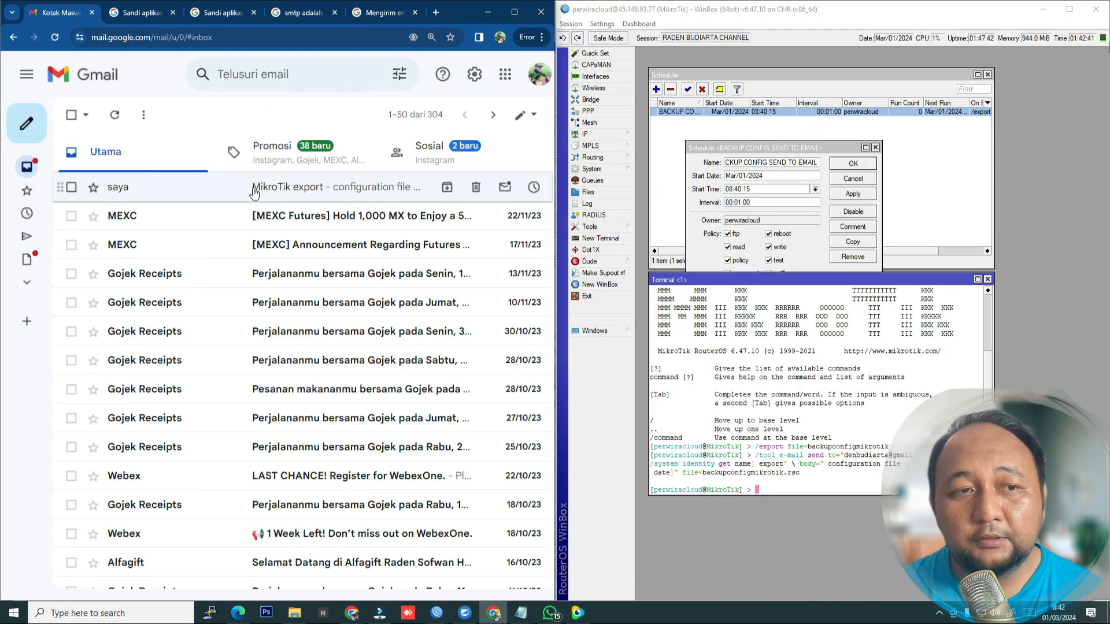
Step: Close the schedule's settings in WinBox and open the router's system clock settings
{"action": "left_click_drag", "start_coordinate": [751, 147], "coordinate": [925, 127]}
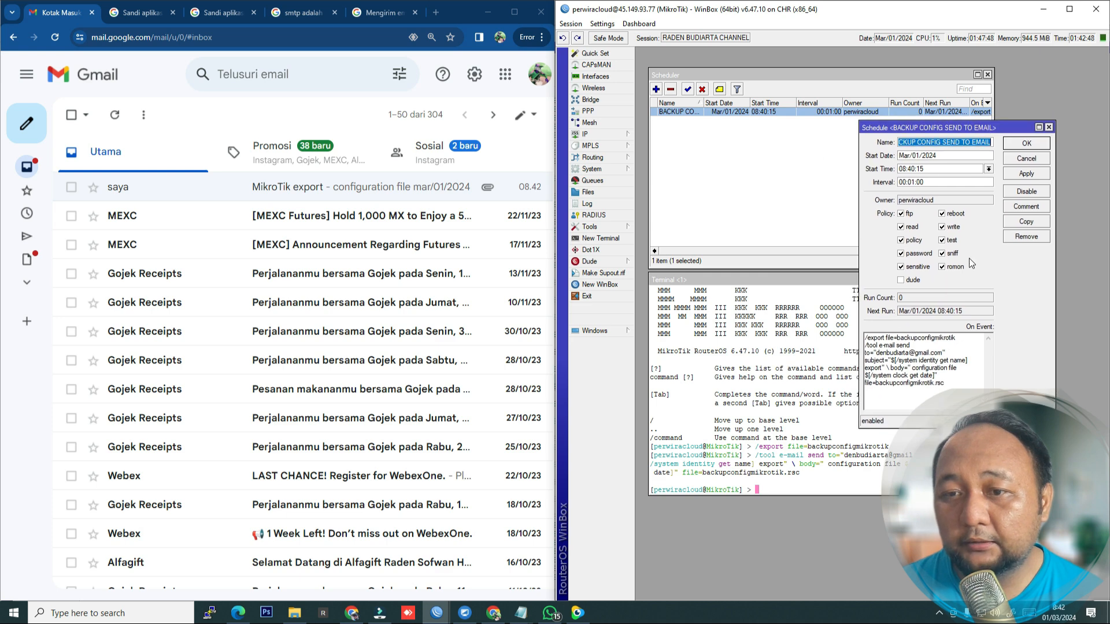
{"action": "left_click", "coordinate": [1033, 144]}
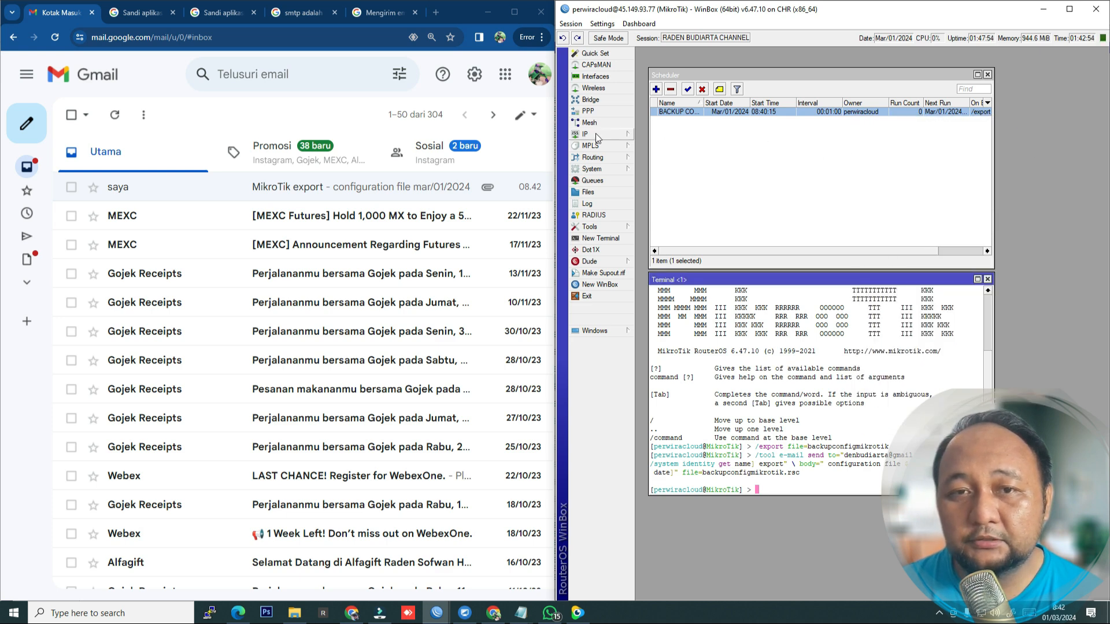
{"action": "left_click", "coordinate": [614, 226]}
{"action": "left_click", "coordinate": [612, 170]}
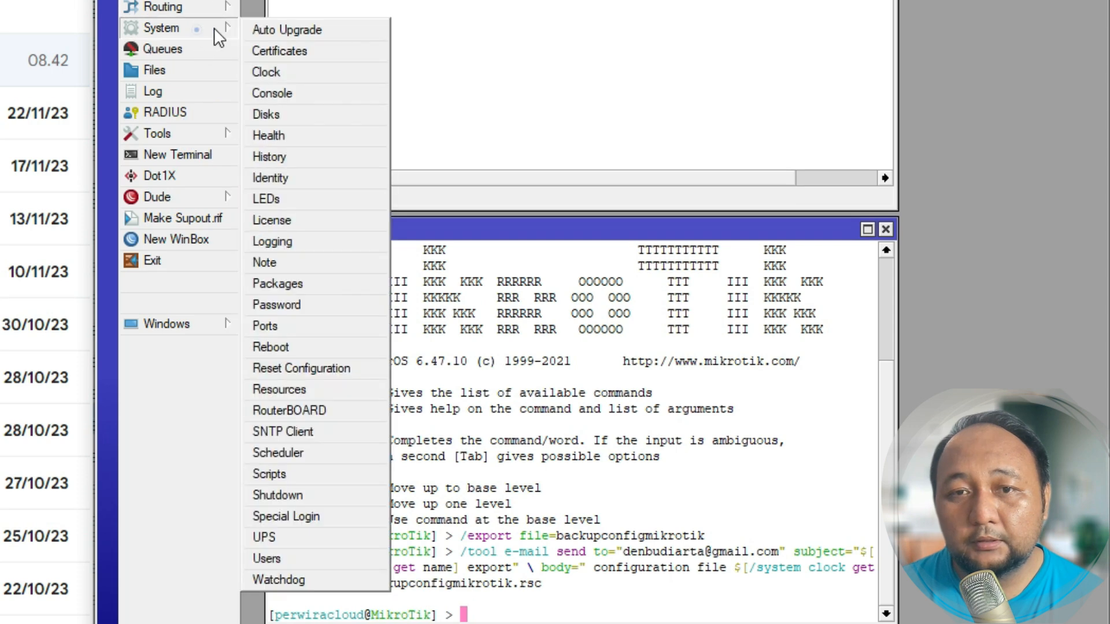
{"action": "left_click", "coordinate": [312, 72]}
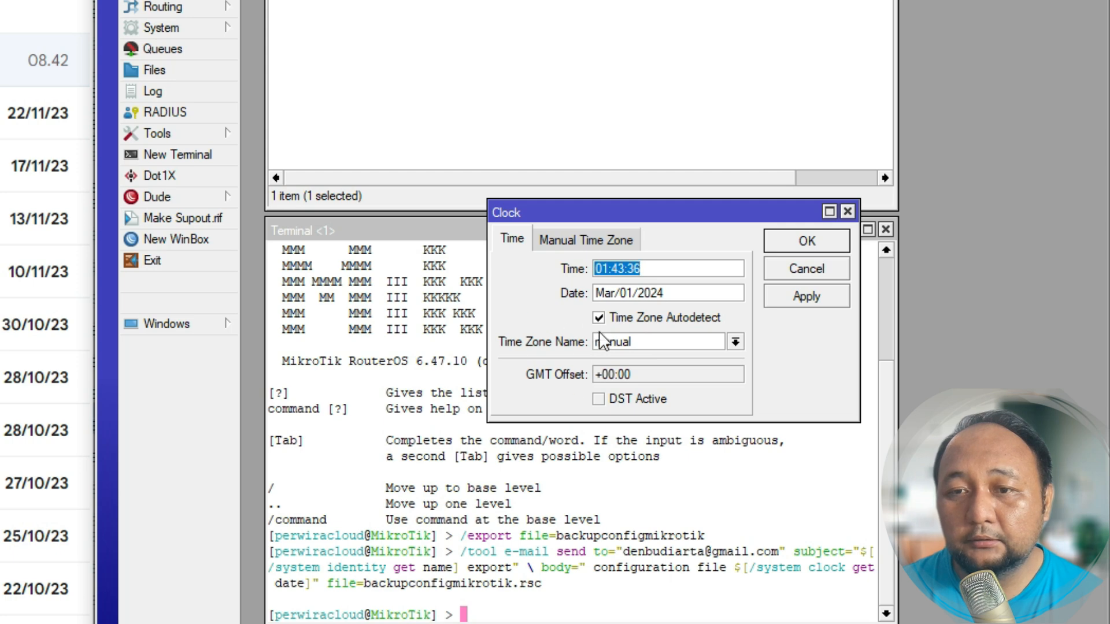
Step: Examine the router clock's time, time zone name and GMT offset against the local time
{"action": "left_click", "coordinate": [645, 269]}
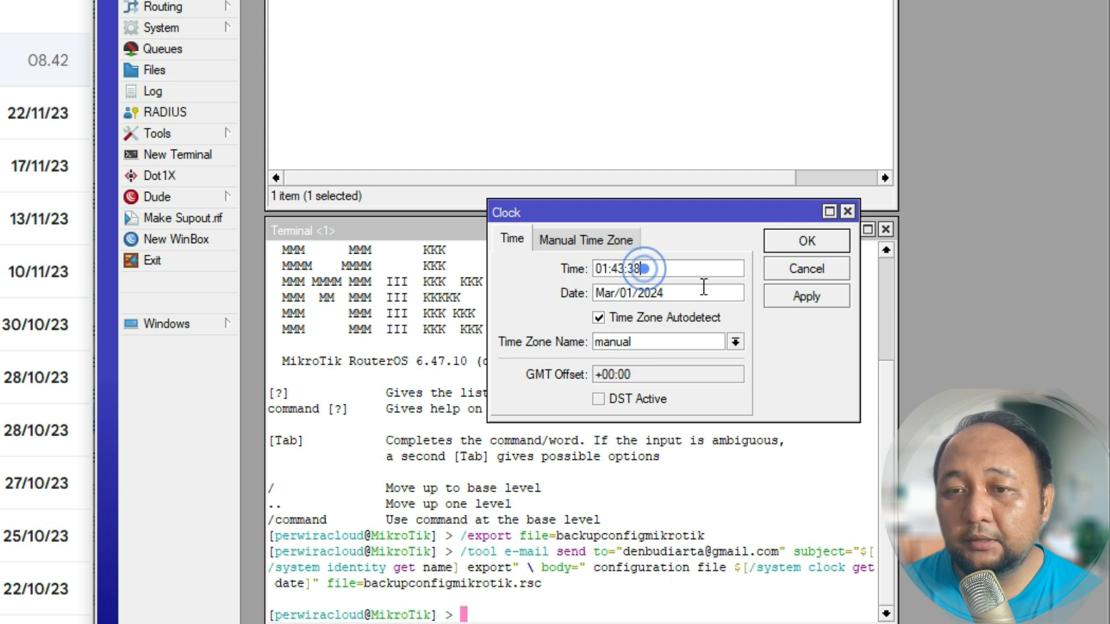
{"action": "left_click_drag", "start_coordinate": [695, 269], "coordinate": [556, 268]}
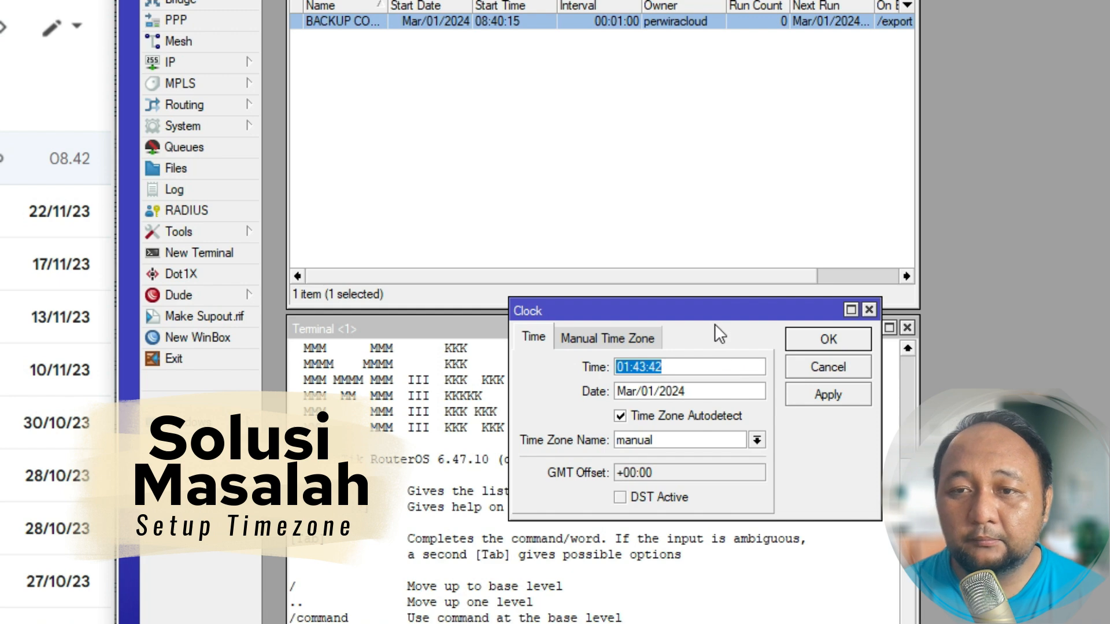
{"action": "left_click_drag", "start_coordinate": [734, 310], "coordinate": [739, 71]}
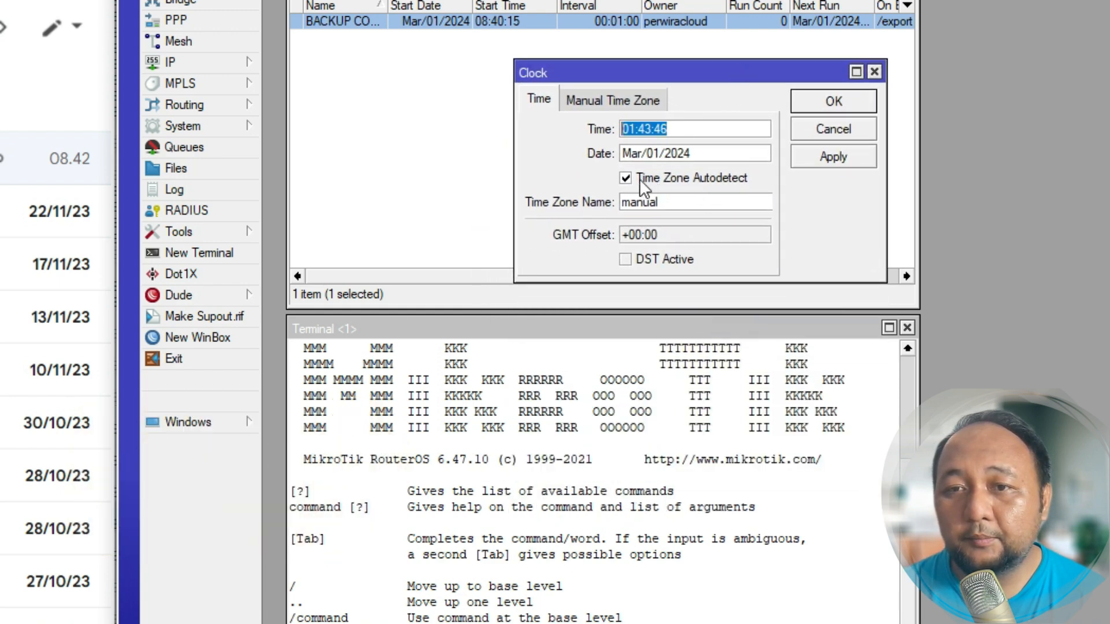
{"action": "left_click", "coordinate": [821, 157]}
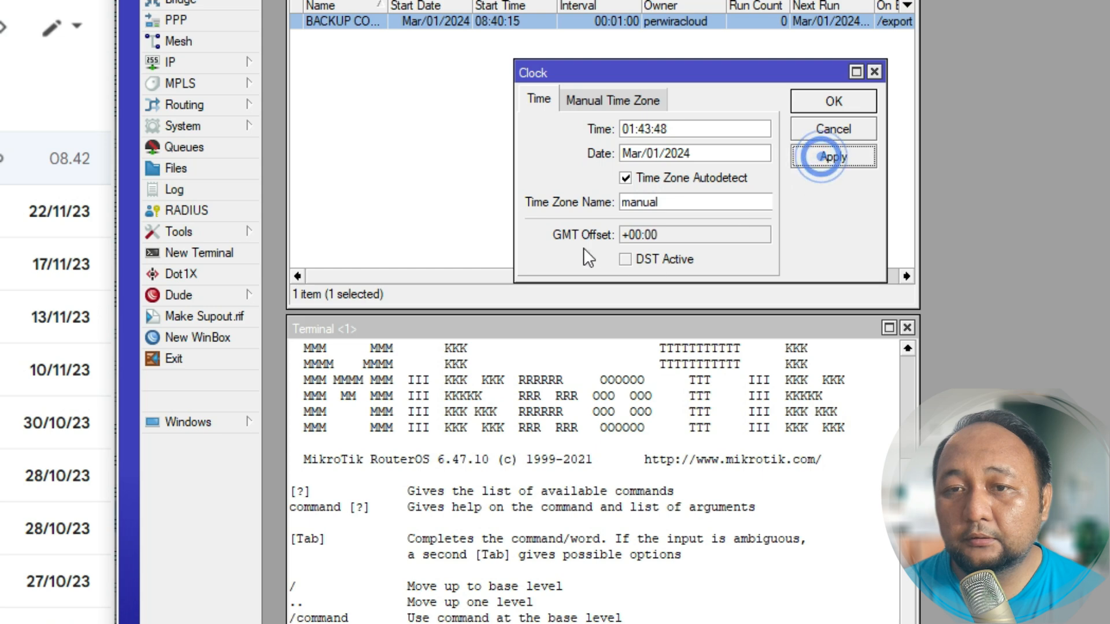
{"action": "left_click", "coordinate": [641, 234]}
{"action": "double_click", "coordinate": [640, 235]}
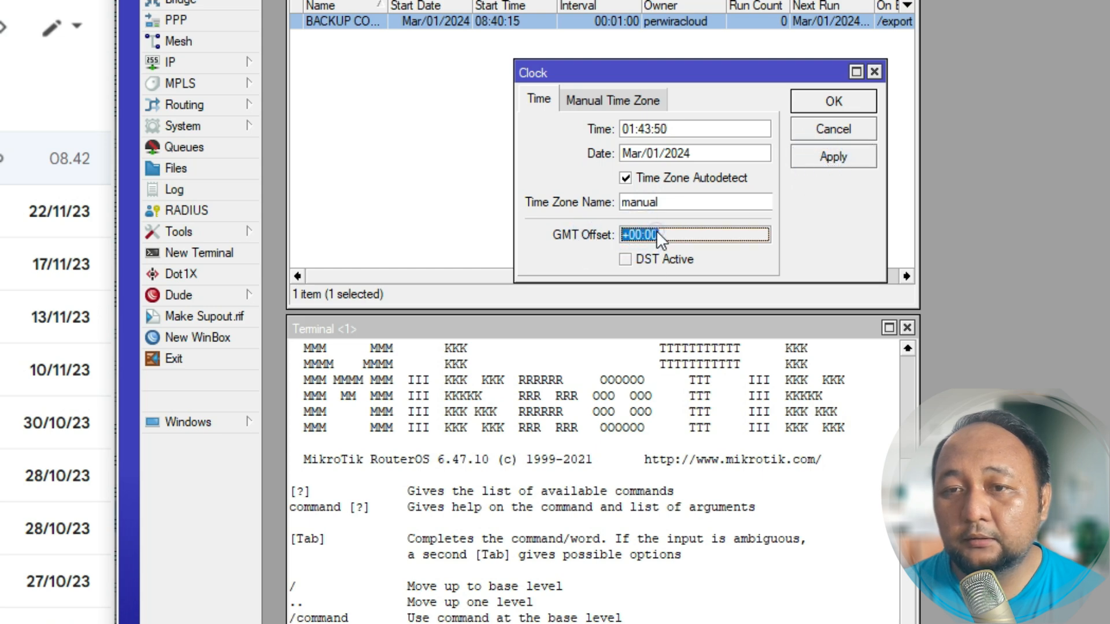
{"action": "double_click", "coordinate": [685, 199]}
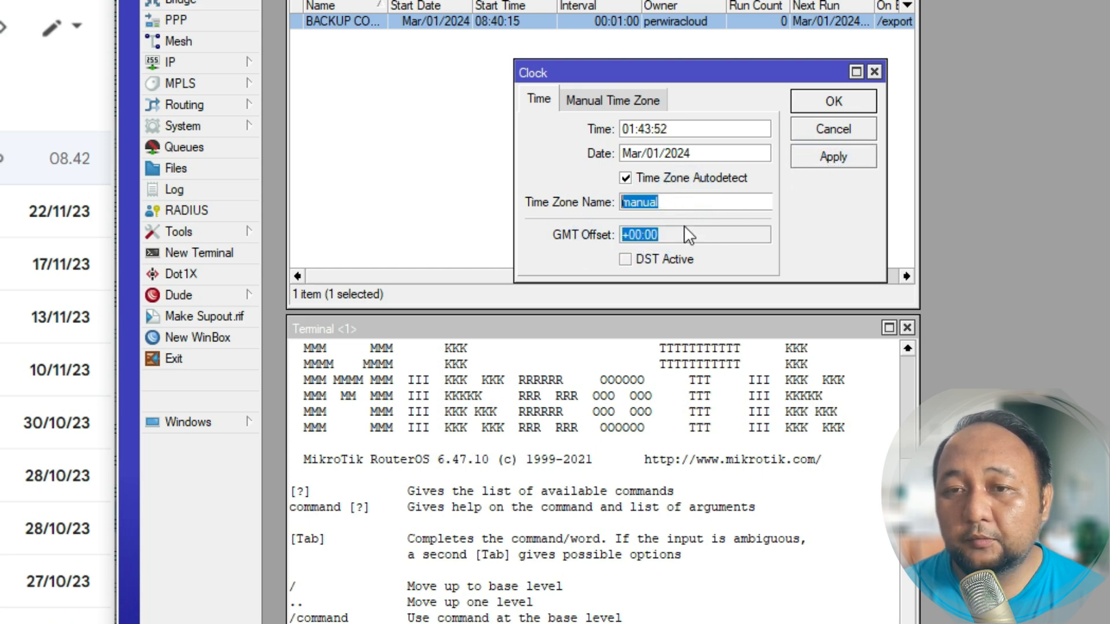
{"action": "left_click", "coordinate": [692, 197]}
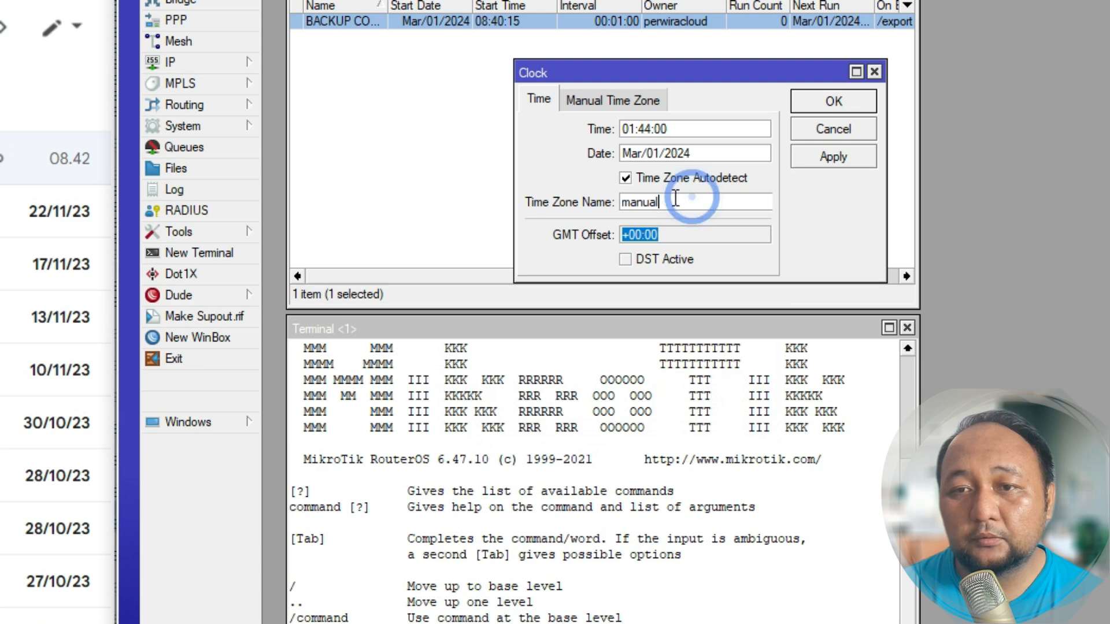
Step: Set the clock's manual time zone to +07:00 and apply it
{"action": "left_click", "coordinate": [593, 102]}
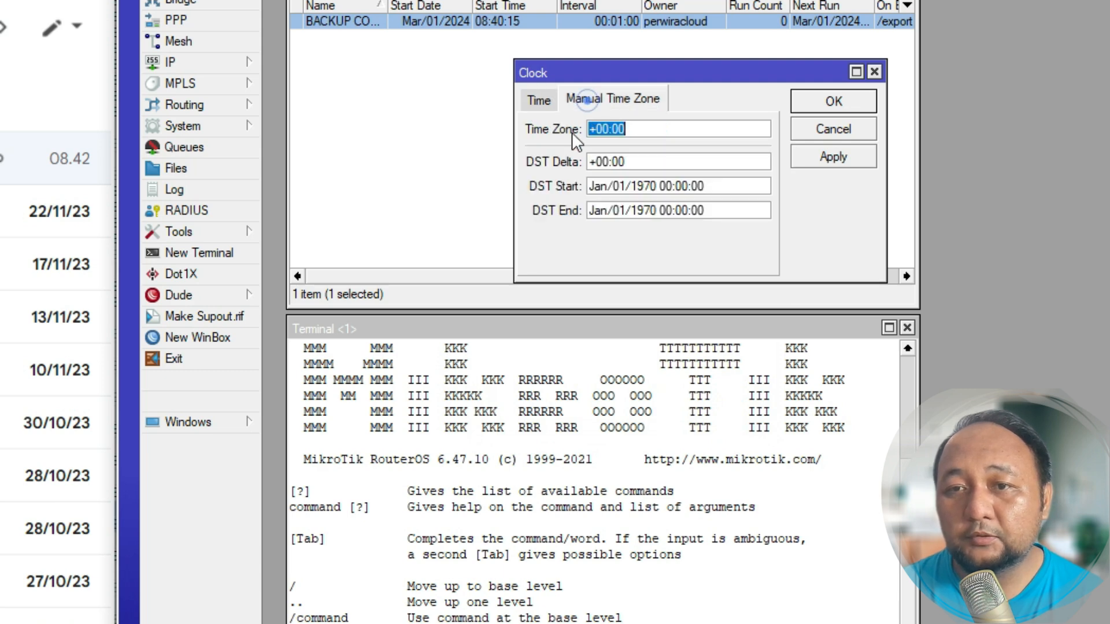
{"action": "left_click", "coordinate": [606, 129]}
{"action": "left_click", "coordinate": [604, 129]}
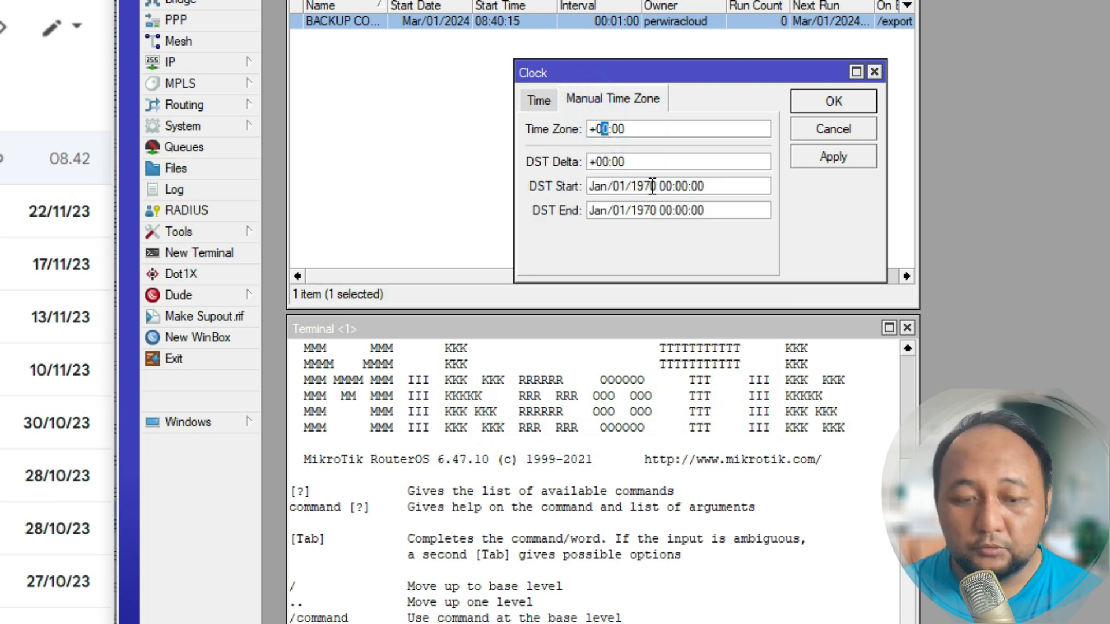
{"action": "type", "text": "7"}
{"action": "left_click", "coordinate": [827, 157]}
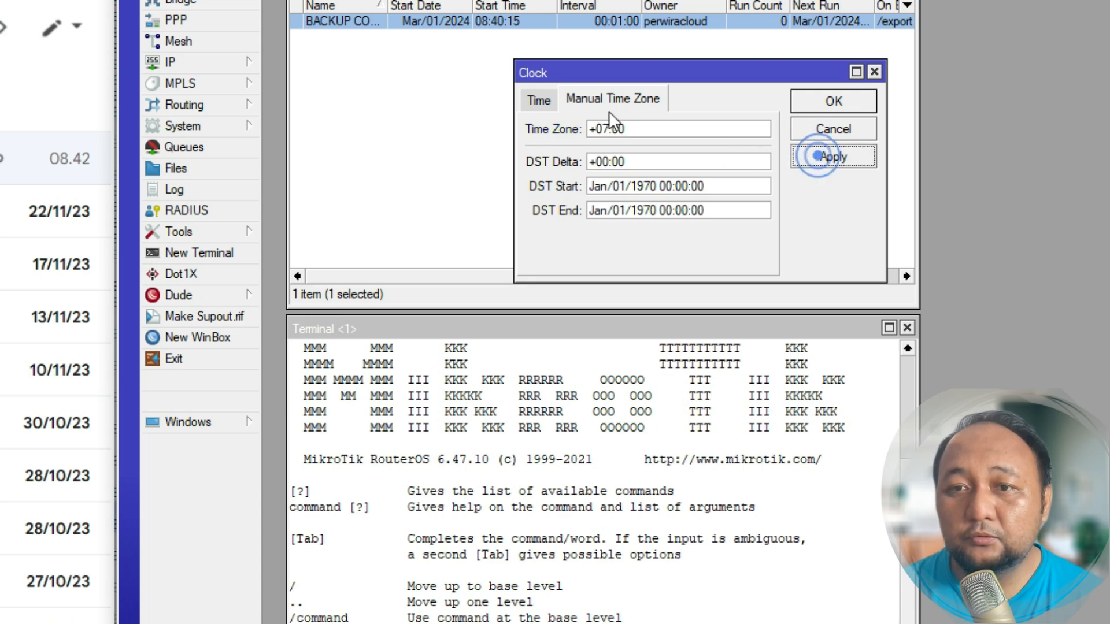
Step: Check the router clock's time and GMT offset against the local time, and close the clock settings
{"action": "left_click", "coordinate": [533, 100]}
{"action": "left_click", "coordinate": [804, 211]}
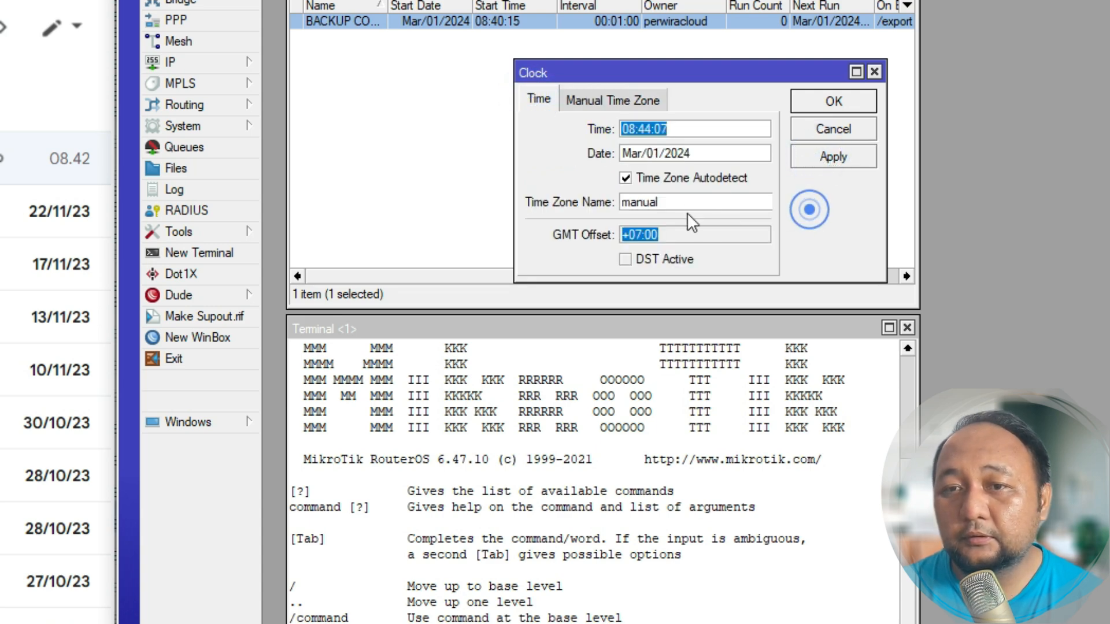
{"action": "left_click", "coordinate": [628, 130]}
{"action": "double_click", "coordinate": [628, 129]}
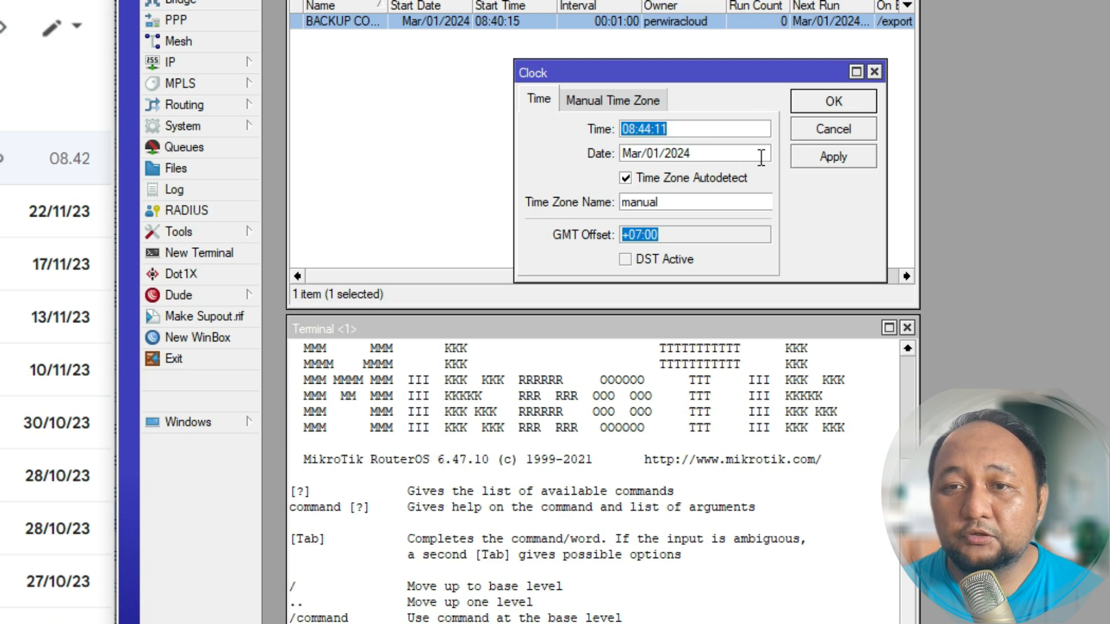
{"action": "left_click", "coordinate": [708, 132]}
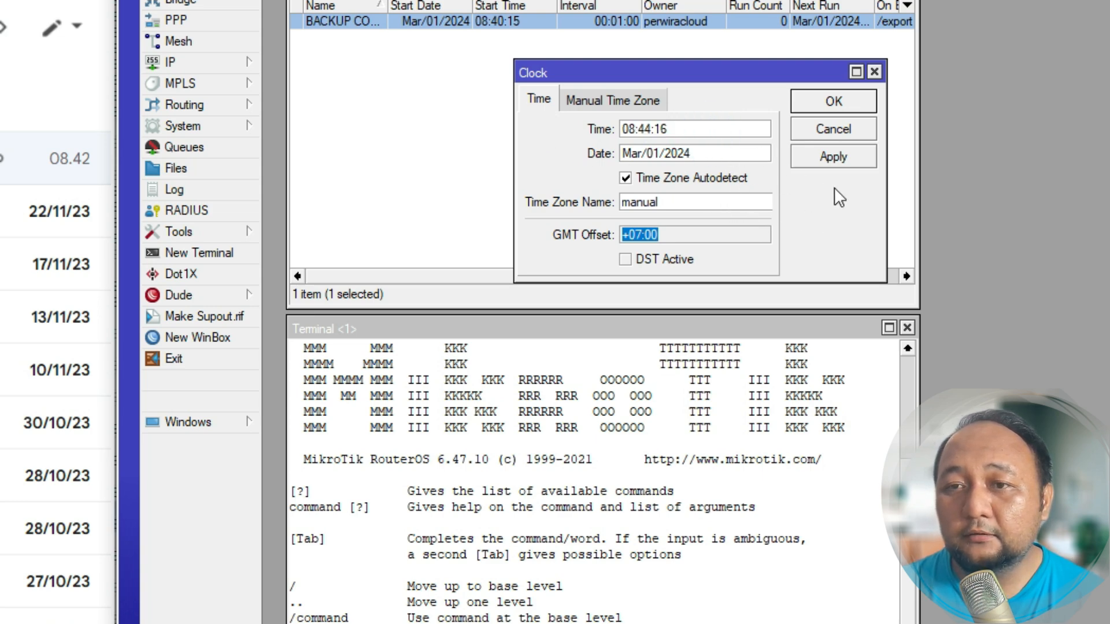
{"action": "left_click", "coordinate": [843, 100]}
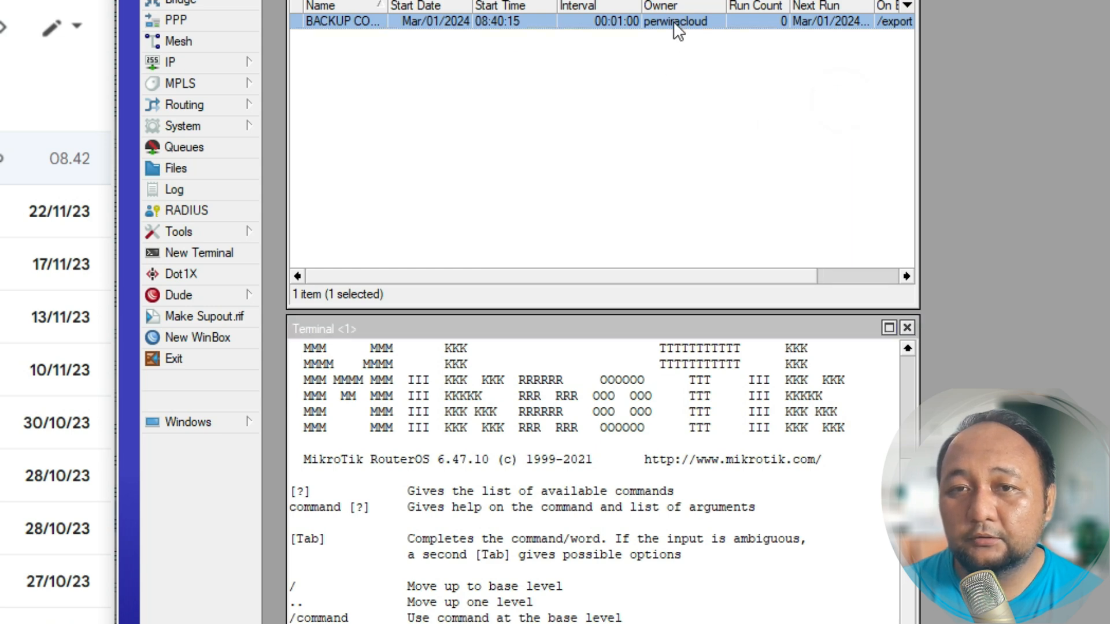
Step: Reopen the BACKUP CONFIG SEND TO EMAIL schedule, set its start time to 08:45:15 and apply the change
{"action": "double_click", "coordinate": [678, 30]}
{"action": "left_click_drag", "start_coordinate": [907, 51], "coordinate": [706, 24]}
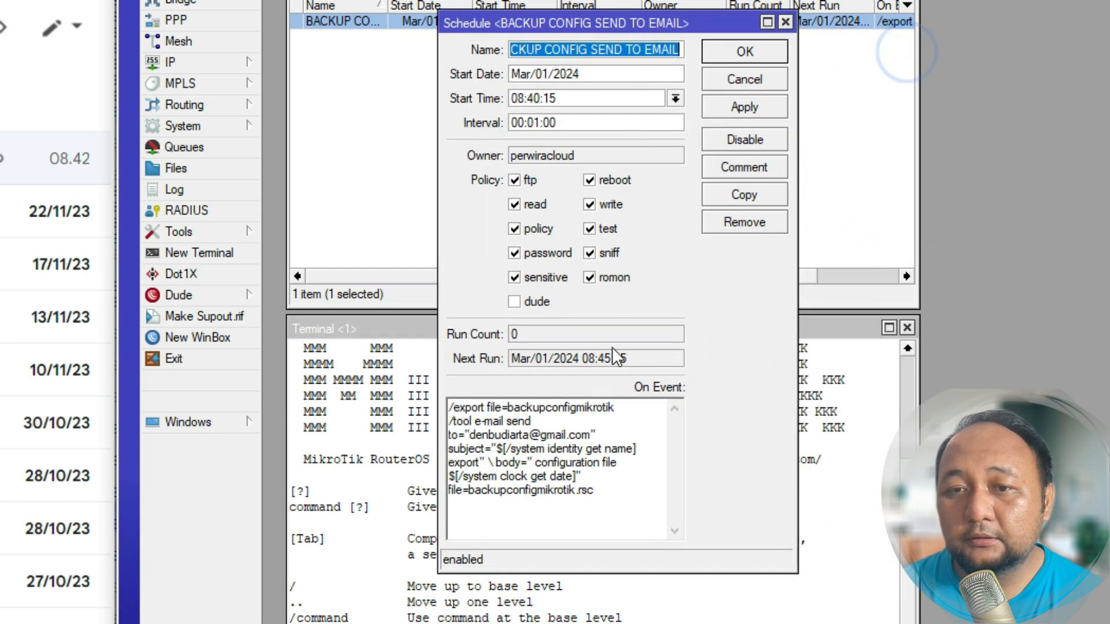
{"action": "left_click", "coordinate": [536, 100]}
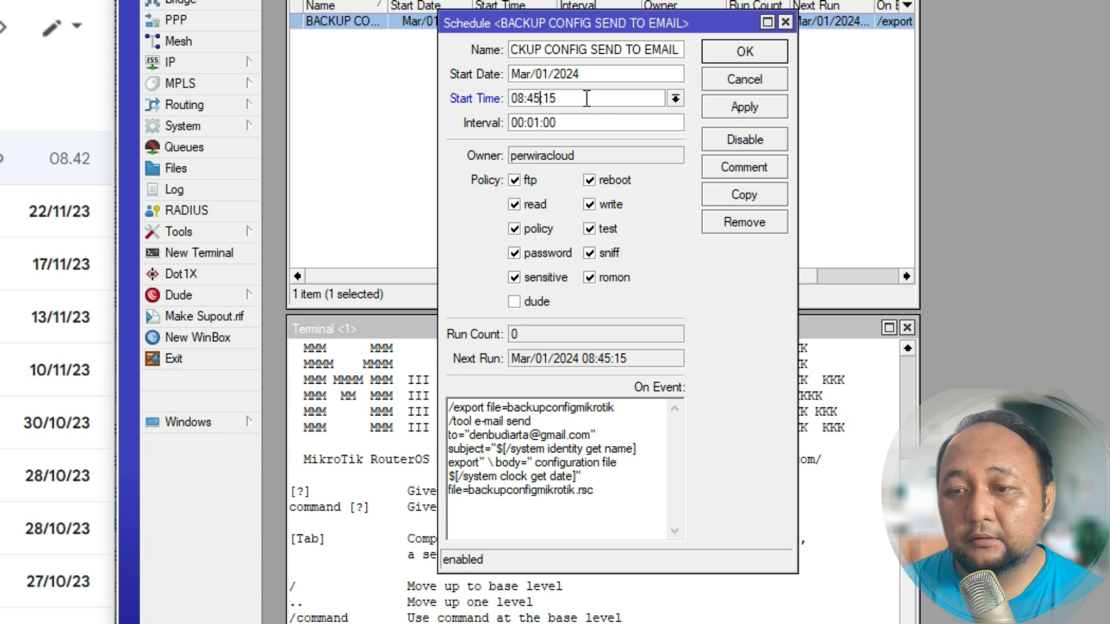
{"action": "left_click", "coordinate": [744, 108]}
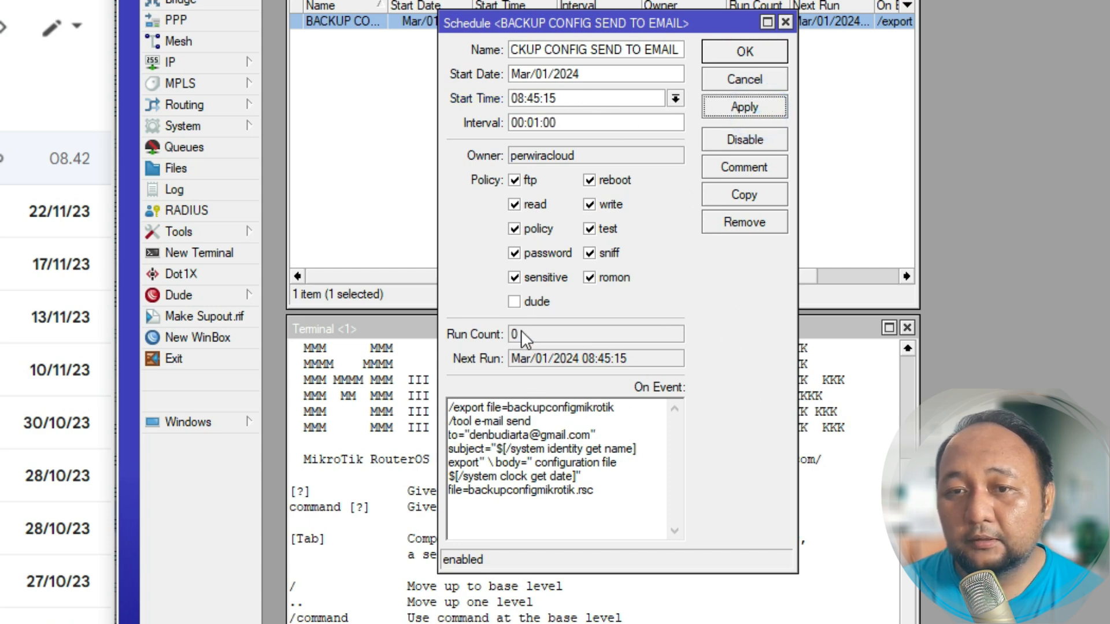
Step: Check the schedule's run count, and open the newest MikroTik export message in Gmail
{"action": "double_click", "coordinate": [537, 333]}
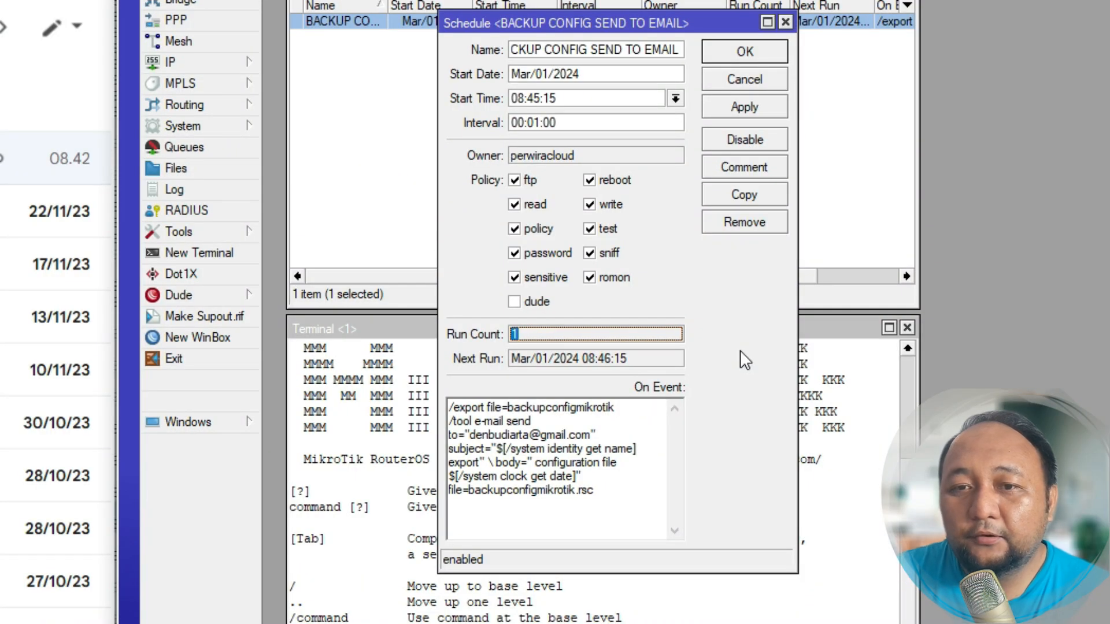
{"action": "left_click", "coordinate": [538, 334]}
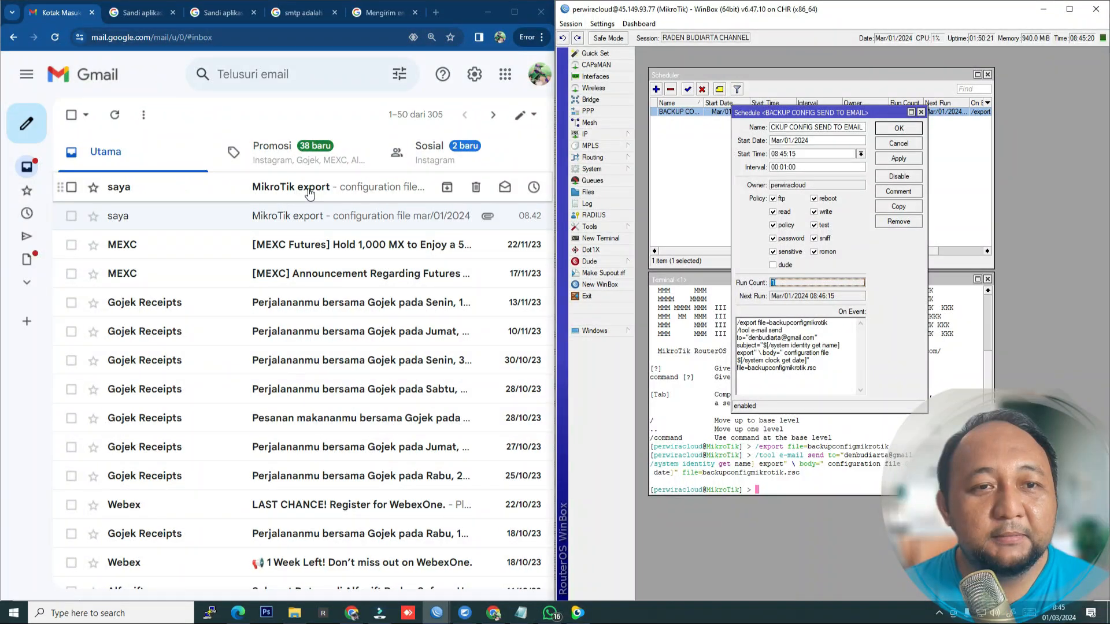
{"action": "left_click", "coordinate": [322, 191]}
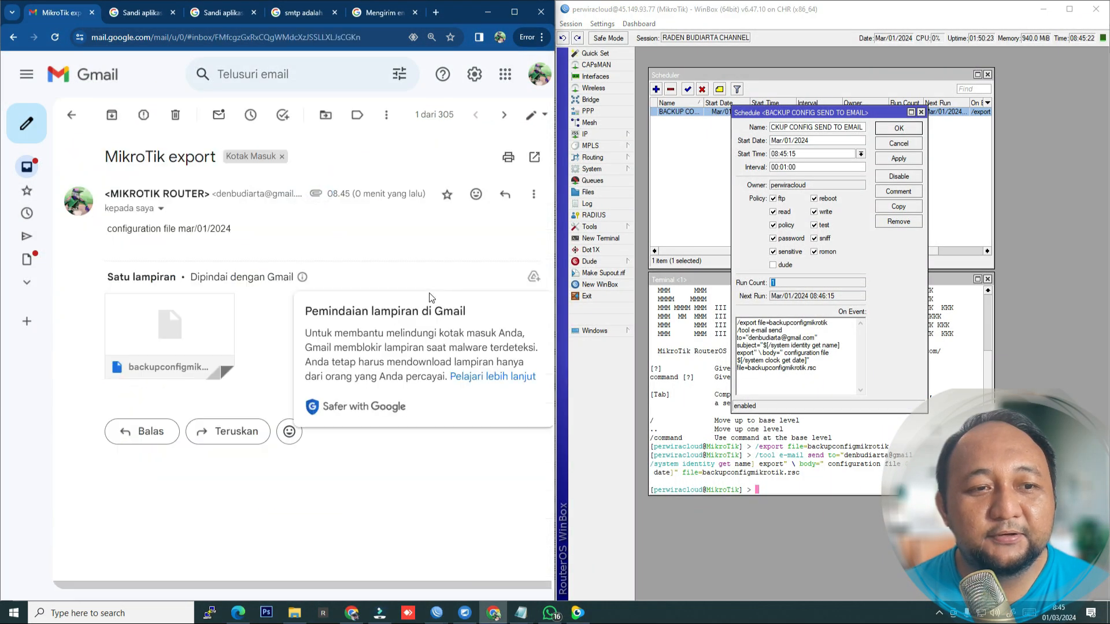
Step: Return to WinBox, move the schedule's settings clear of the scheduler list, compare the run counts and close the settings
{"action": "left_click", "coordinate": [886, 259]}
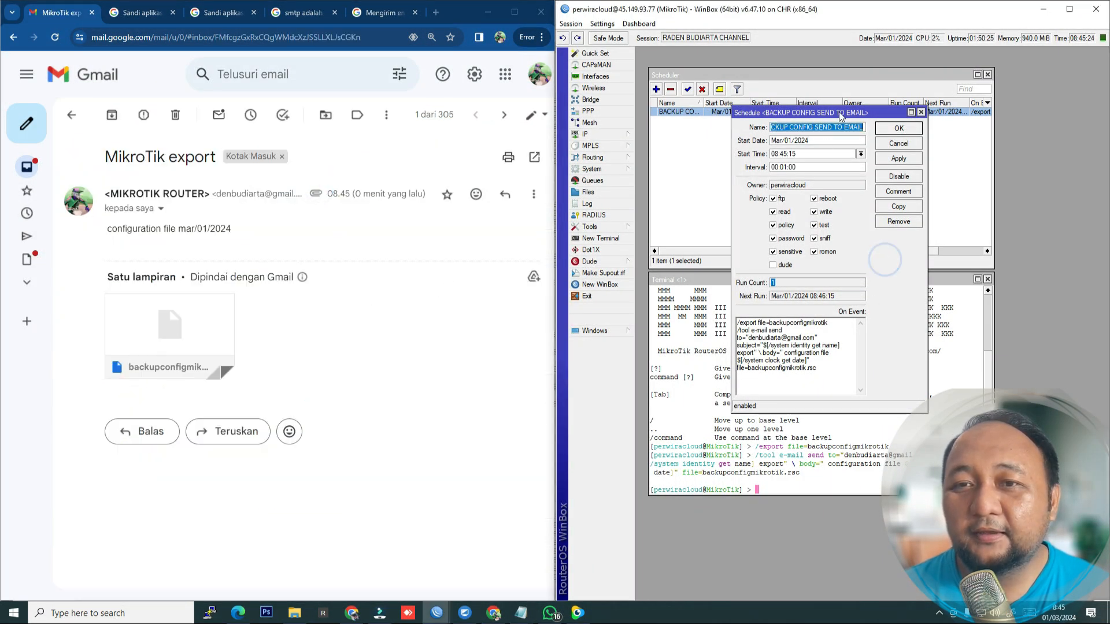
{"action": "left_click_drag", "start_coordinate": [839, 111], "coordinate": [840, 171]}
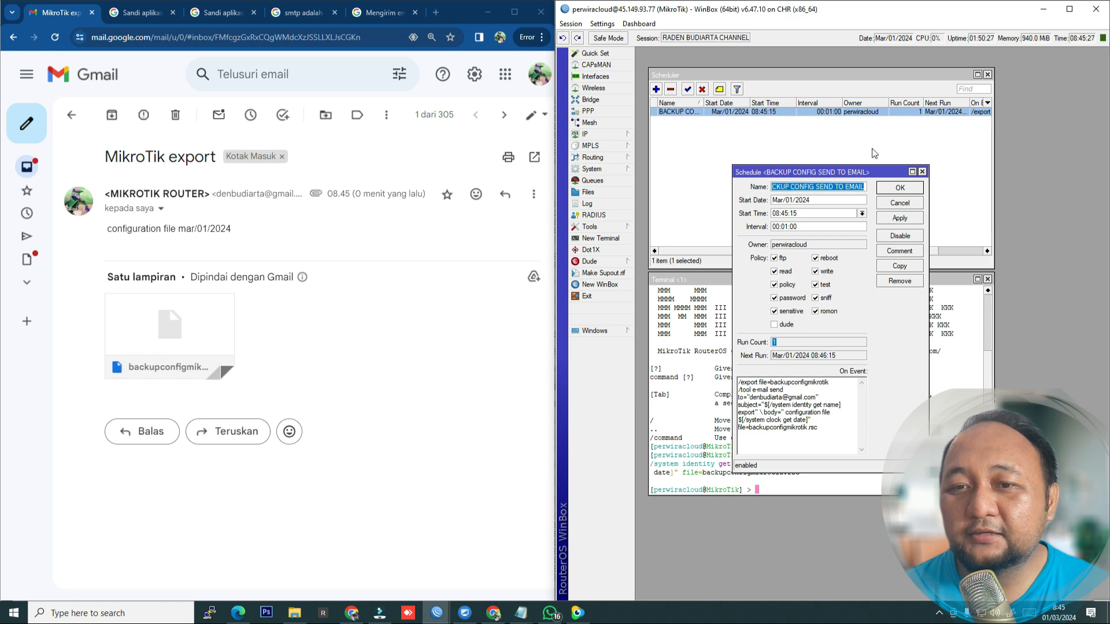
{"action": "left_click", "coordinate": [778, 343]}
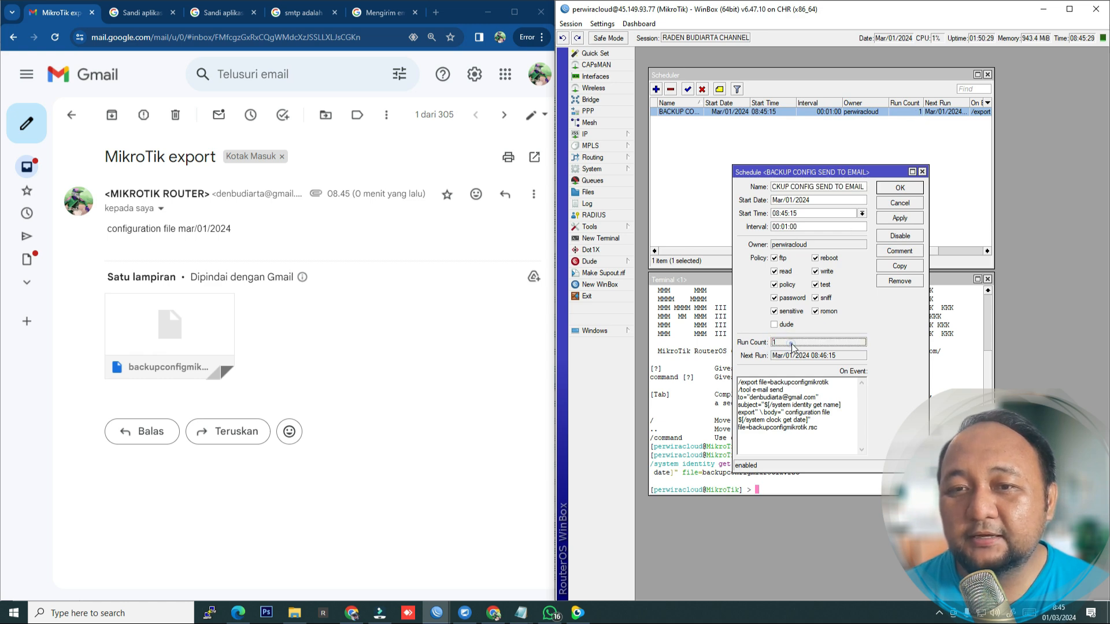
{"action": "left_click", "coordinate": [900, 188]}
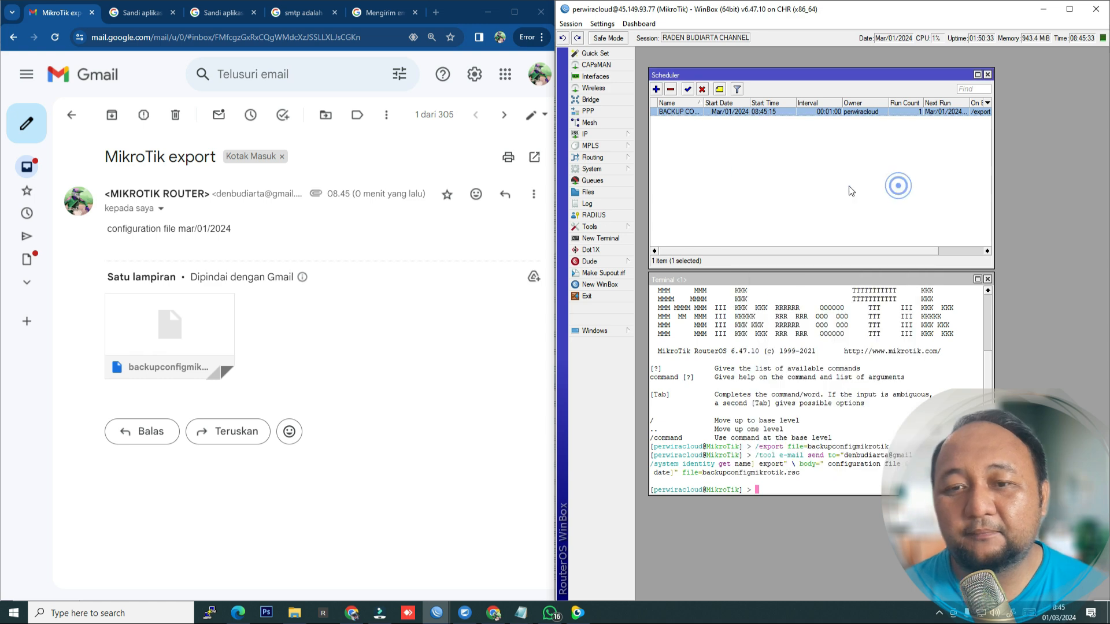
{"action": "left_click", "coordinate": [807, 180]}
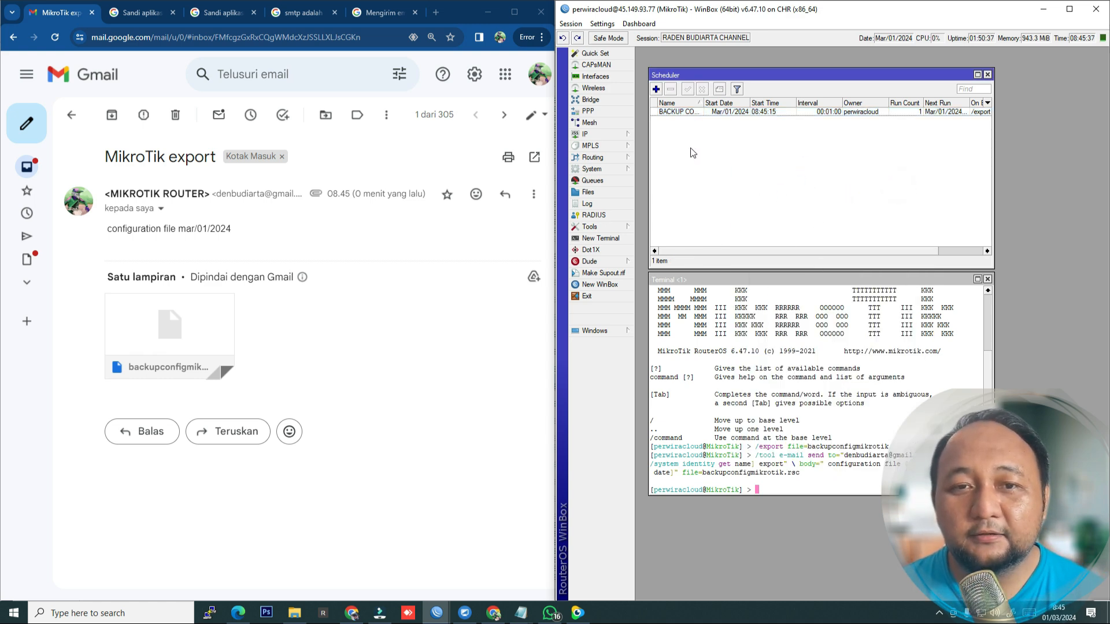
Step: Open the router log, examine the latest e-mail entry's message and time, and close the log
{"action": "left_click", "coordinate": [611, 209]}
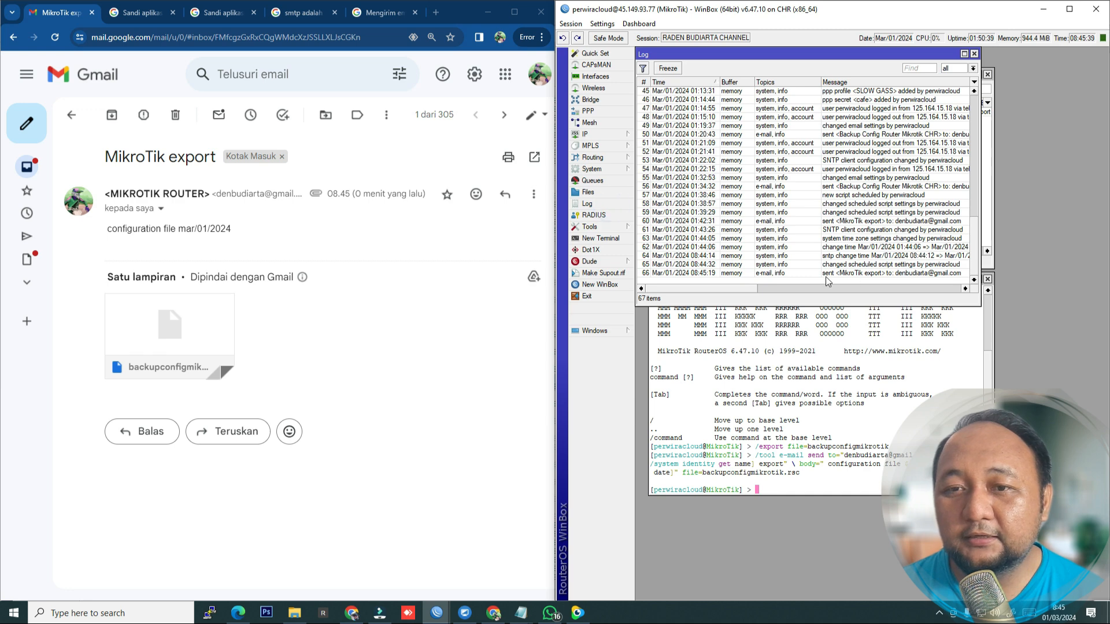
{"action": "left_click", "coordinate": [843, 275]}
{"action": "left_click_drag", "start_coordinate": [738, 288], "coordinate": [783, 290]}
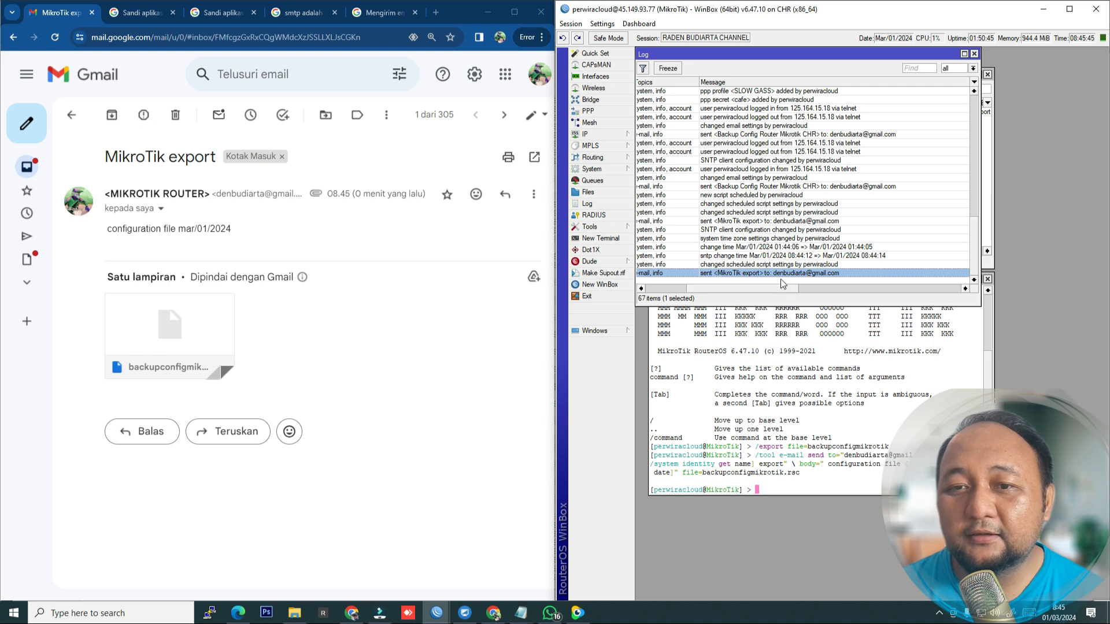
{"action": "left_click", "coordinate": [775, 275]}
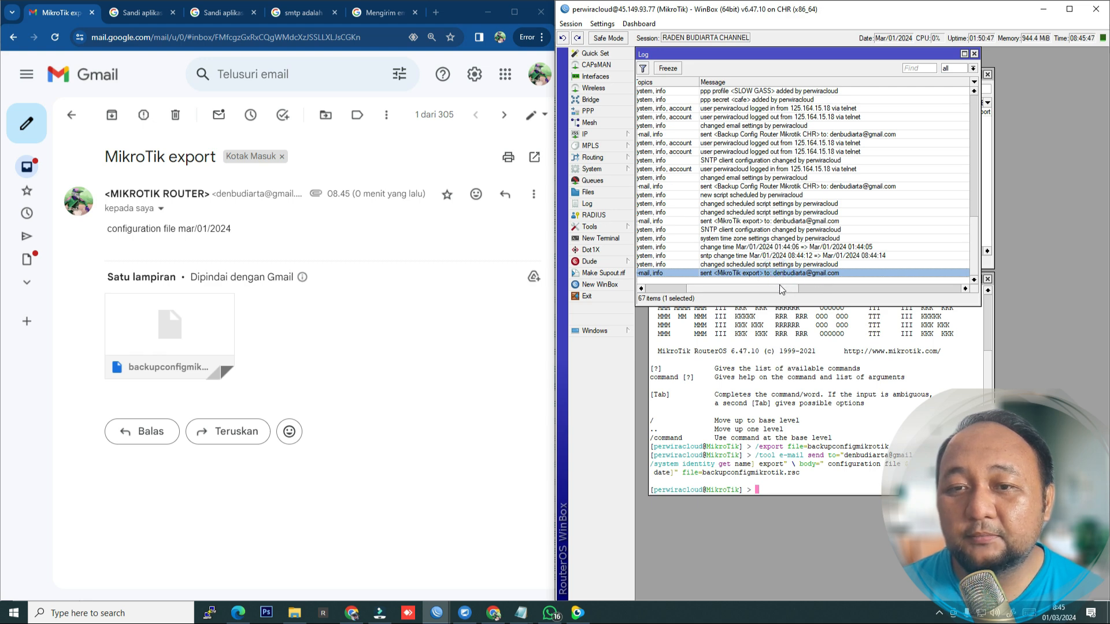
{"action": "left_click_drag", "start_coordinate": [779, 287], "coordinate": [696, 278]}
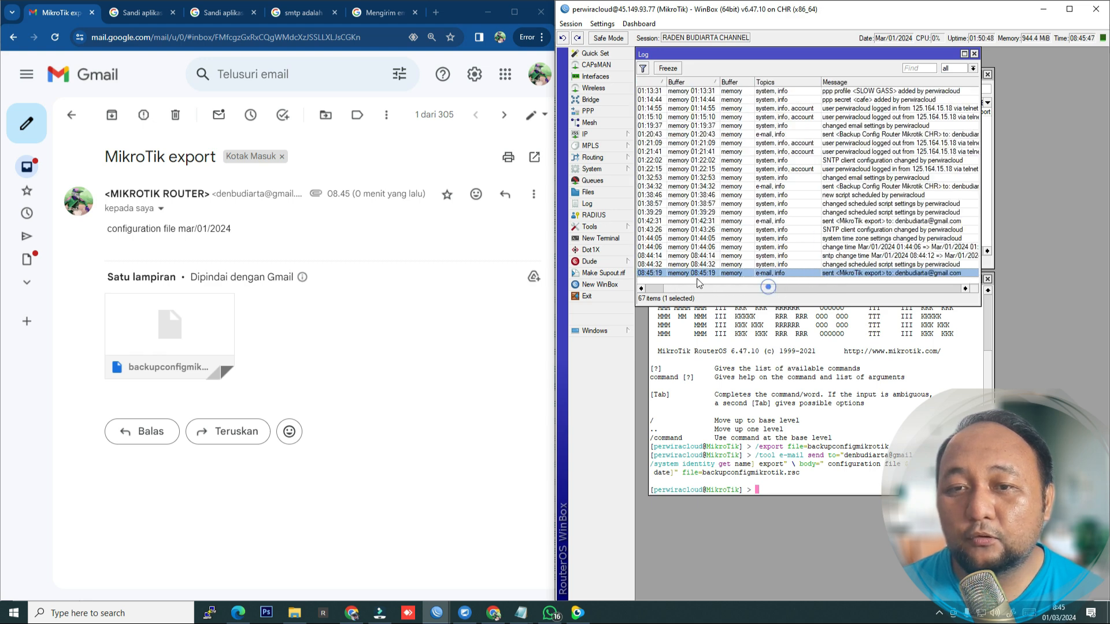
{"action": "left_click", "coordinate": [974, 54]}
{"action": "left_click", "coordinate": [818, 231]}
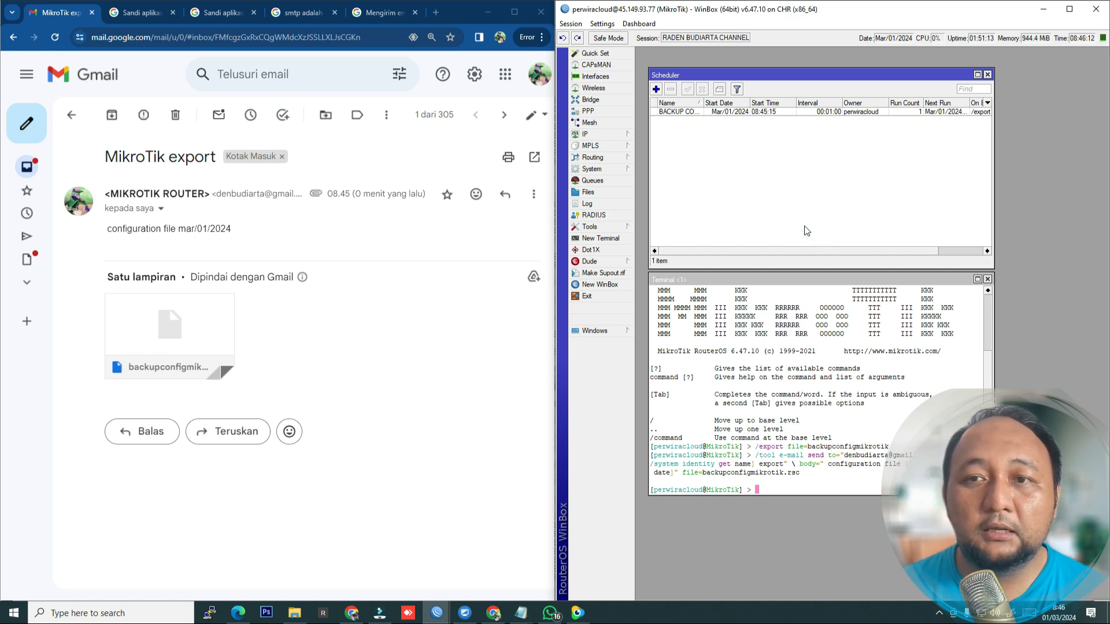
Step: Reopen the backup schedule and check its interval and run count
{"action": "double_click", "coordinate": [843, 112]}
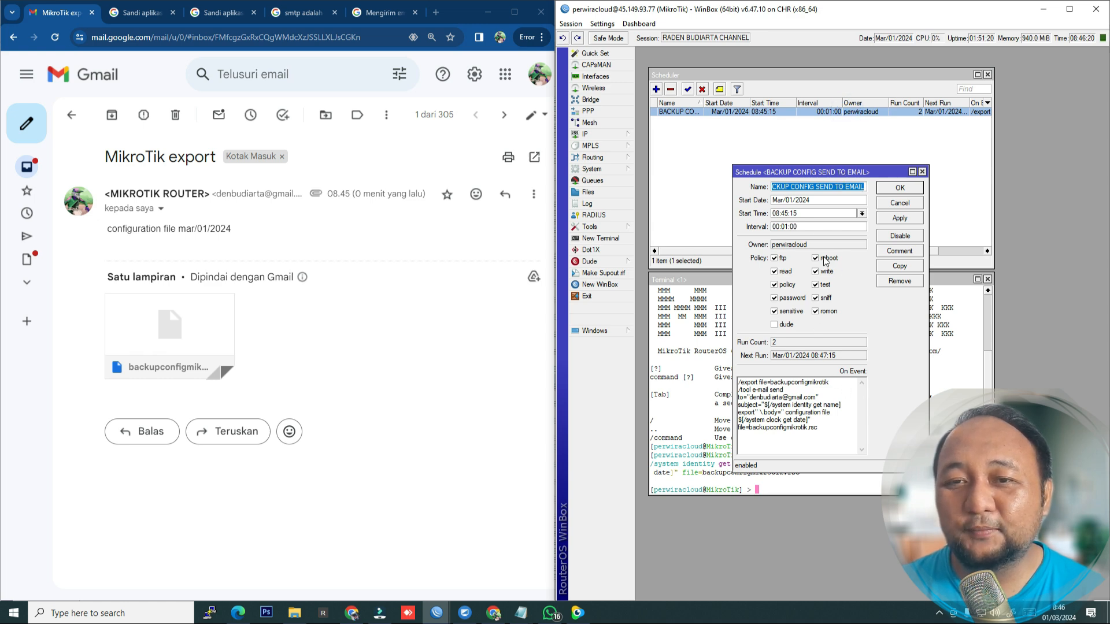
{"action": "double_click", "coordinate": [798, 231]}
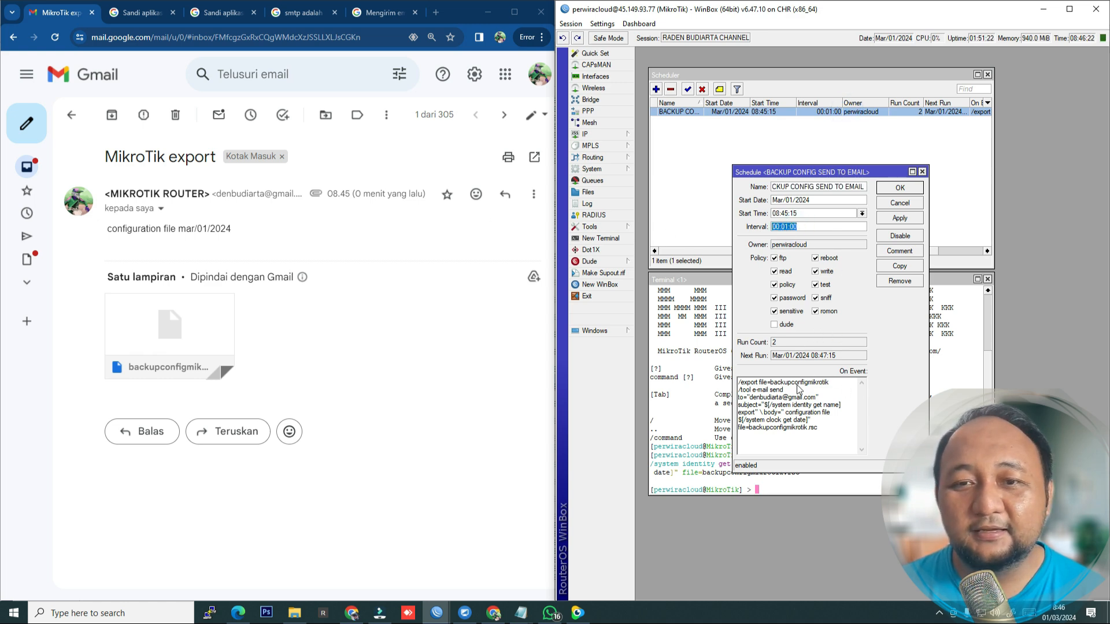
{"action": "double_click", "coordinate": [785, 344]}
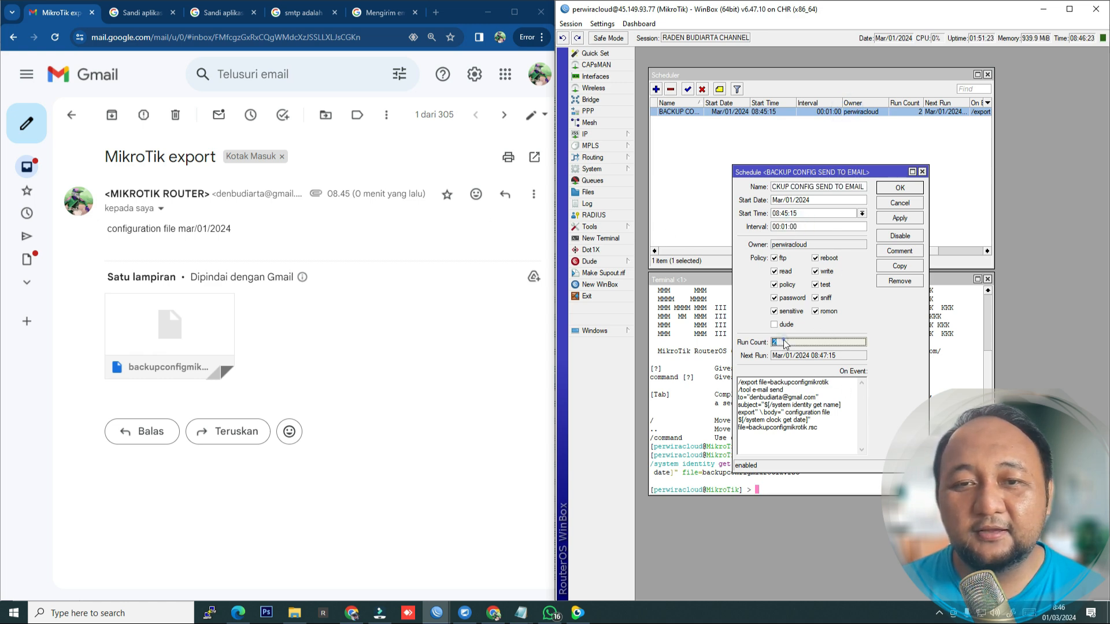
Step: Open the newest MikroTik export message from the Gmail inbox and view its downloaded attachment backupconfigmikrotik.rsc in Notepad++
{"action": "left_click", "coordinate": [33, 168]}
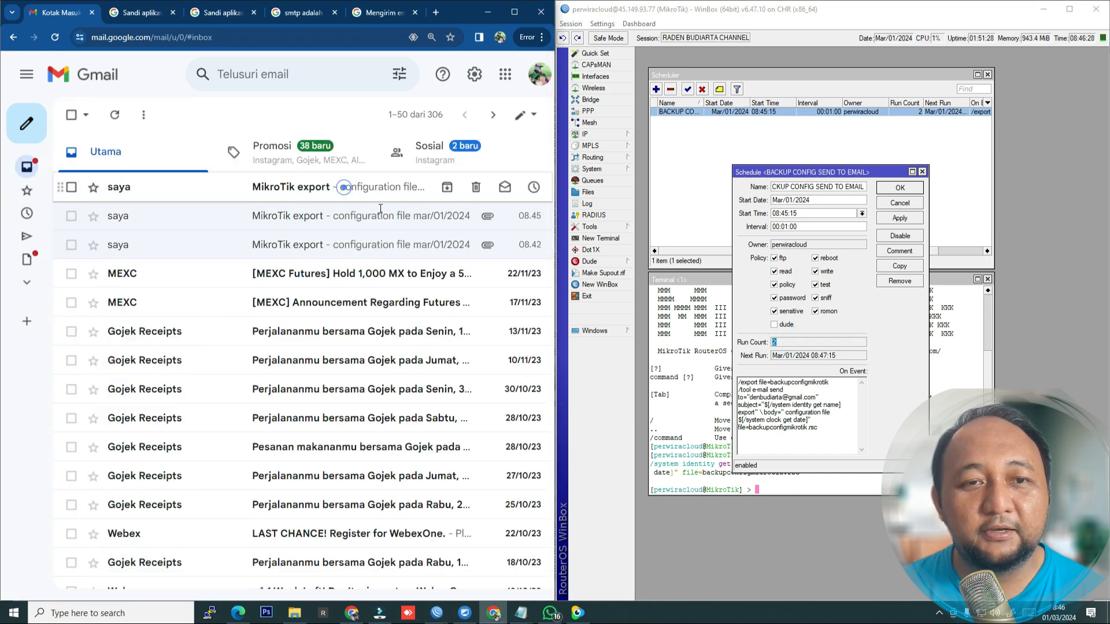
{"action": "left_click", "coordinate": [344, 186]}
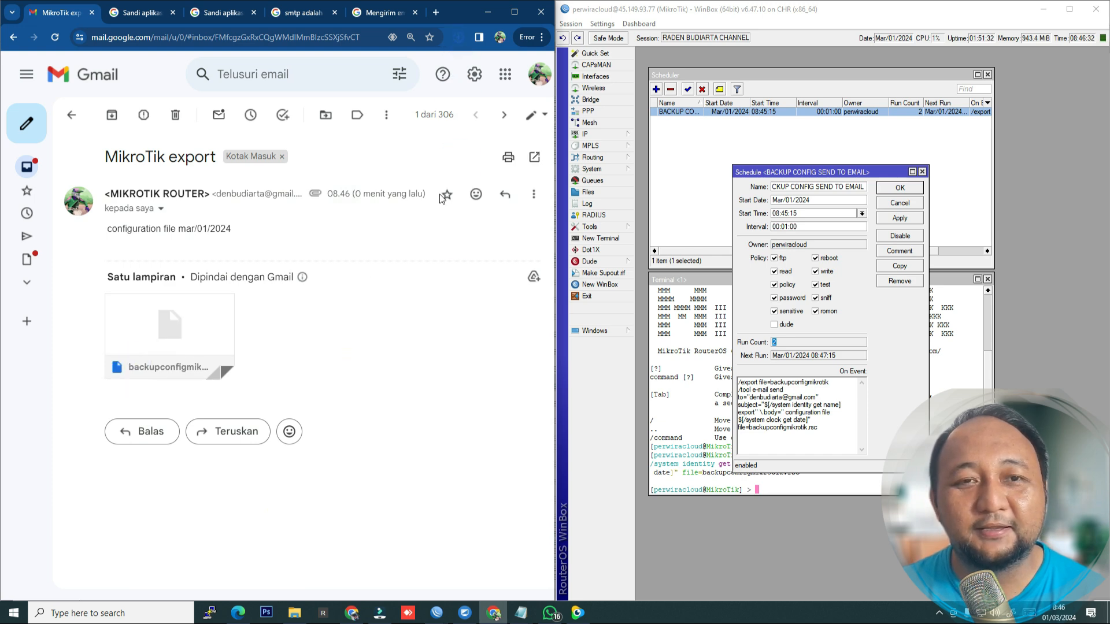
{"action": "left_click", "coordinate": [458, 38]}
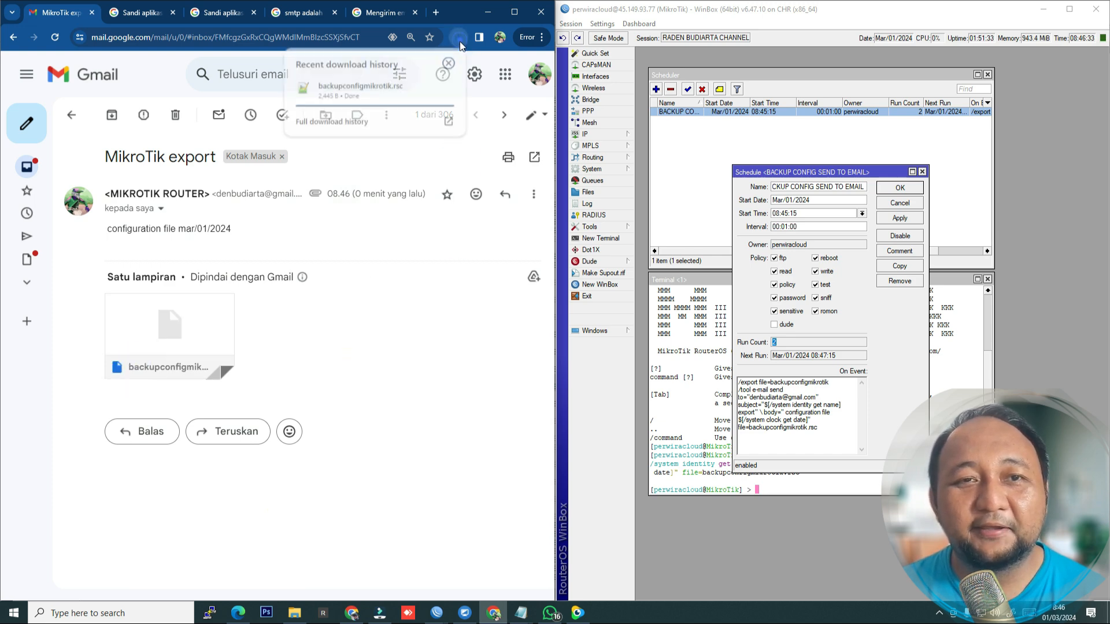
{"action": "left_click", "coordinate": [369, 90]}
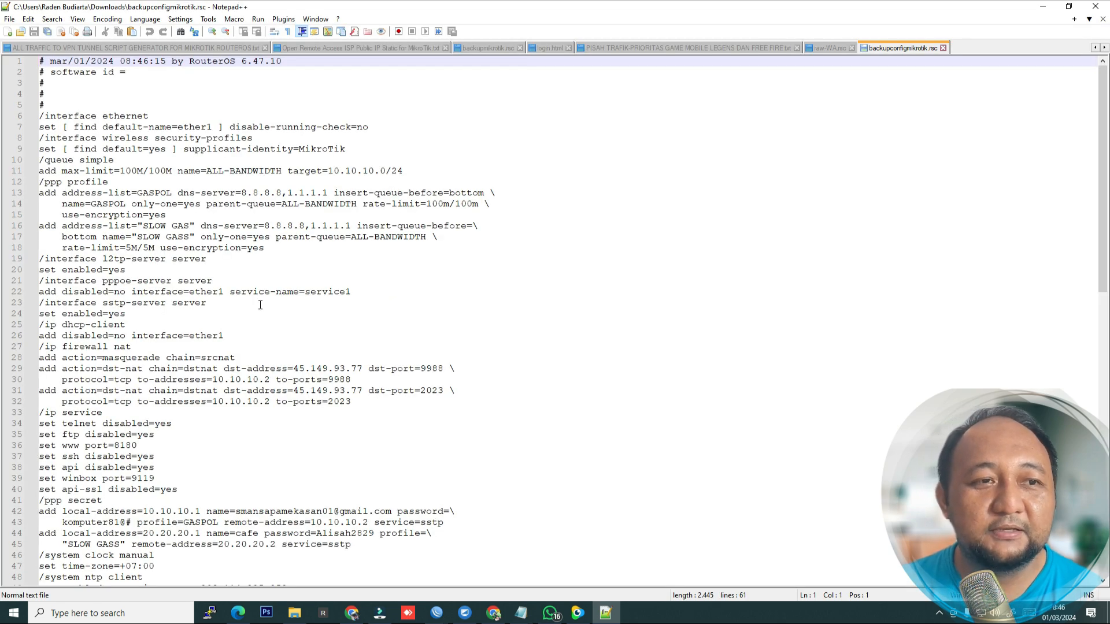
Step: Examine the exported configuration in backupconfigmikrotik.rsc, from its header lines through the interface, firewall, scheduler and e-mail sections
{"action": "scroll", "coordinate": [260, 304], "scroll_direction": "down", "scroll_amount": 8}
{"action": "scroll", "coordinate": [260, 305], "scroll_direction": "up", "scroll_amount": 8}
{"action": "scroll", "coordinate": [259, 304], "scroll_direction": "down", "scroll_amount": 6}
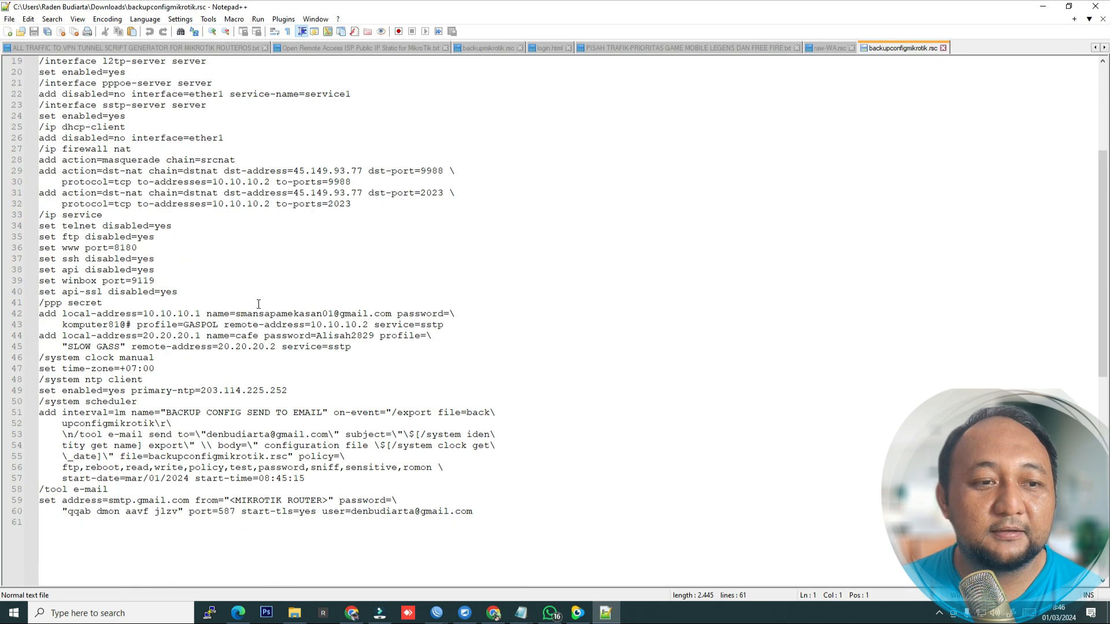
{"action": "scroll", "coordinate": [251, 304], "scroll_direction": "up", "scroll_amount": 5}
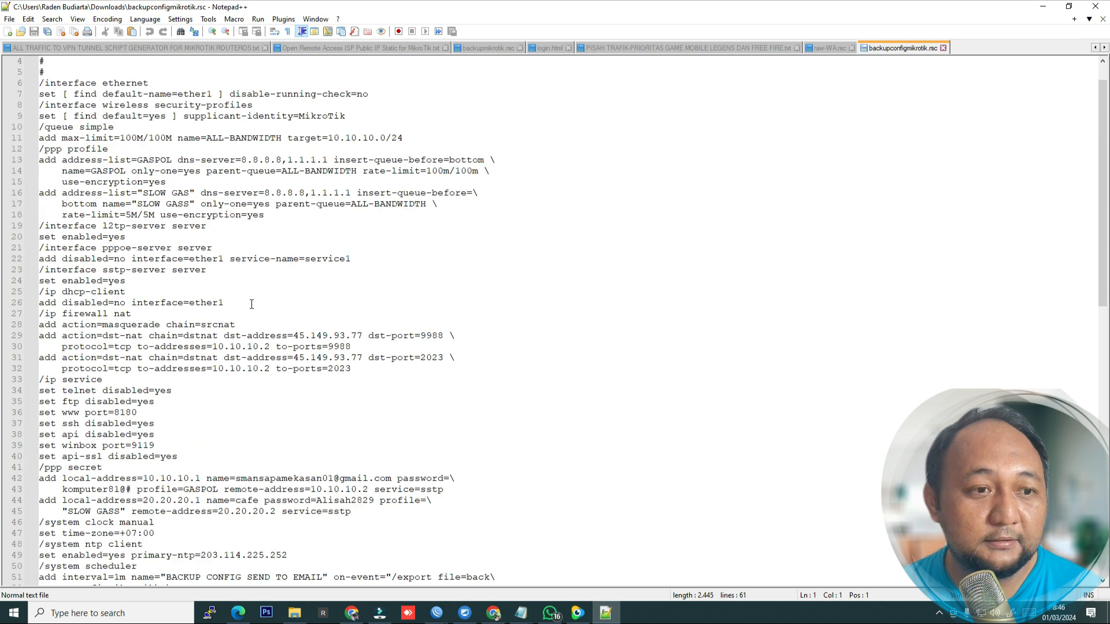
{"action": "scroll", "coordinate": [252, 304], "scroll_direction": "up", "scroll_amount": 1}
{"action": "left_click_drag", "start_coordinate": [108, 127], "coordinate": [235, 193]}
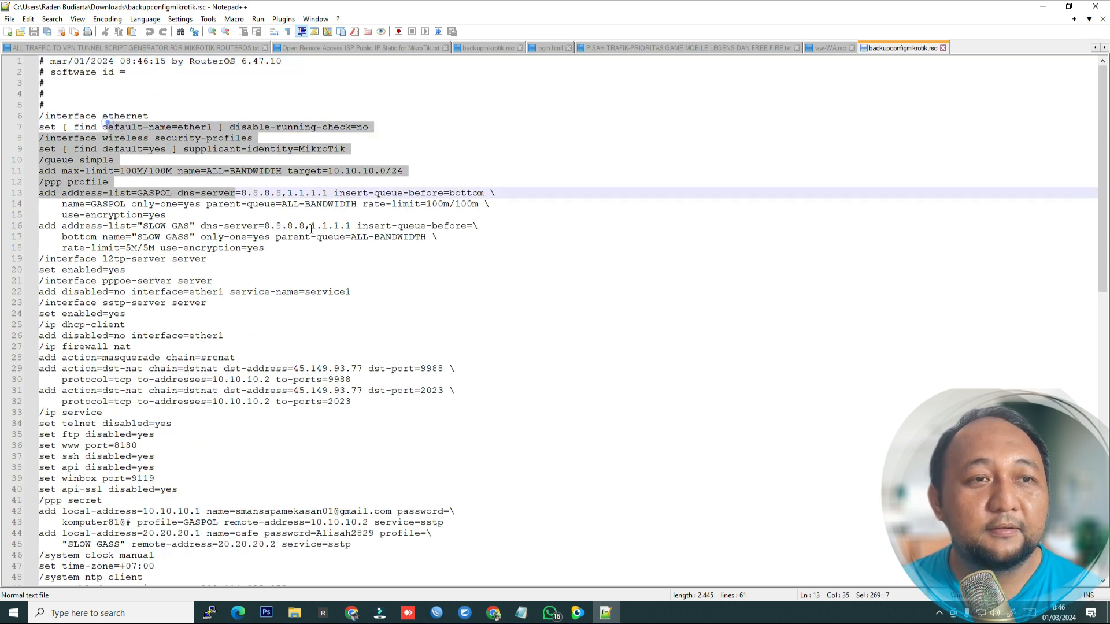
{"action": "left_click_drag", "start_coordinate": [311, 230], "coordinate": [445, 462]}
{"action": "left_click", "coordinate": [870, 256]}
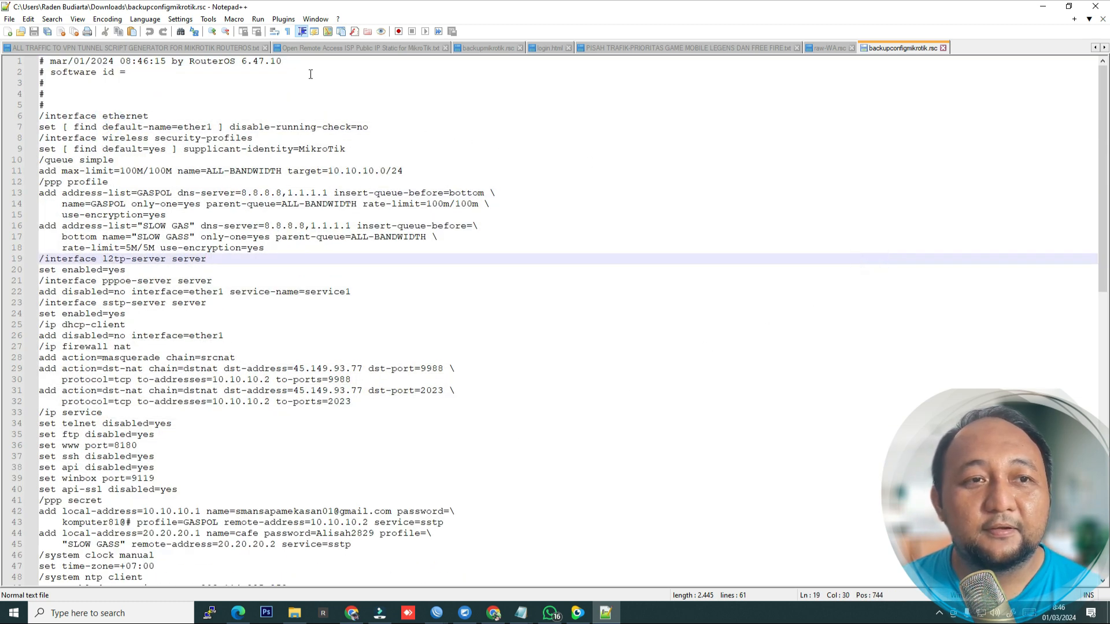
{"action": "left_click_drag", "start_coordinate": [310, 74], "coordinate": [212, 61]}
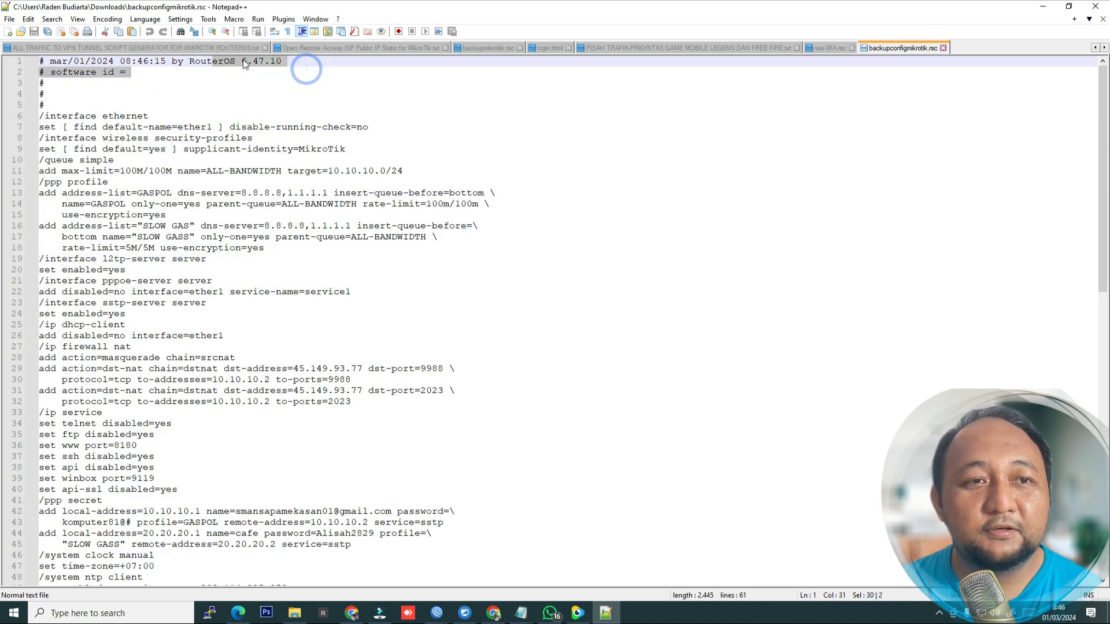
Step: Close Notepad++ and review the export and e-mail script in the backup schedule's On Event field in WinBox
{"action": "left_click", "coordinate": [662, 105]}
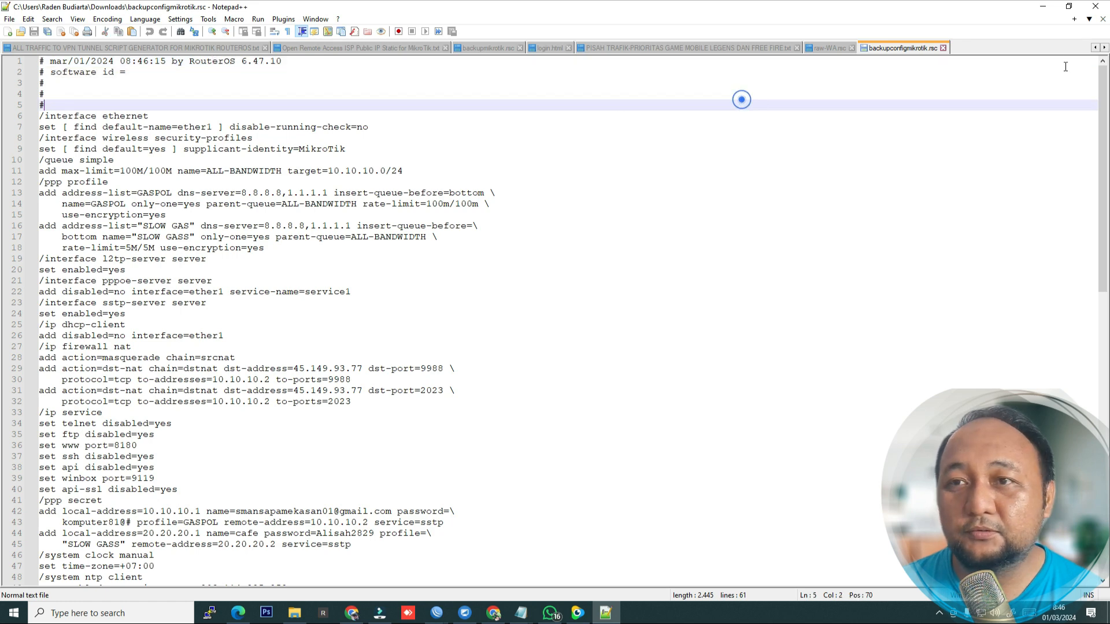
{"action": "left_click", "coordinate": [1069, 7]}
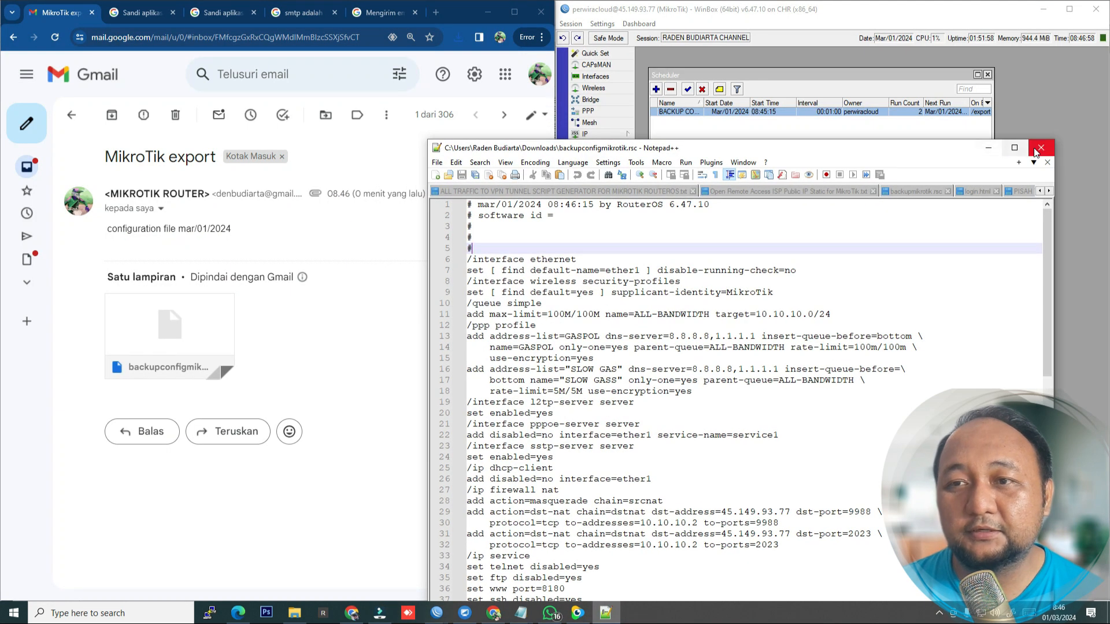
{"action": "left_click", "coordinate": [1036, 150]}
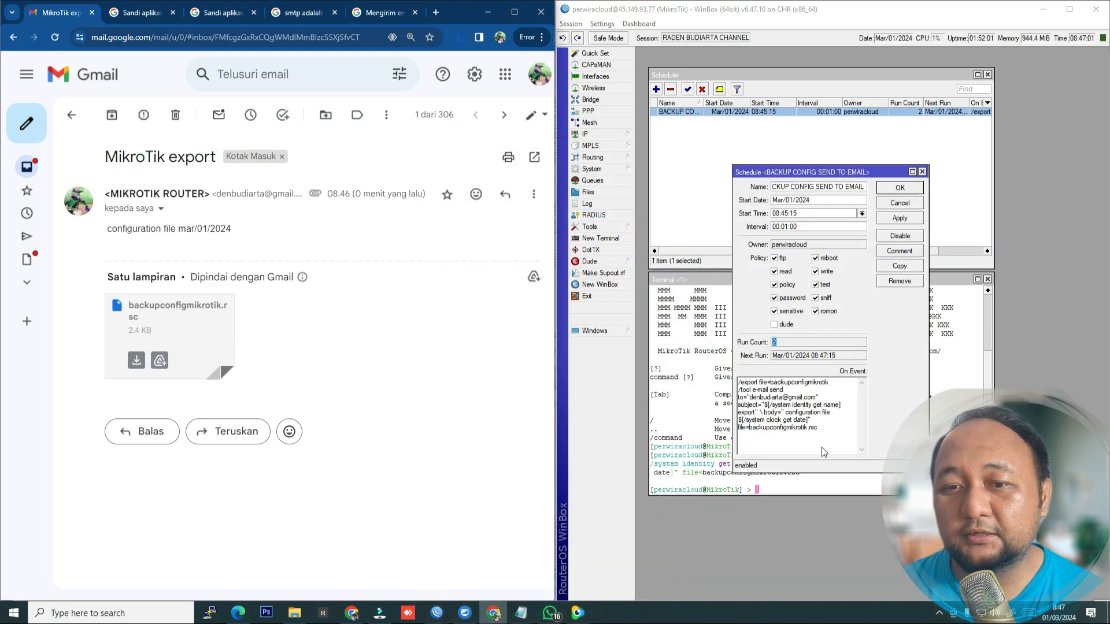
{"action": "left_click_drag", "start_coordinate": [826, 428], "coordinate": [736, 384]}
{"action": "left_click", "coordinate": [806, 408]}
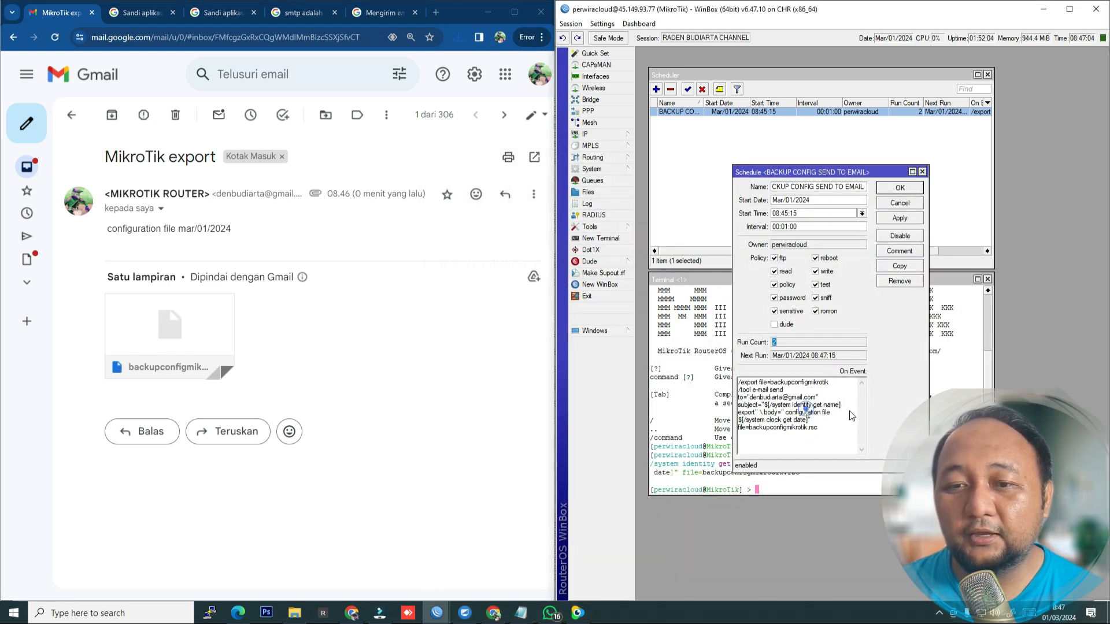
Step: Set the backup schedule's interval to 3d 00:01:00 and apply the change
{"action": "left_click", "coordinate": [775, 227]}
{"action": "type", "text": "1d"}
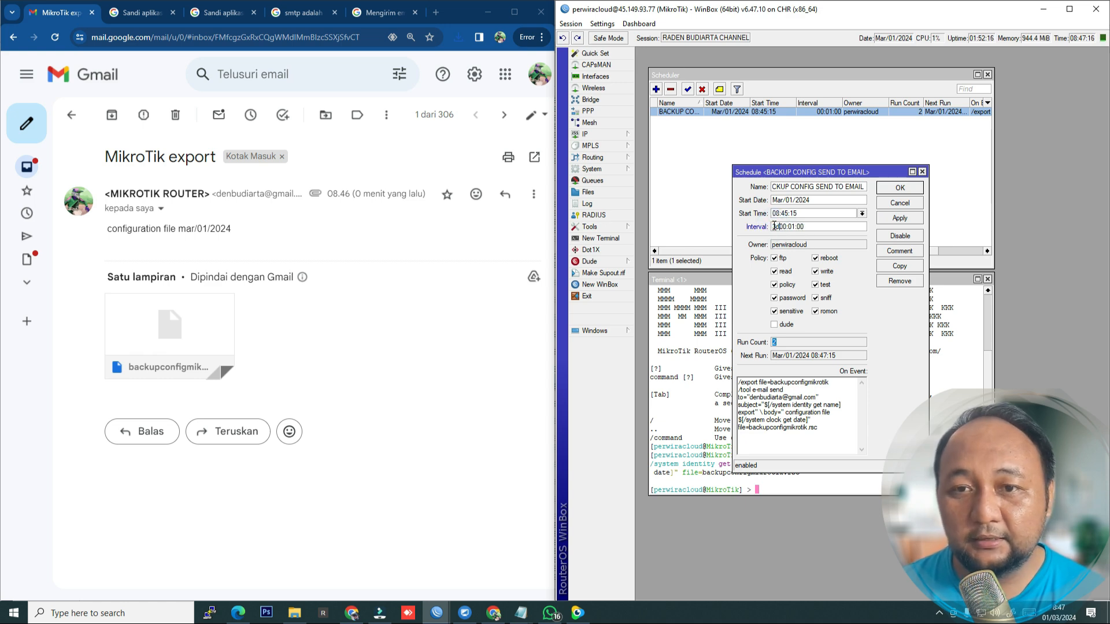
{"action": "left_click", "coordinate": [795, 226]}
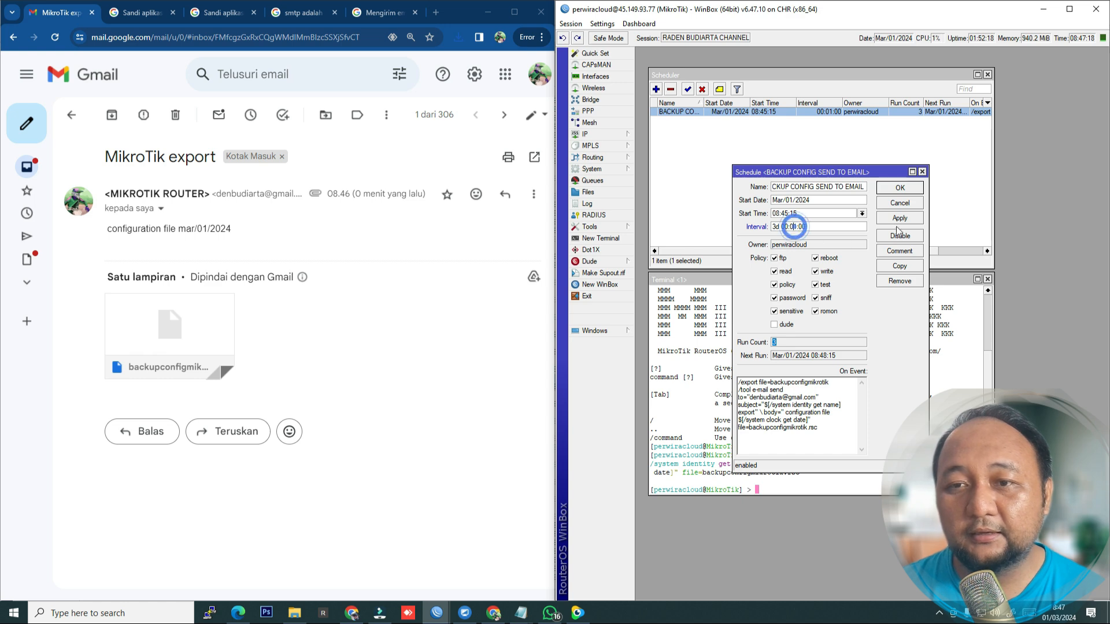
{"action": "left_click", "coordinate": [906, 219]}
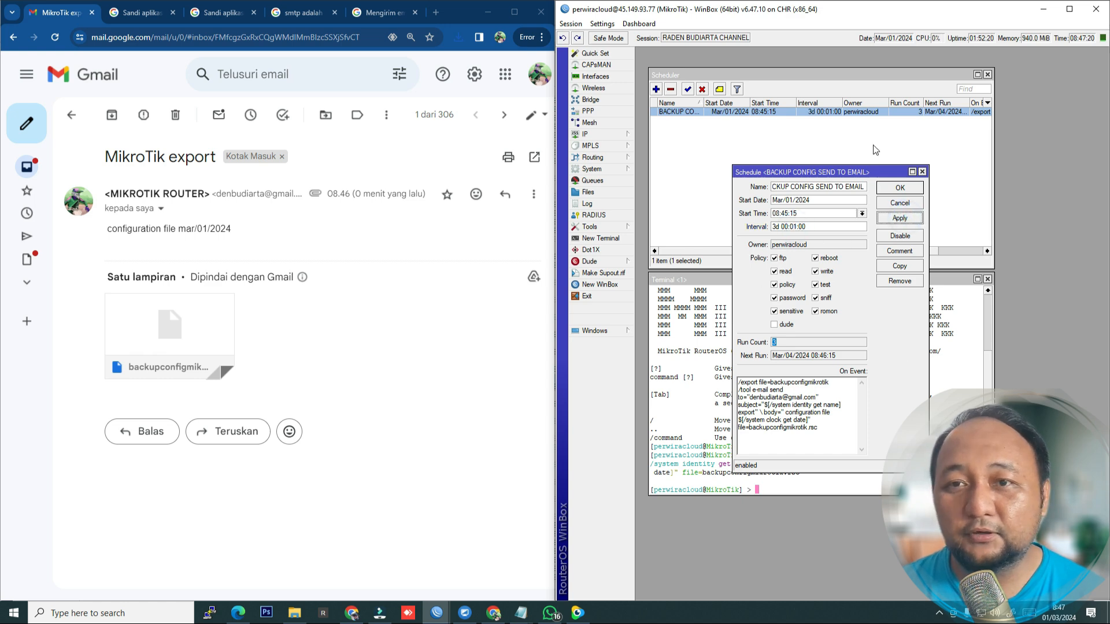
Step: Check the schedule's run count and open the newest MikroTik export message from the Gmail inbox
{"action": "left_click", "coordinate": [790, 342]}
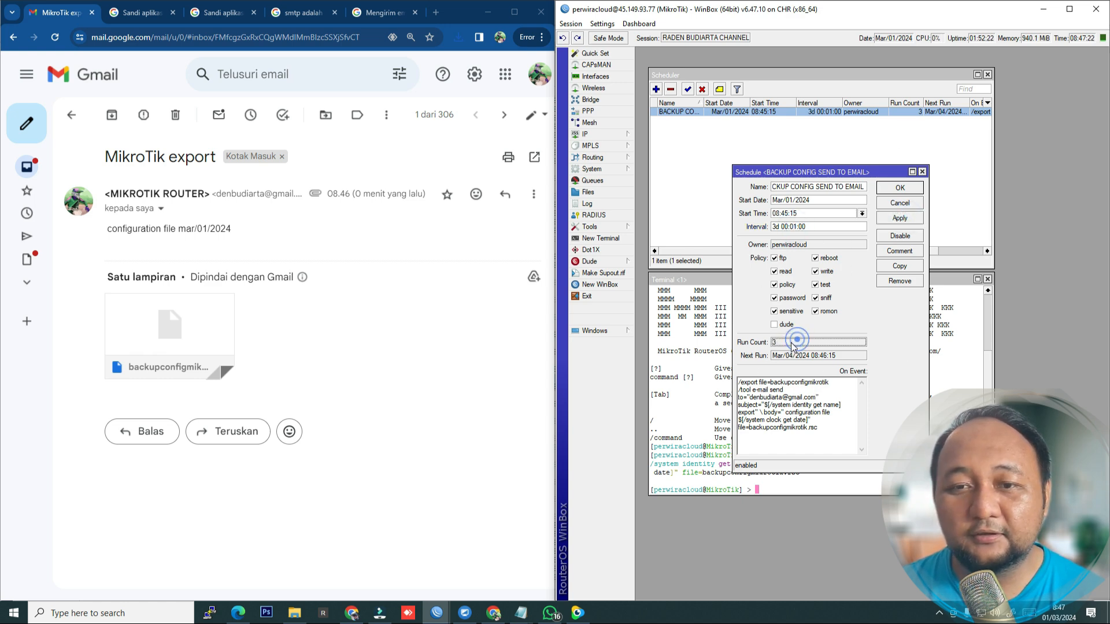
{"action": "left_click", "coordinate": [26, 167]}
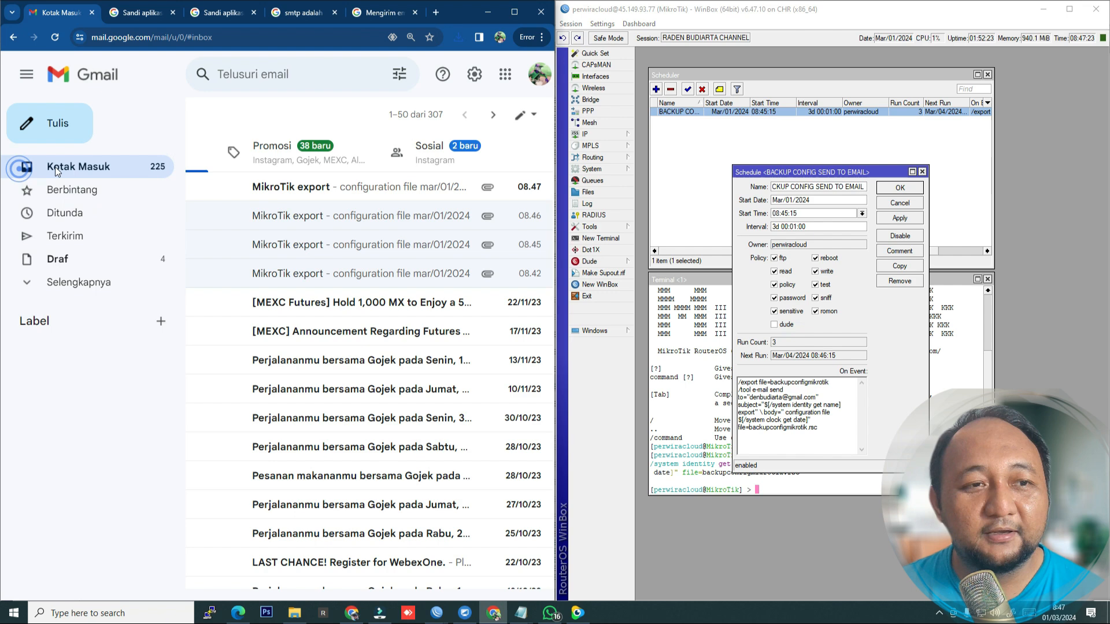
{"action": "left_click", "coordinate": [359, 192]}
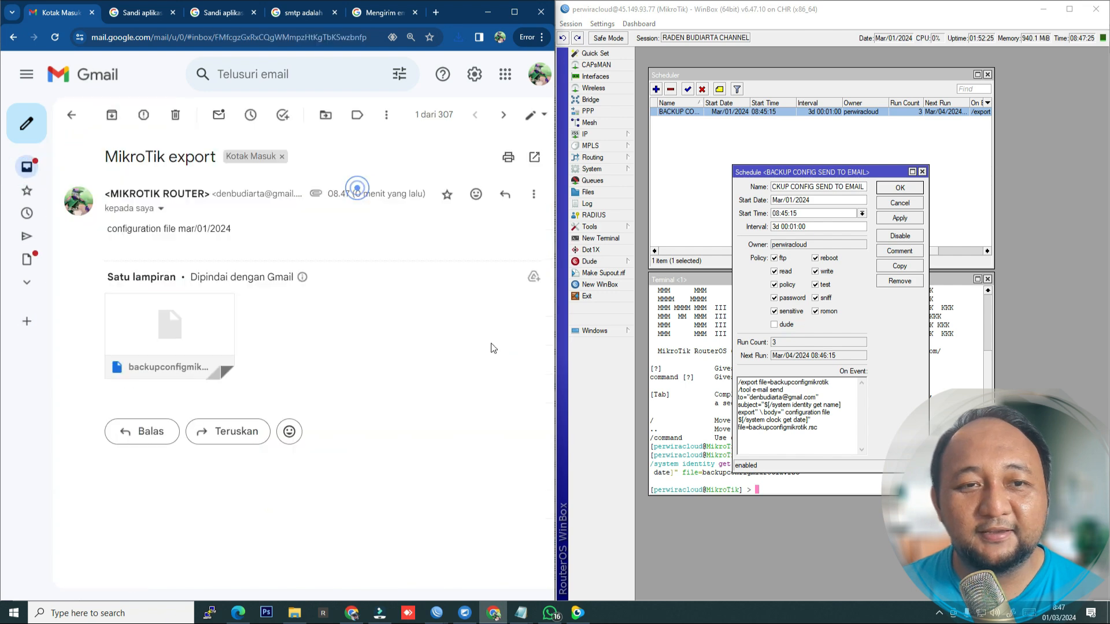
Step: Set the backup schedule's interval to 1d 00:01:00 and apply the change
{"action": "left_click", "coordinate": [900, 395]}
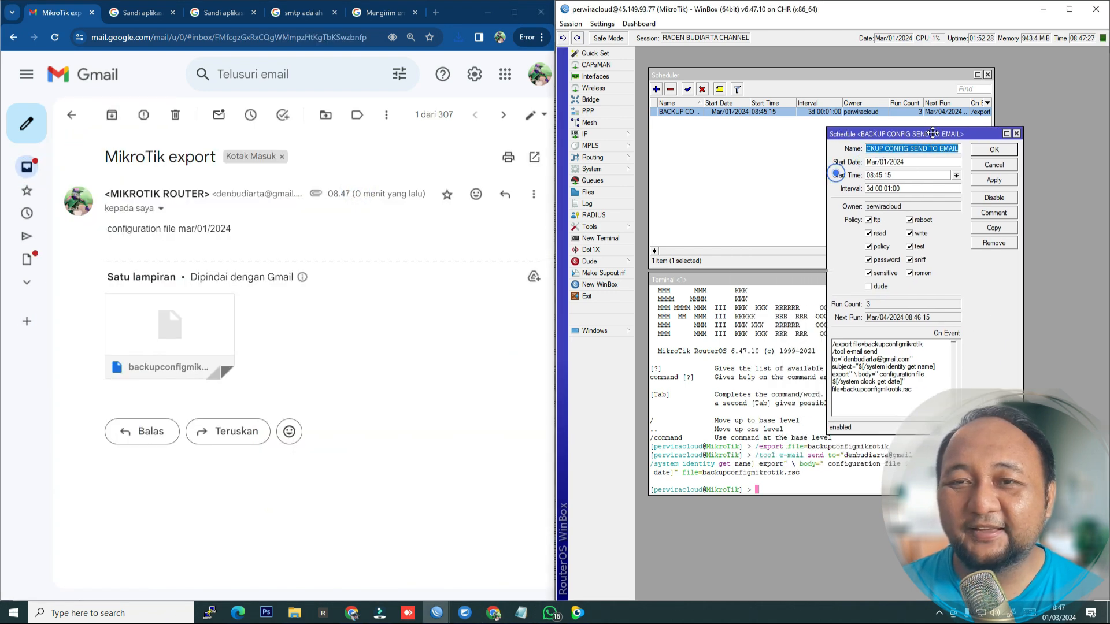
{"action": "left_click_drag", "start_coordinate": [834, 172], "coordinate": [825, 137]}
{"action": "left_click_drag", "start_coordinate": [779, 191], "coordinate": [765, 191]}
{"action": "type", "text": "1"}
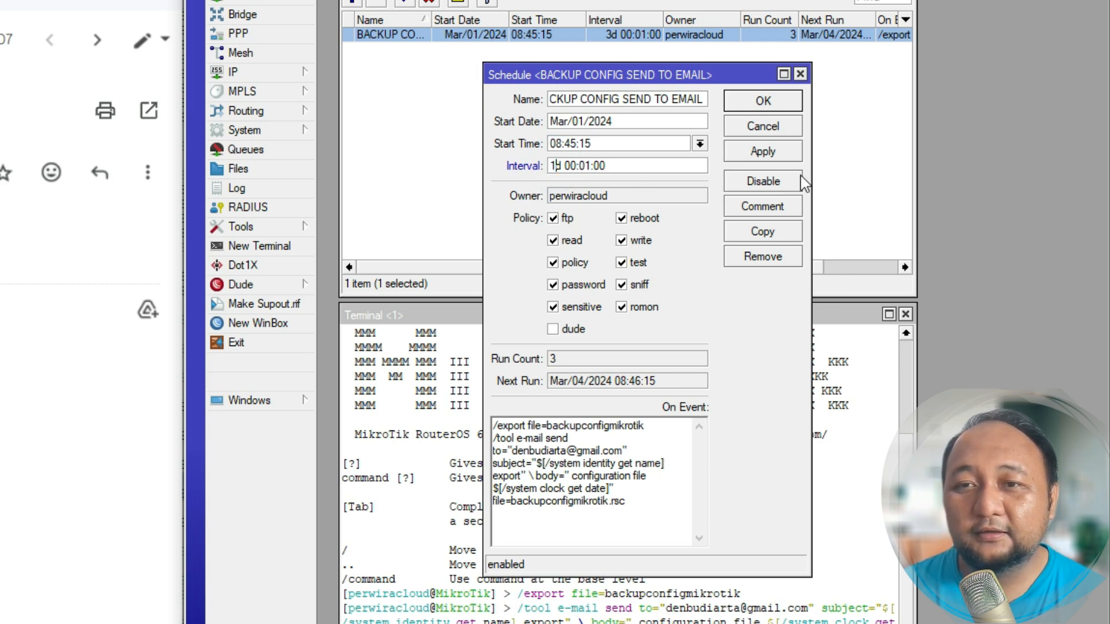
{"action": "left_click", "coordinate": [764, 151]}
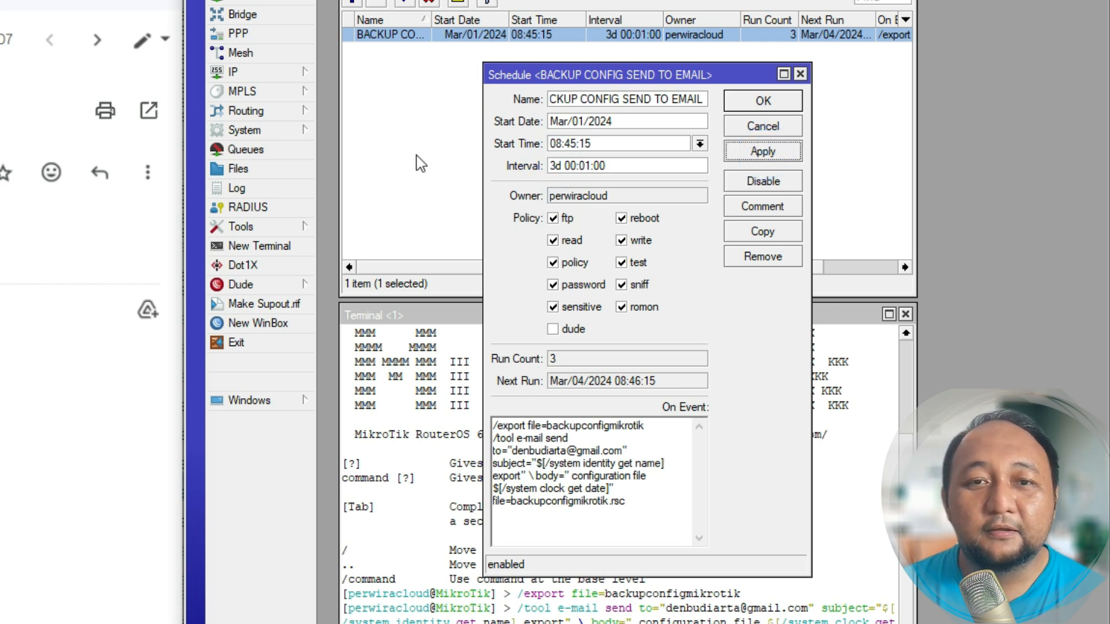
Step: Examine the backupconfigmikrotik.rsc entry in the router's file list, and close the file list and the schedule
{"action": "left_click", "coordinate": [256, 174]}
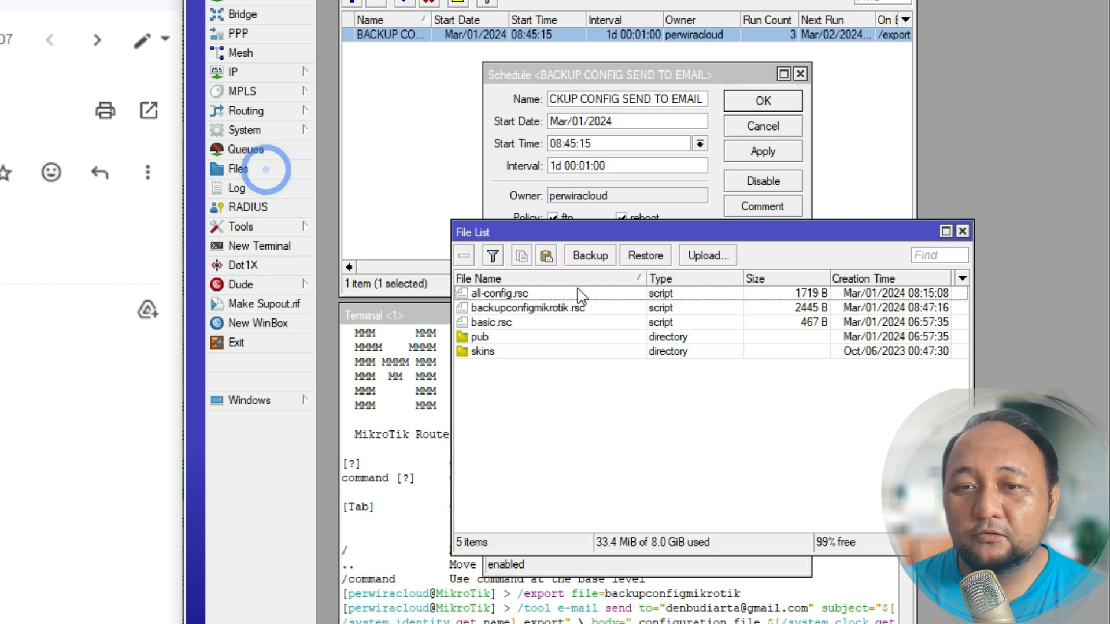
{"action": "left_click", "coordinate": [599, 312]}
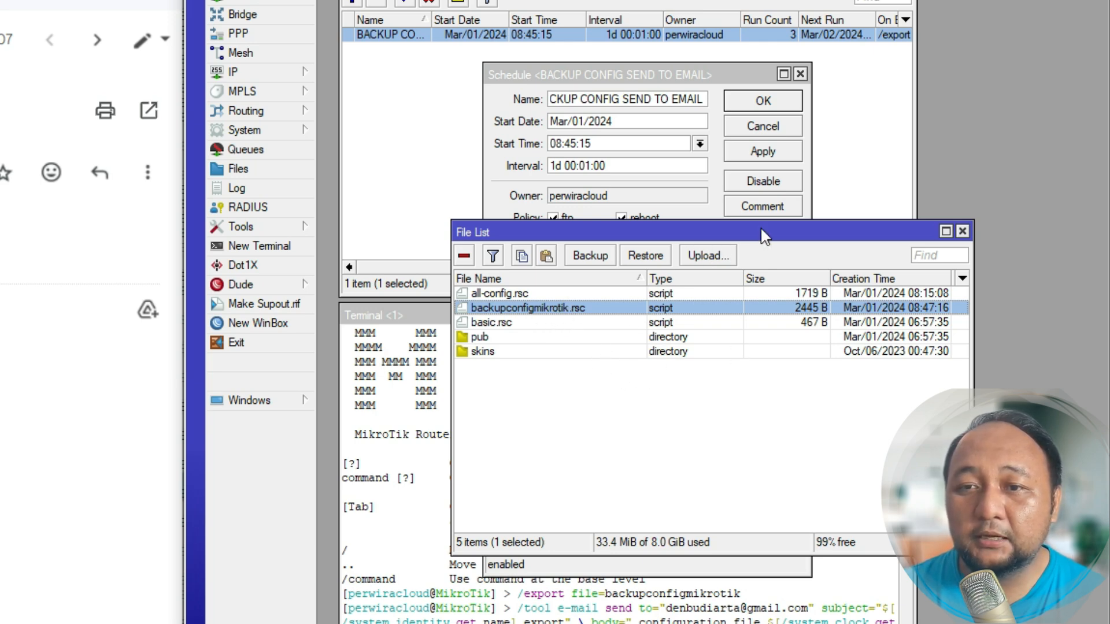
{"action": "left_click_drag", "start_coordinate": [763, 232], "coordinate": [703, 330]}
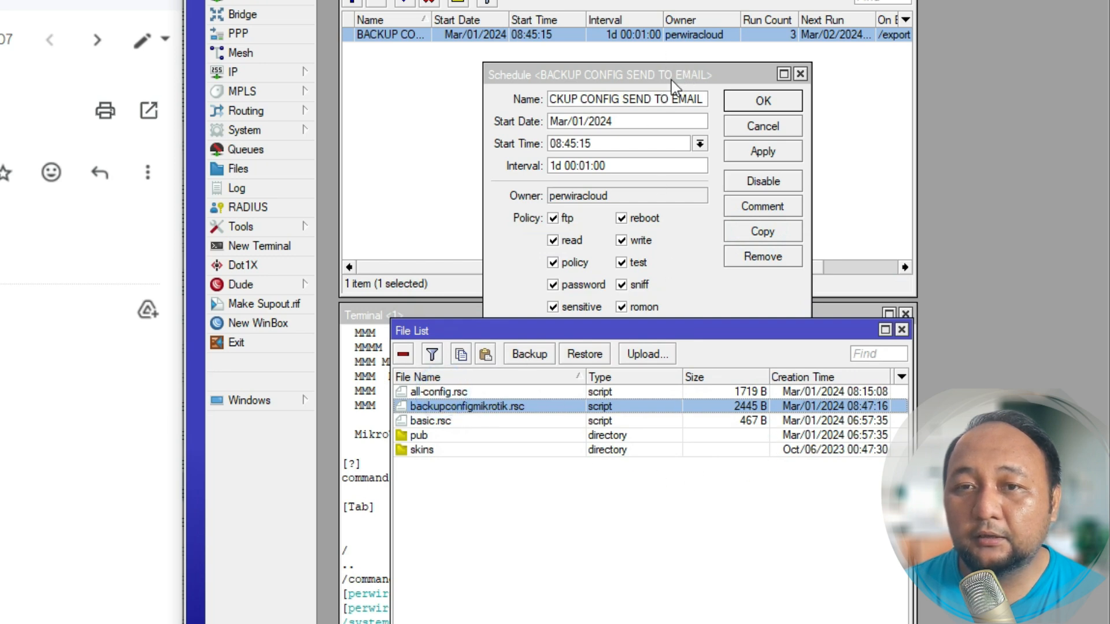
{"action": "left_click", "coordinate": [489, 412]}
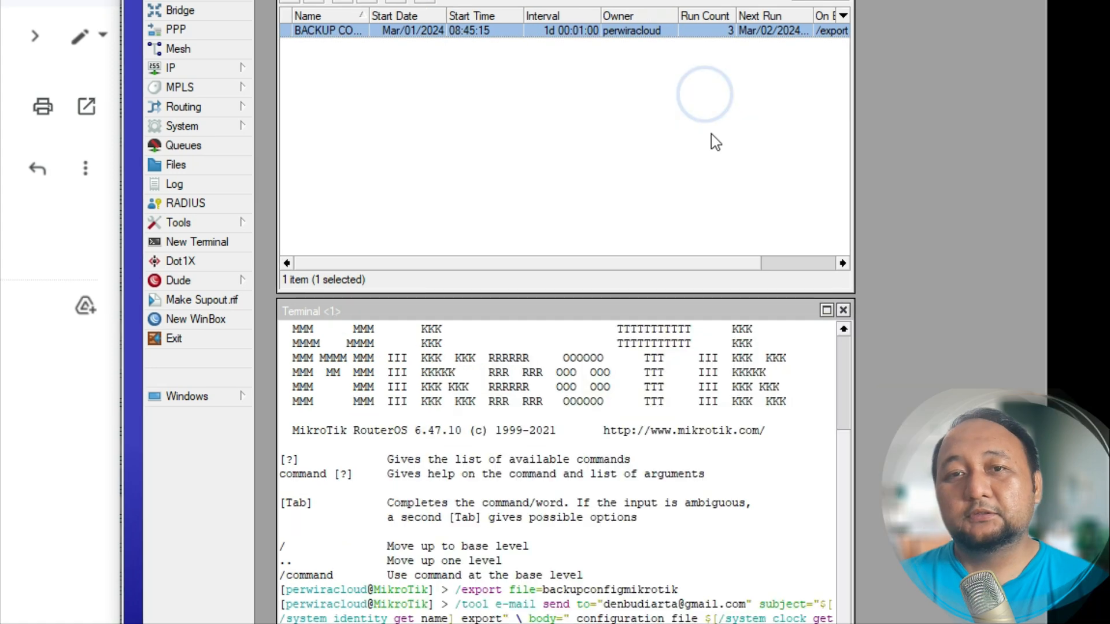